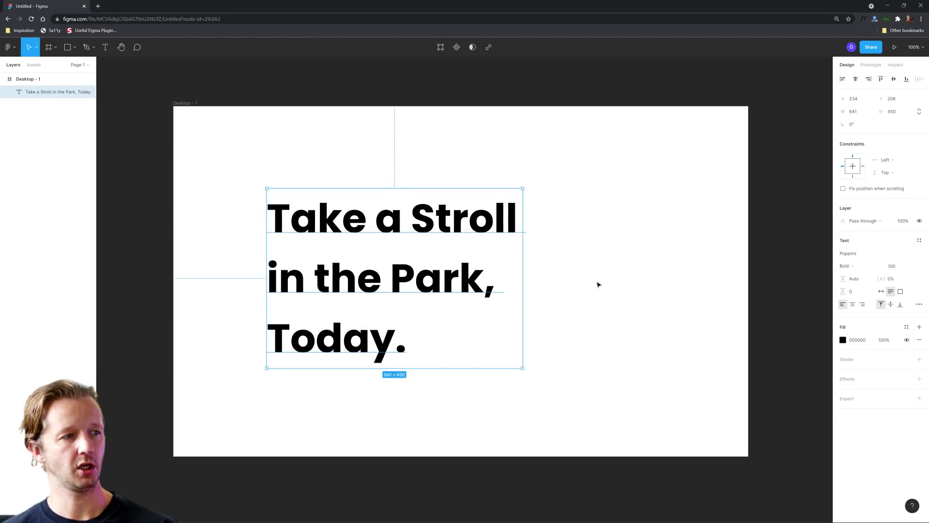
# Reduce the font size of the "Take a Stroll in the Park, Today." headline to 73.
pyautogui.click(597, 284)
pyautogui.click(411, 272)
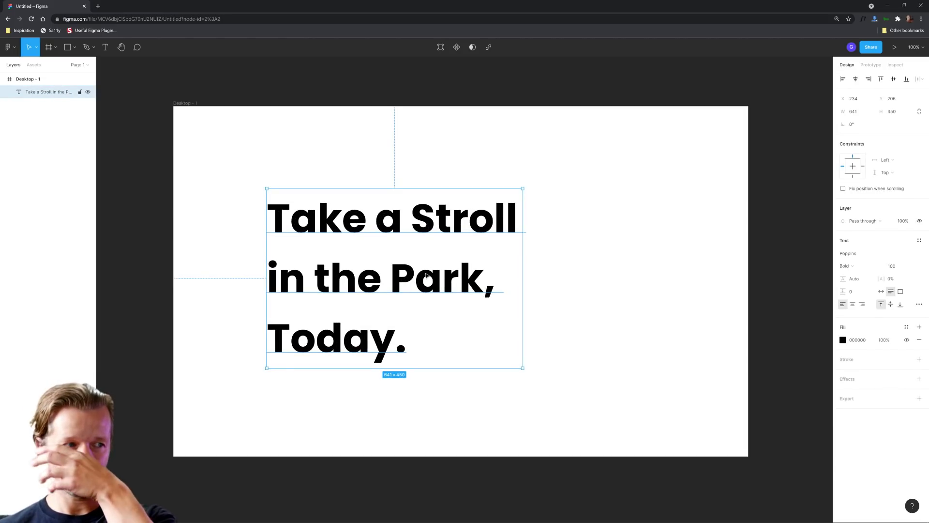
pyautogui.click(892, 266)
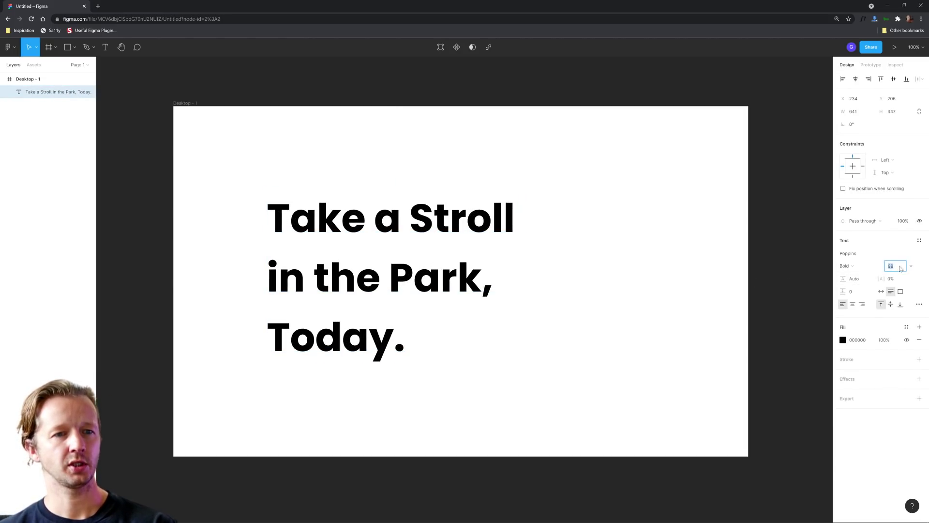
pyautogui.press('Down')
pyautogui.press('Down')
pyautogui.press('Down')
pyautogui.press('Down')
pyautogui.press('Down')
pyautogui.press('Down')
pyautogui.press('Down')
pyautogui.press('Down')
pyautogui.press('Down')
pyautogui.press('Down')
pyautogui.press('Down')
pyautogui.press('Down')
pyautogui.press('Down')
pyautogui.press('Down')
pyautogui.press('Down')
pyautogui.press('Down')
pyautogui.press('Down')
pyautogui.press('Down')
pyautogui.press('Down')
pyautogui.press('Down')
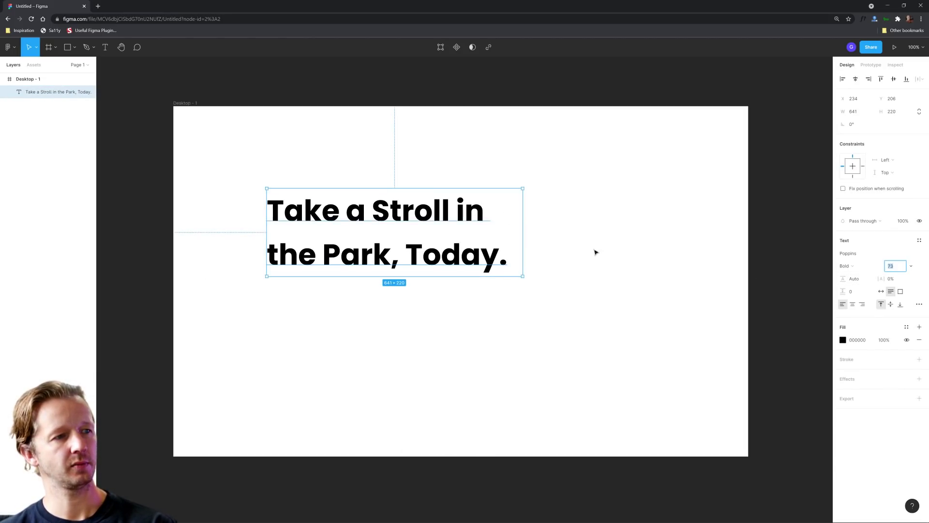
# Widen the headline's text box to about 1011 px.
pyautogui.moveTo(524, 239); pyautogui.dragTo(669, 236)
pyautogui.click(648, 299)
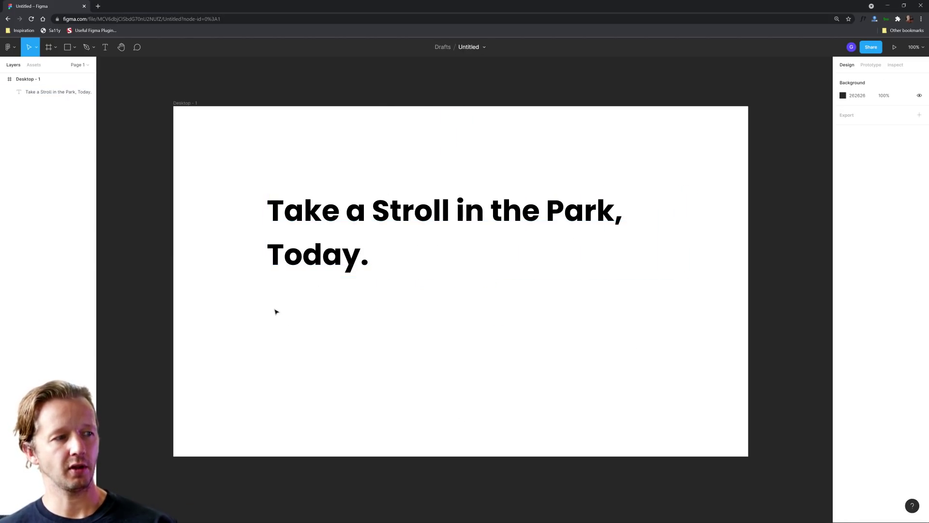
pyautogui.moveTo(276, 311); pyautogui.dragTo(637, 394)
# Narrow the headline's text box to about 548 px wide so the text wraps onto three lines.
pyautogui.click(555, 235)
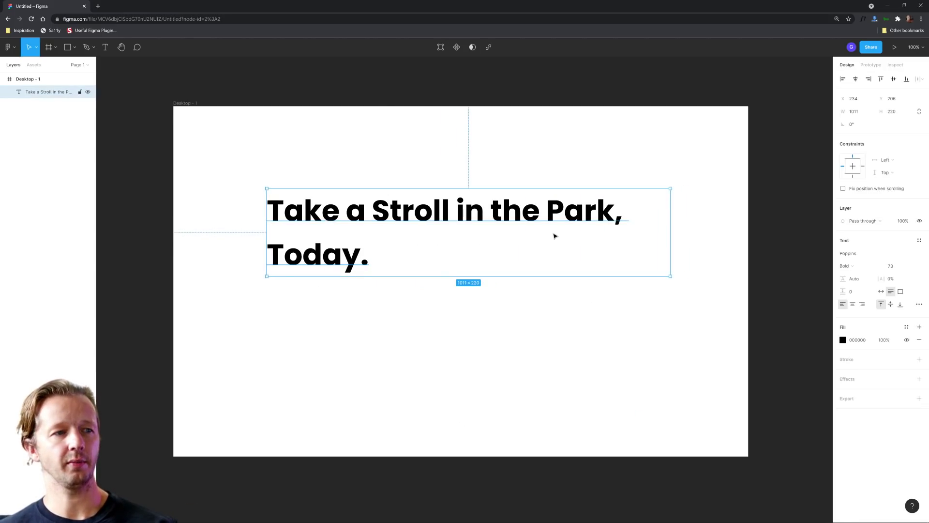
pyautogui.moveTo(670, 222); pyautogui.dragTo(486, 214)
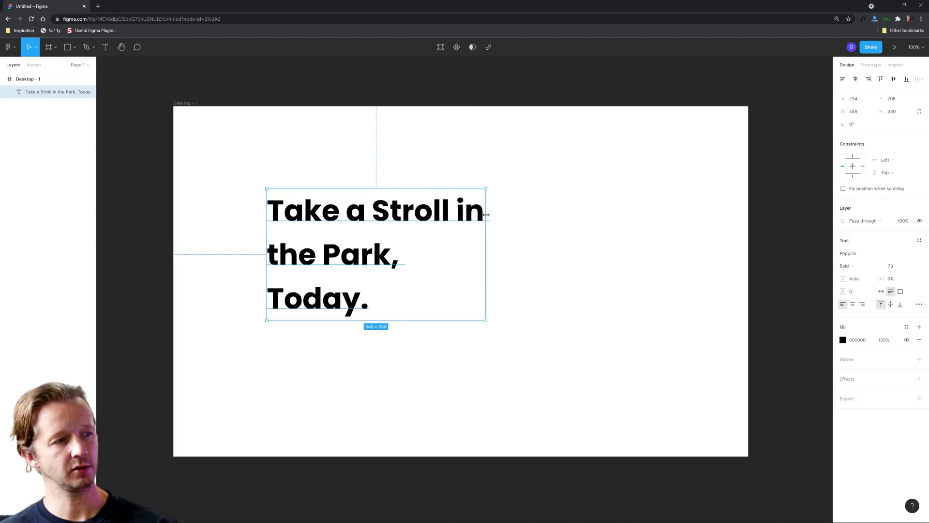
pyautogui.click(514, 364)
pyautogui.moveTo(284, 329); pyautogui.dragTo(347, 406)
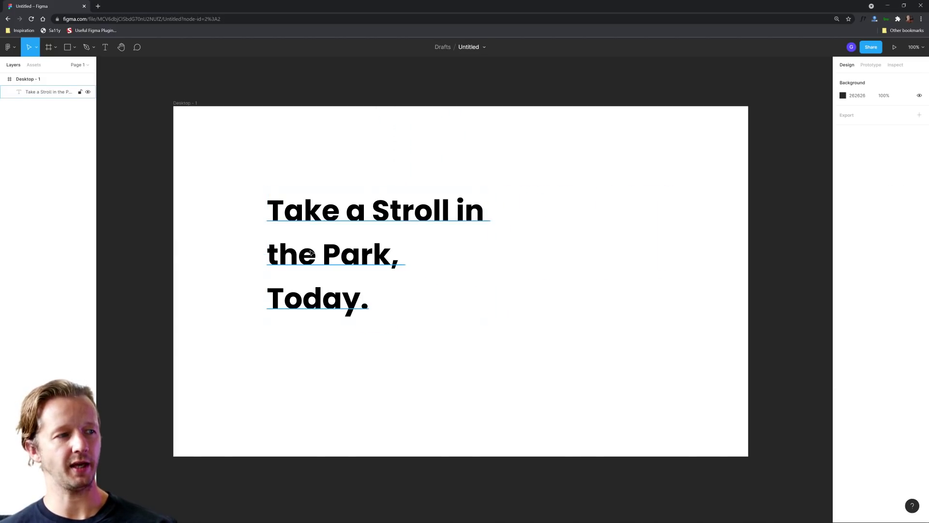
# Reposition the headline in the frame at about X 217, Y 217.
pyautogui.moveTo(313, 253); pyautogui.dragTo(314, 279)
pyautogui.click(475, 394)
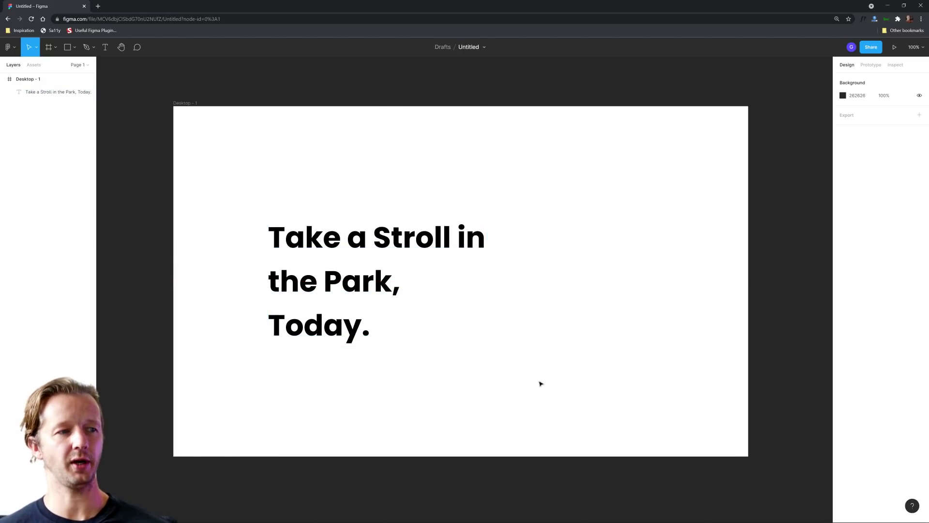
pyautogui.moveTo(553, 171); pyautogui.dragTo(700, 431)
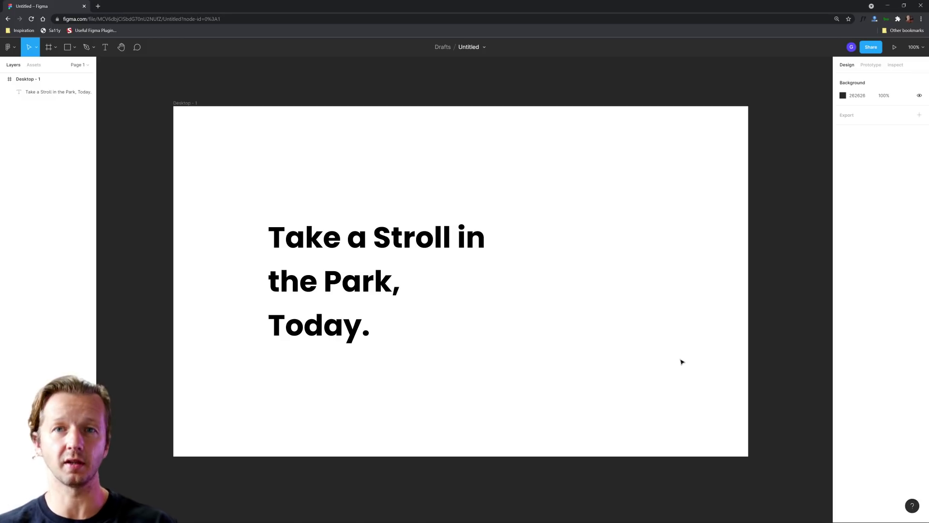
pyautogui.moveTo(475, 322); pyautogui.dragTo(467, 299)
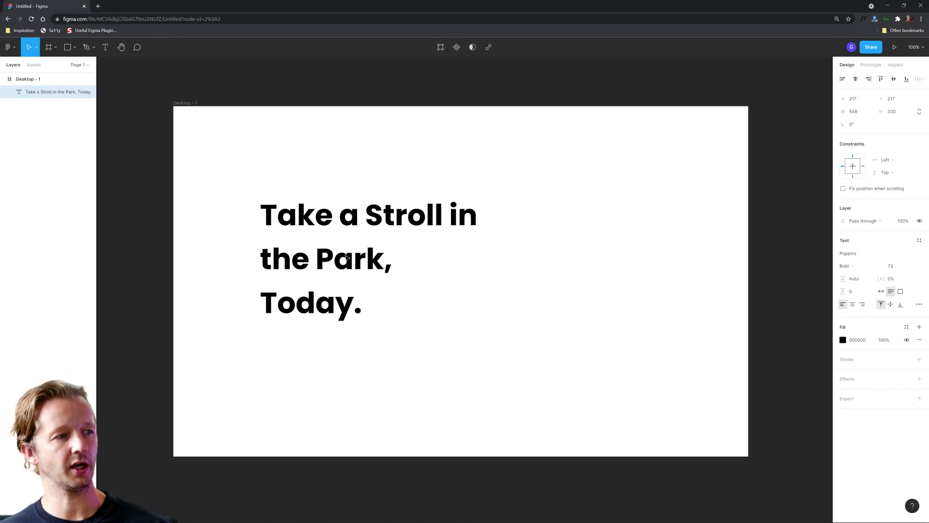
# Tighten the headline's line height to 92.
pyautogui.click(856, 279)
pyautogui.press('Down')
pyautogui.press('Down')
pyautogui.press('Down')
pyautogui.press('Down')
pyautogui.press('Down')
pyautogui.press('Down')
pyautogui.press('Down')
pyautogui.press('Down')
pyautogui.press('Down')
pyautogui.press('Down')
pyautogui.press('Down')
pyautogui.press('Down')
pyautogui.press('Down')
pyautogui.press('Down')
pyautogui.press('Down')
pyautogui.press('Down')
pyautogui.press('Down')
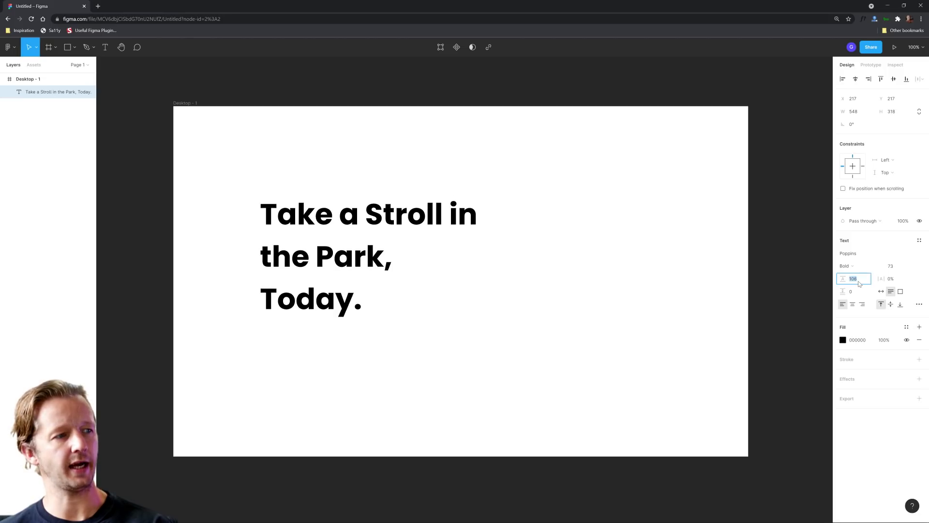
pyautogui.click(394, 412)
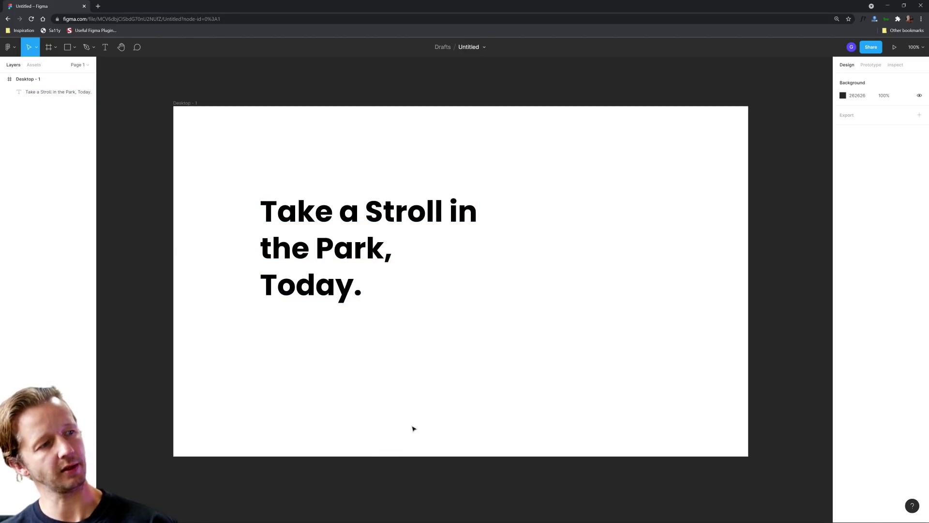
# Move the headline up and left in the frame to about X 186, Y 169.
pyautogui.moveTo(359, 261); pyautogui.dragTo(322, 236)
pyautogui.click(439, 359)
pyautogui.click(393, 322)
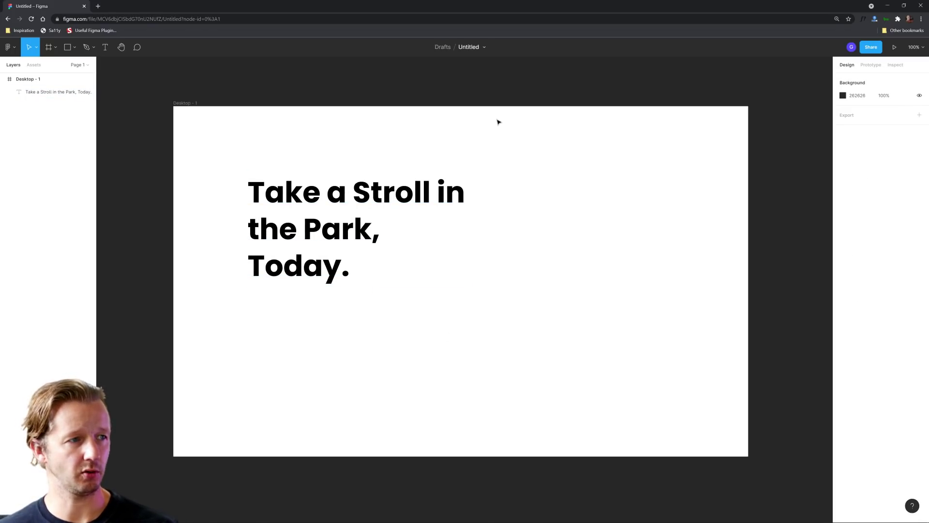
pyautogui.moveTo(488, 116); pyautogui.dragTo(240, 437)
pyautogui.click(403, 358)
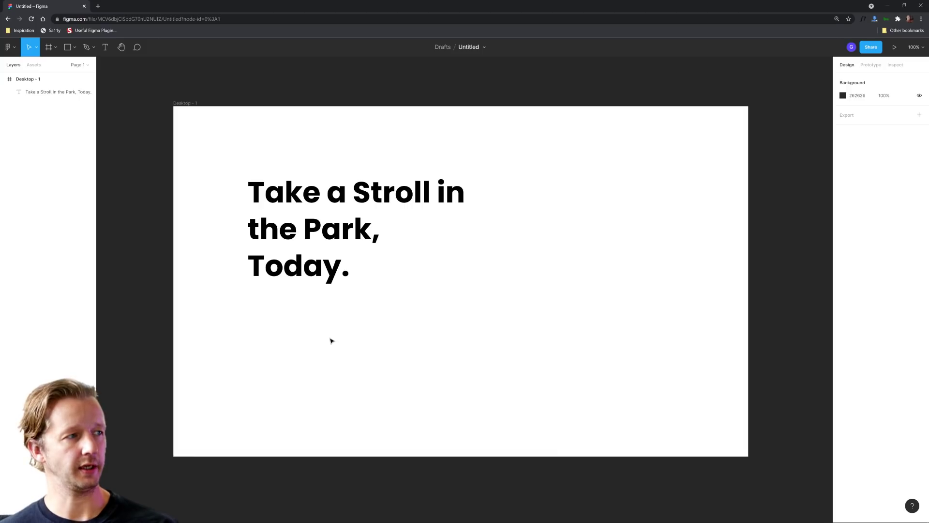
# Show the rulers and line up vertical guides with the left and right edges of the headline text.
pyautogui.hotkey('shift', 'r')
pyautogui.moveTo(266, 154); pyautogui.dragTo(247, 158)
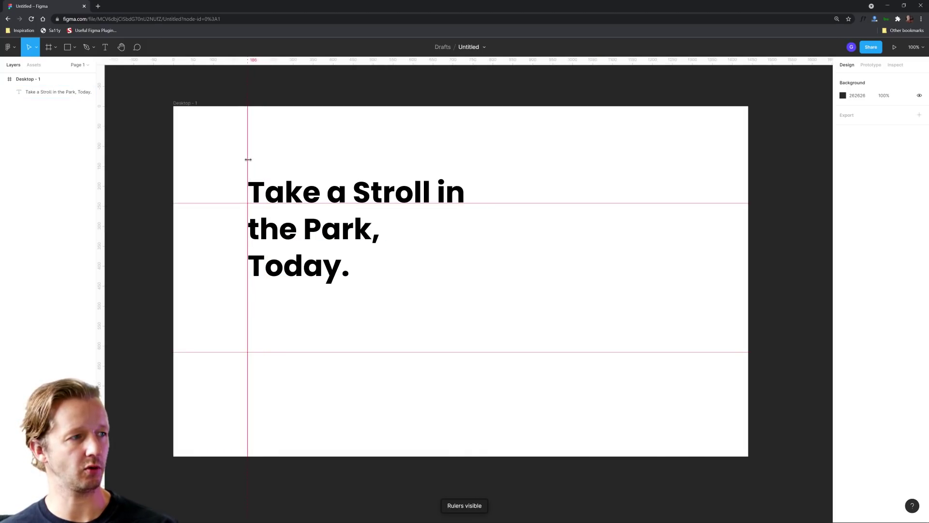
pyautogui.moveTo(99, 163); pyautogui.dragTo(464, 148)
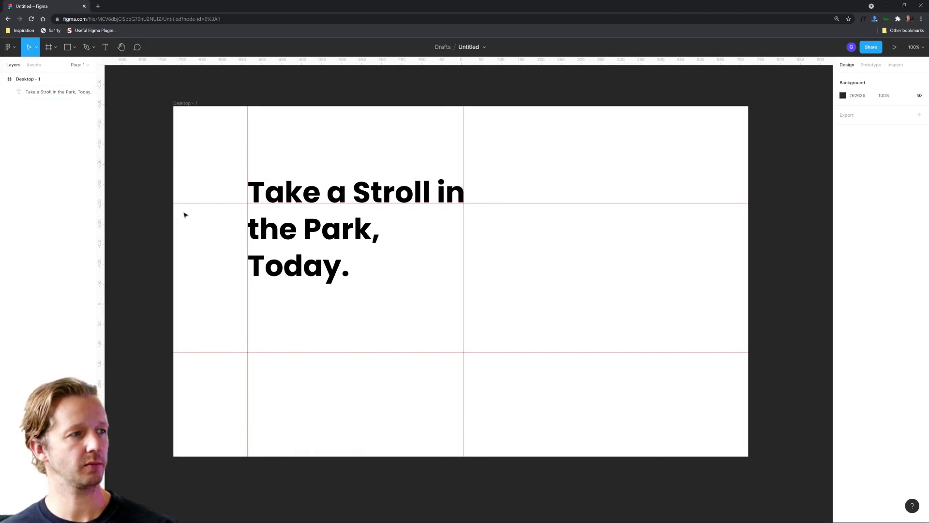
# Remove both horizontal guides from the frame.
pyautogui.moveTo(202, 203); pyautogui.dragTo(218, 62)
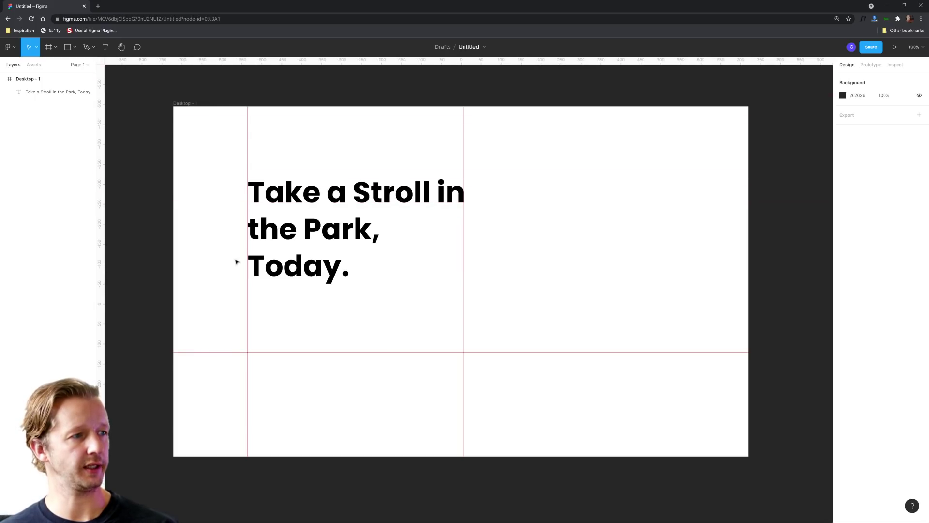
pyautogui.moveTo(243, 353); pyautogui.dragTo(259, 66)
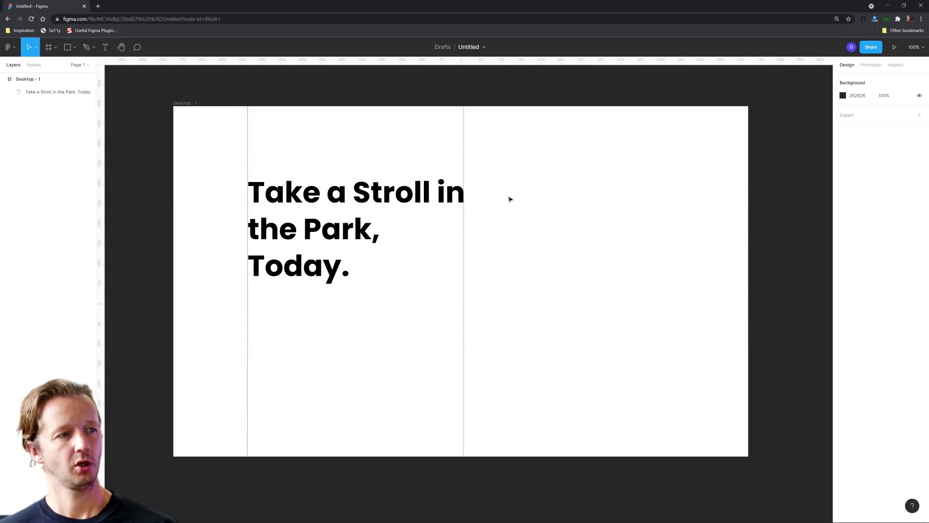
pyautogui.moveTo(294, 137); pyautogui.dragTo(411, 387)
pyautogui.click(549, 177)
pyautogui.moveTo(517, 145); pyautogui.dragTo(663, 416)
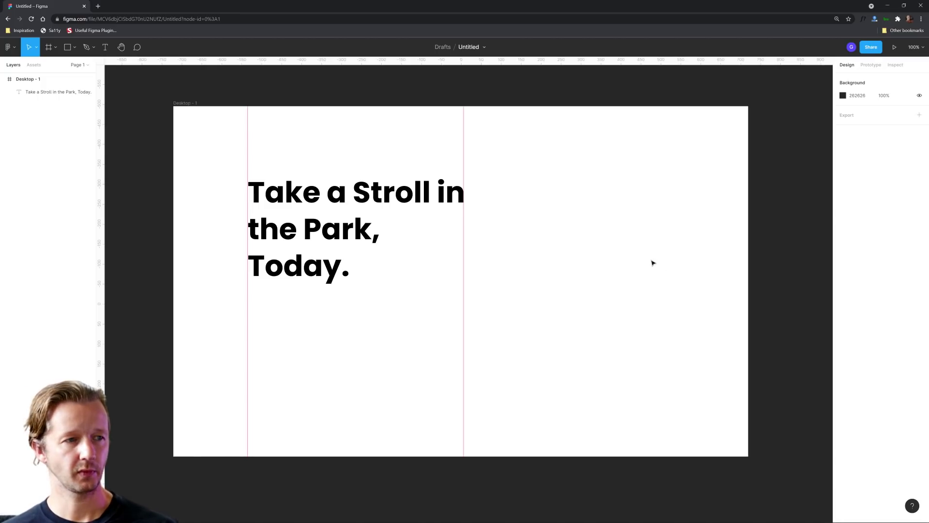
# Duplicate the headline and place the copy level with it on its right, at about X 786.
pyautogui.click(304, 219)
pyautogui.hotkey('ctrl', 'd')
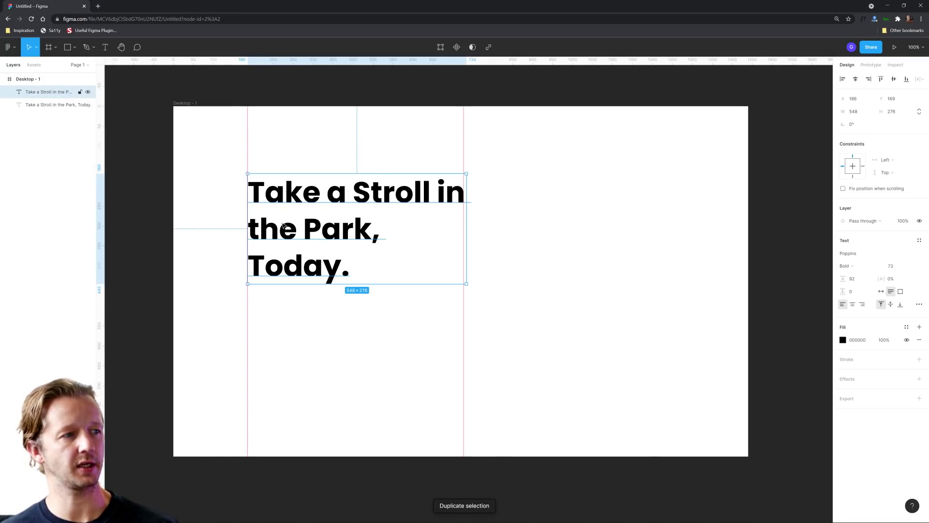
pyautogui.moveTo(304, 224); pyautogui.dragTo(523, 227)
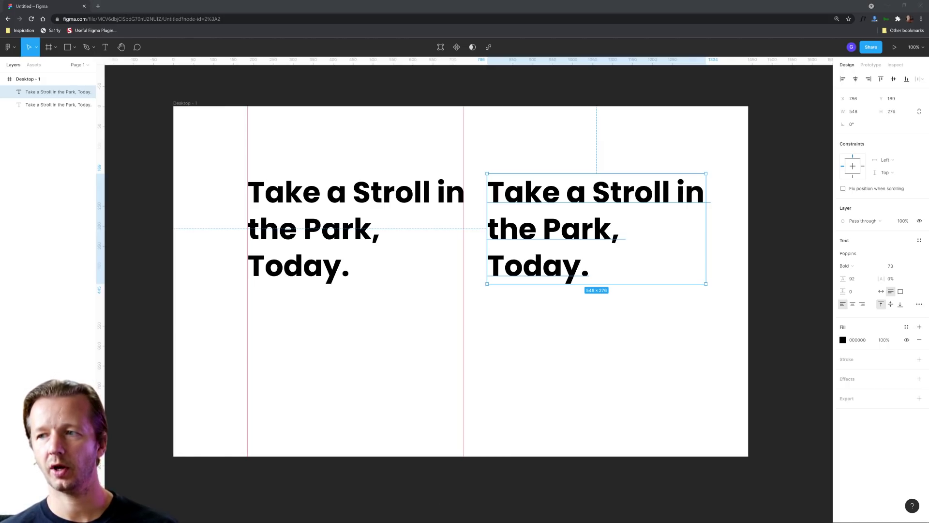
# Change the copy's text to "Here’s a nifty little secondary title with a few more words." at font size 30 and line height 39.
pyautogui.doubleClick(533, 209)
pyautogui.write('Here’s a nifty little secondary title with a few more words.')
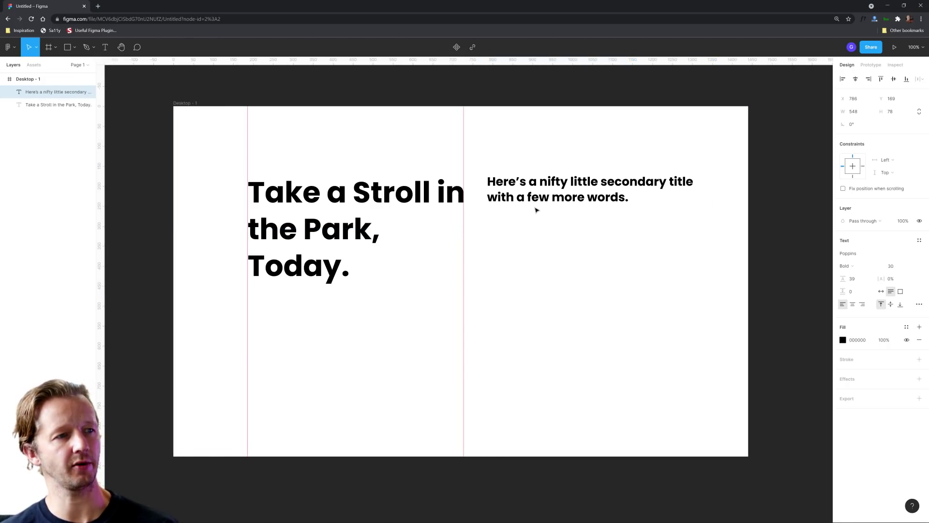
# Narrow the secondary title's text box to about 403 px and try it at different distances from the headline.
pyautogui.moveTo(534, 199); pyautogui.dragTo(647, 235)
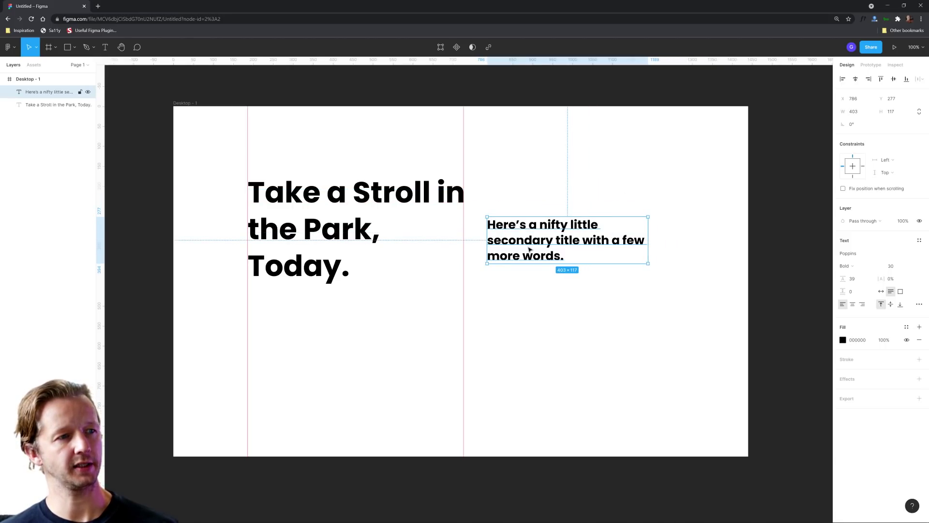
pyautogui.moveTo(528, 248); pyautogui.dragTo(619, 244)
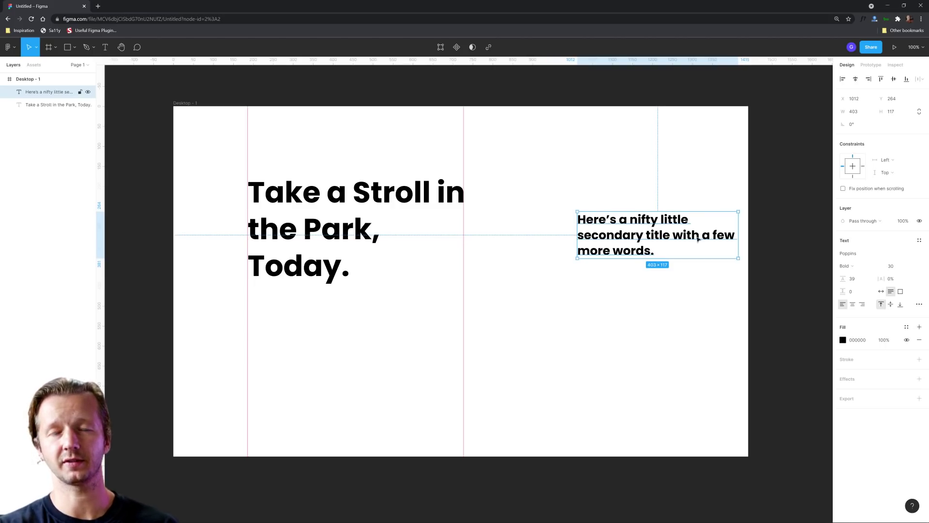
pyautogui.moveTo(697, 239); pyautogui.dragTo(747, 242)
pyautogui.moveTo(662, 227); pyautogui.dragTo(560, 238)
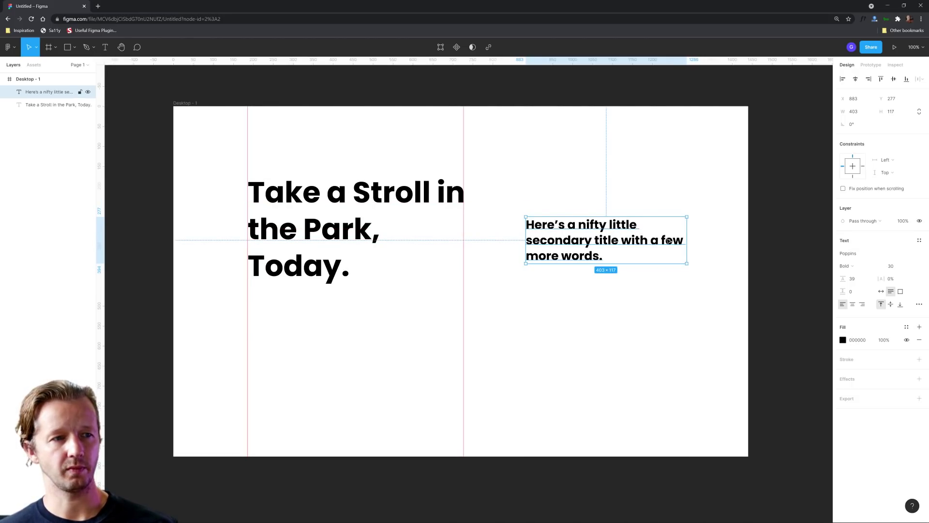
# Narrow the secondary title's text box to about 353 px and move it up beside the headline's first line.
pyautogui.moveTo(687, 242); pyautogui.dragTo(667, 242)
pyautogui.moveTo(576, 247); pyautogui.dragTo(590, 214)
pyautogui.click(598, 293)
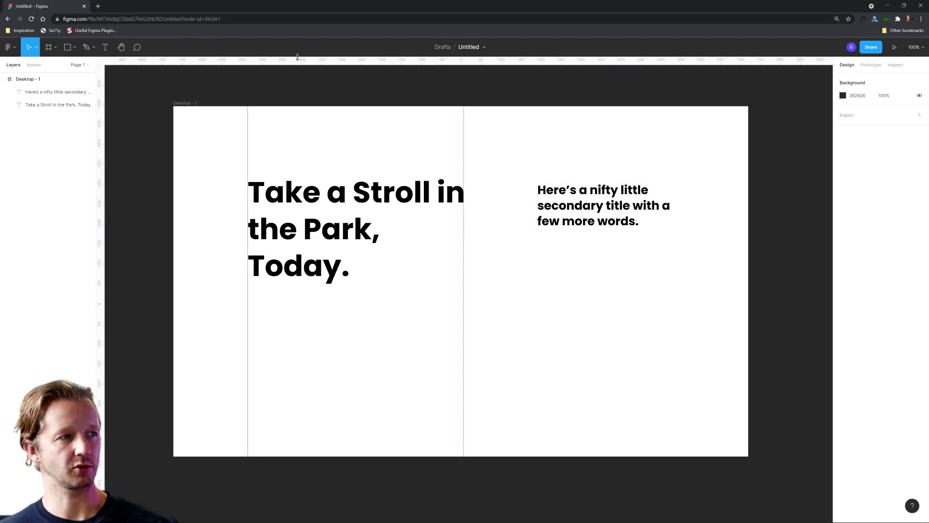
# Add a horizontal guide along the top of the headline's letters and align the secondary title to it at about X 907, Y 183.
pyautogui.moveTo(299, 58); pyautogui.dragTo(290, 181)
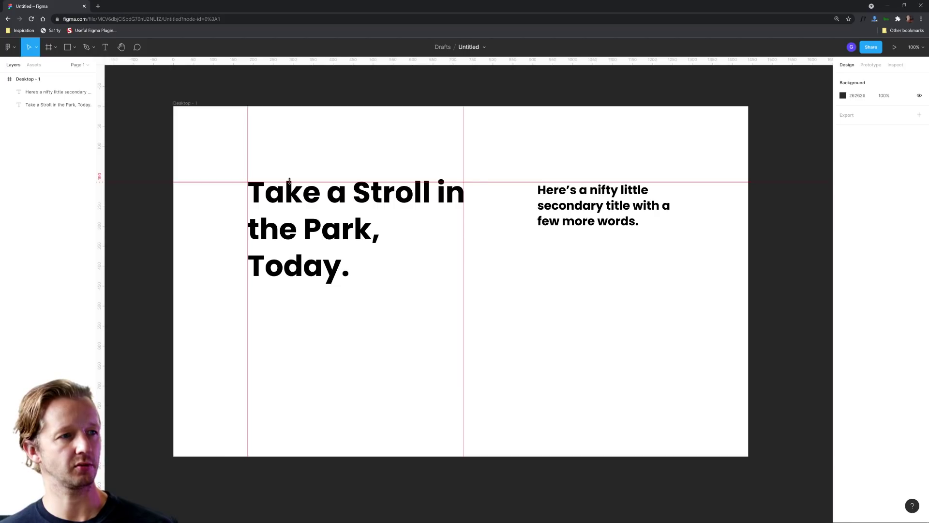
pyautogui.moveTo(535, 202); pyautogui.dragTo(532, 198)
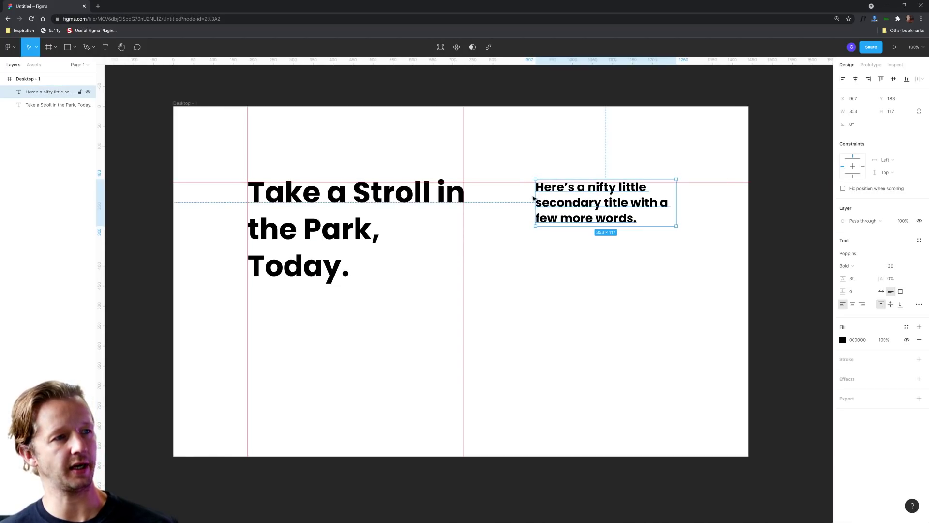
pyautogui.click(593, 300)
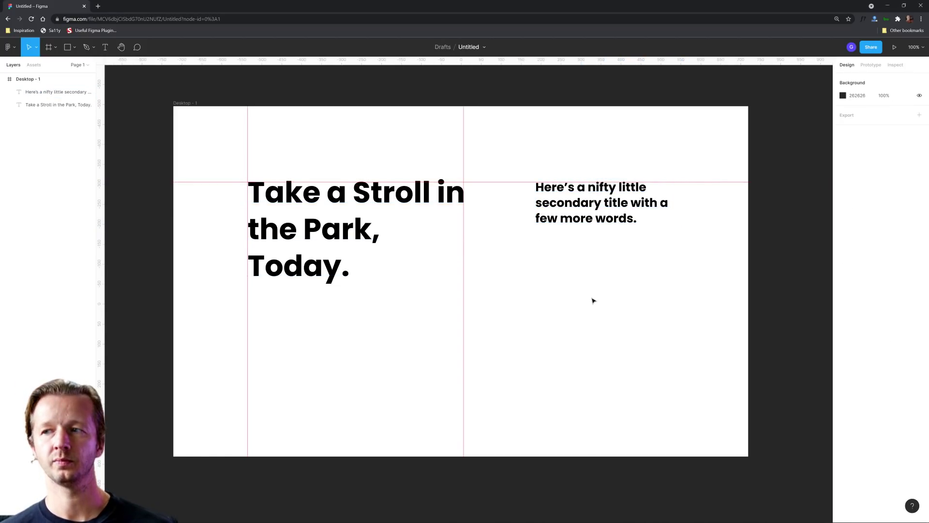
# Add vertical guides at the left and right edges of the secondary title's text.
pyautogui.click(591, 217)
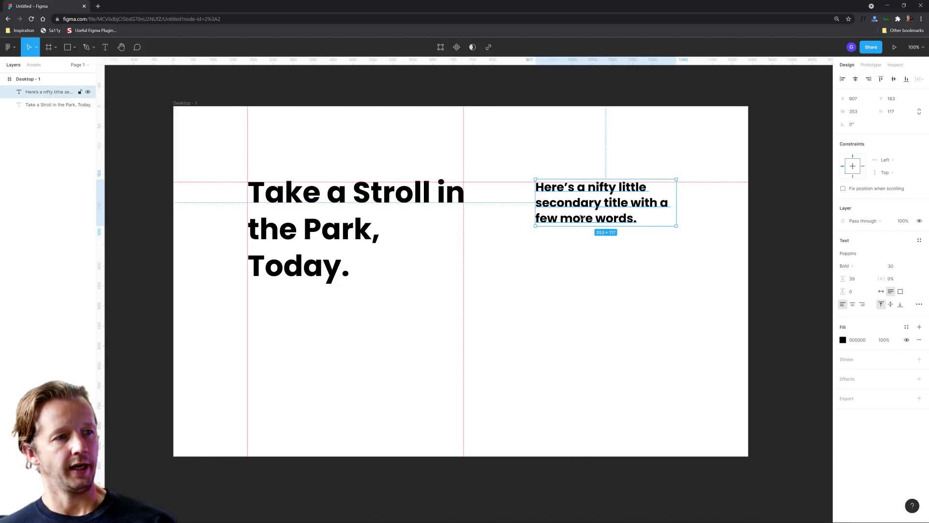
pyautogui.click(563, 281)
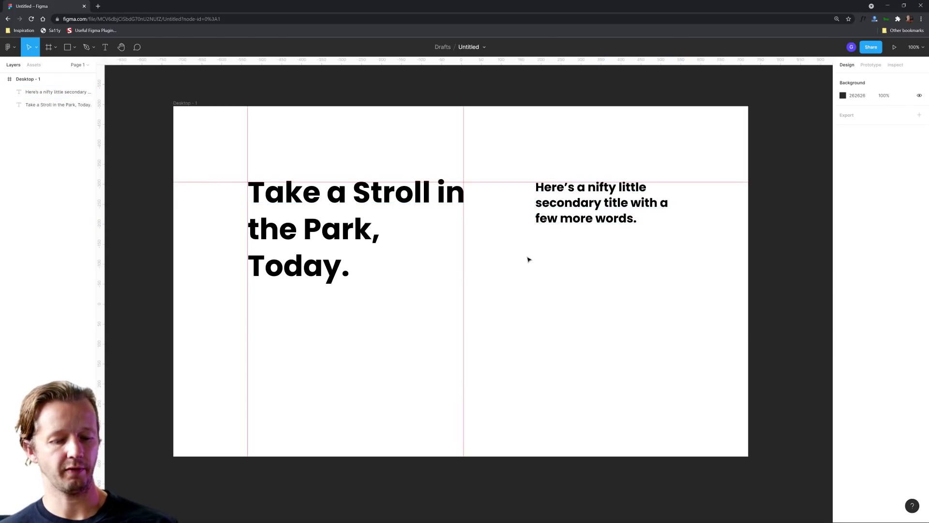
pyautogui.moveTo(101, 167); pyautogui.dragTo(535, 172)
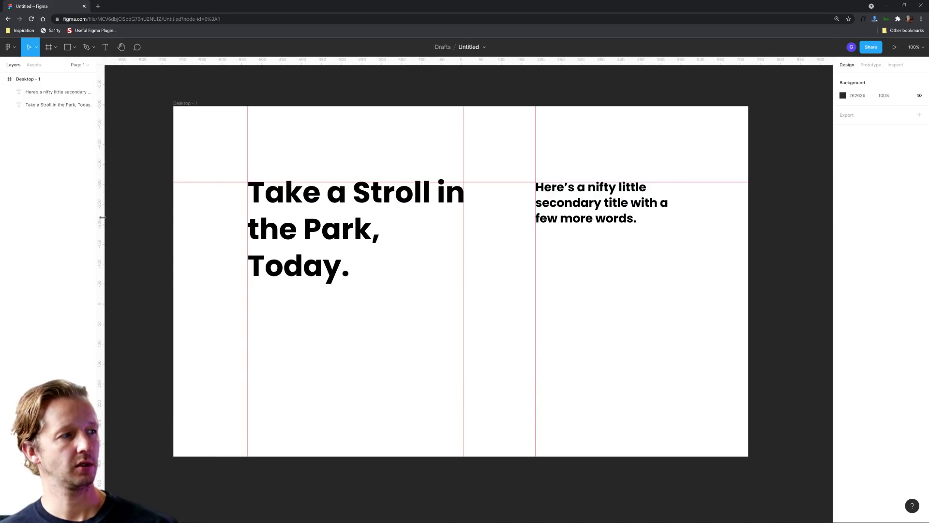
pyautogui.moveTo(102, 217); pyautogui.dragTo(668, 209)
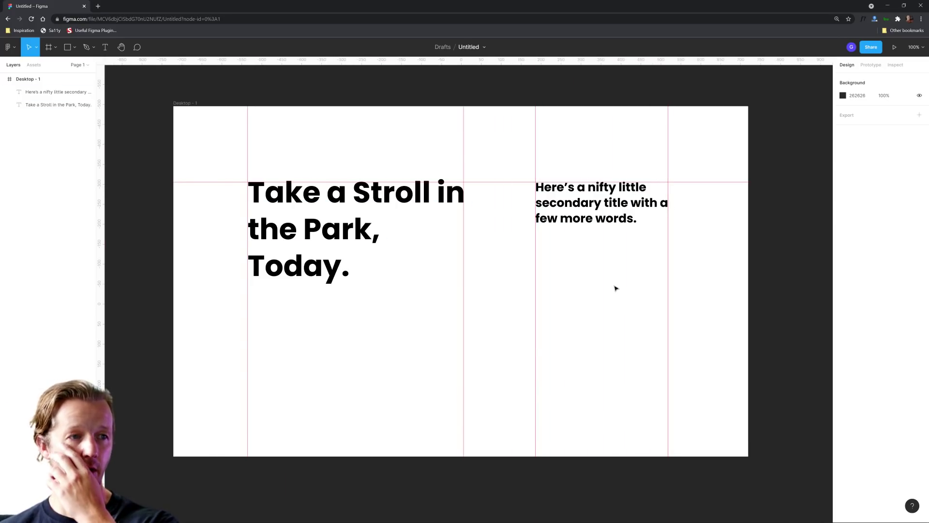
# Duplicate the secondary title and place the copy directly below it at about Y 346.
pyautogui.click(590, 208)
pyautogui.hotkey('ctrl', 'd')
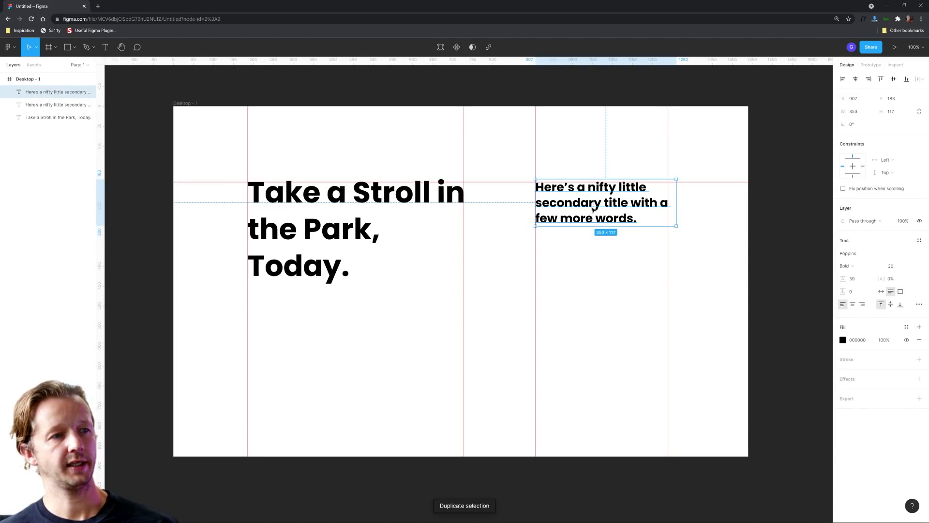
pyautogui.moveTo(593, 209); pyautogui.dragTo(593, 274)
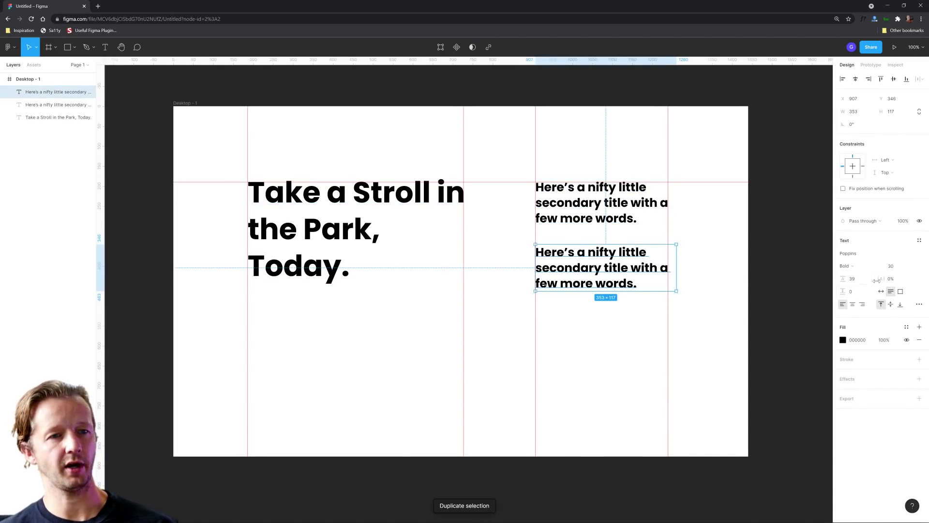
# Set the duplicated lower text to font size 17 and change its weight to Regular.
pyautogui.click(898, 267)
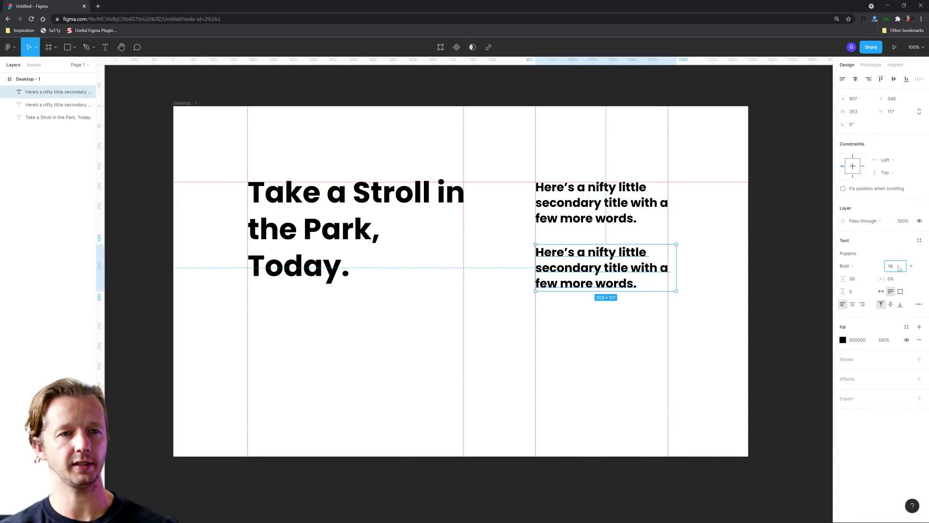
pyautogui.write('18')
pyautogui.press('Return')
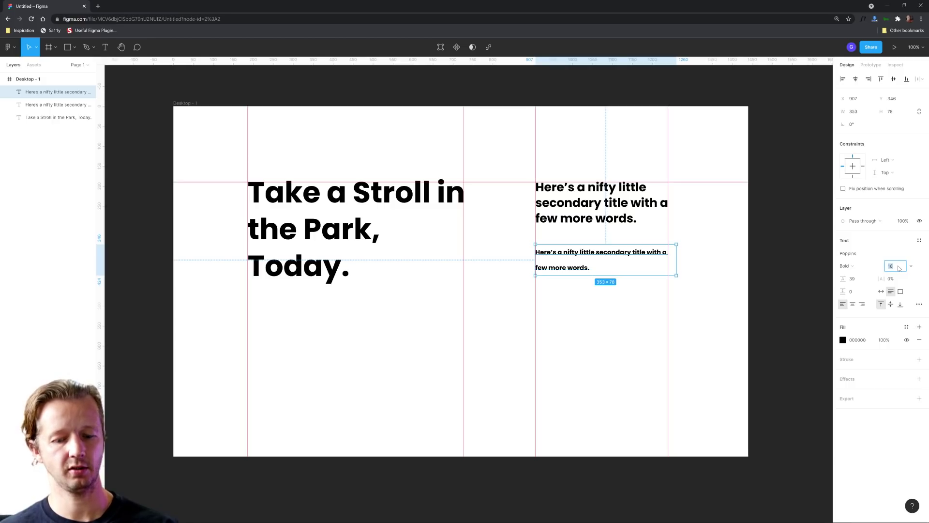
pyautogui.write('7')
pyautogui.press('Return')
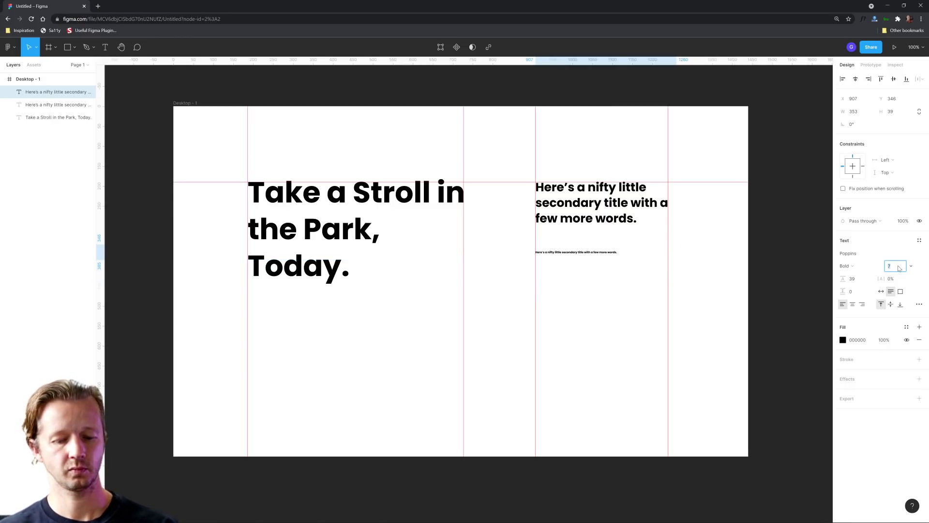
pyautogui.write('17')
pyautogui.press('Return')
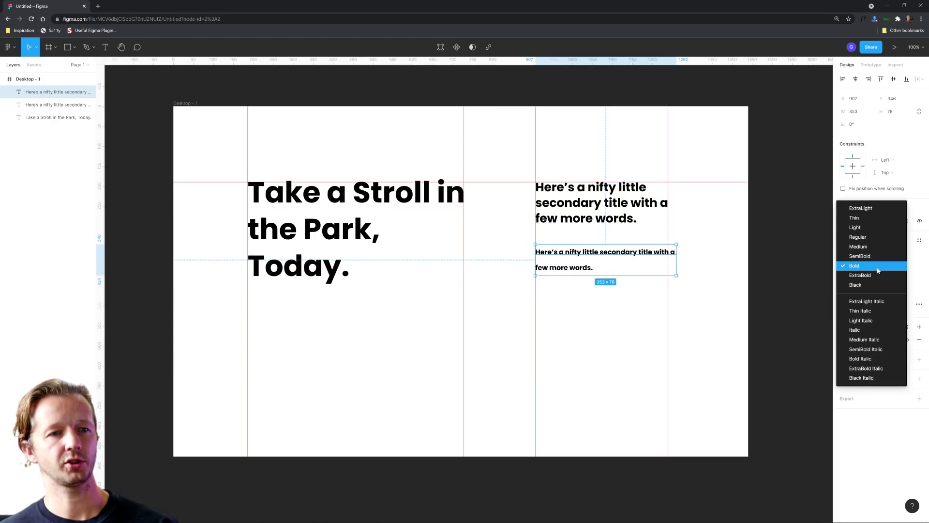
pyautogui.click(871, 269)
pyautogui.click(871, 237)
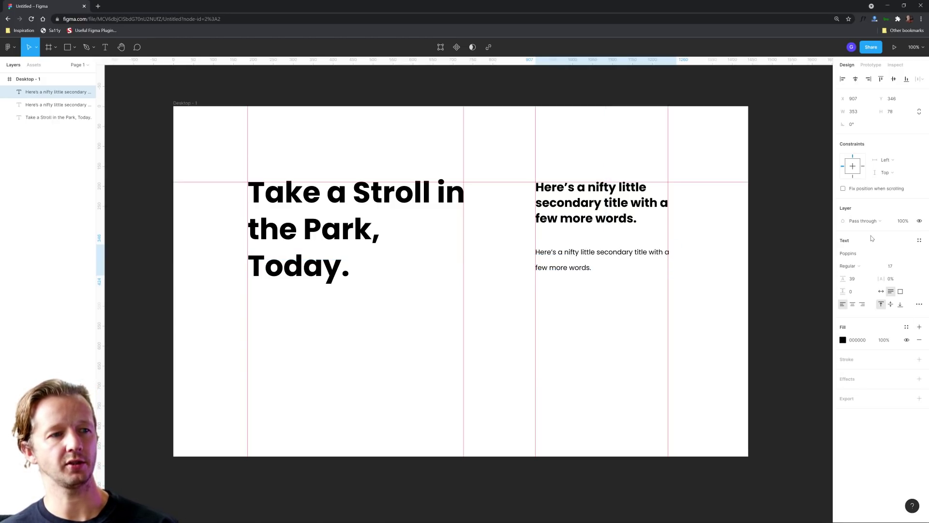
# Reset the lower text's line height to Auto.
pyautogui.click(859, 278)
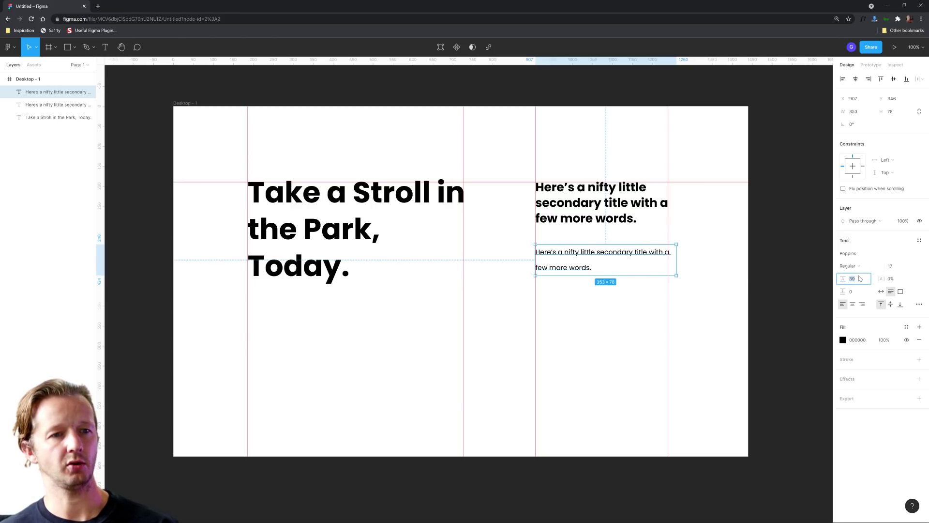
pyautogui.press('BackSpace')
pyautogui.press('Return')
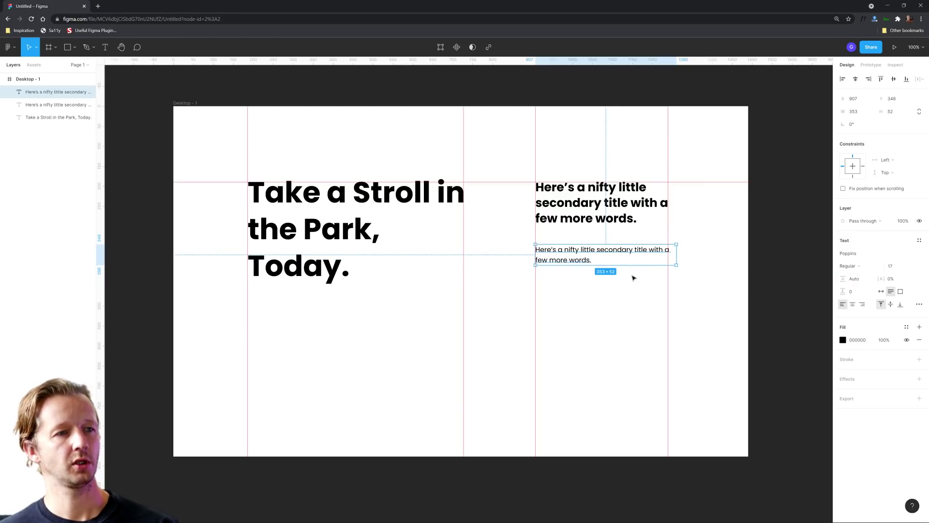
# Stretch the lower text box down to about 519 px tall and auto-generate Lorem ipsum text to fill it.
pyautogui.moveTo(624, 268); pyautogui.dragTo(612, 451)
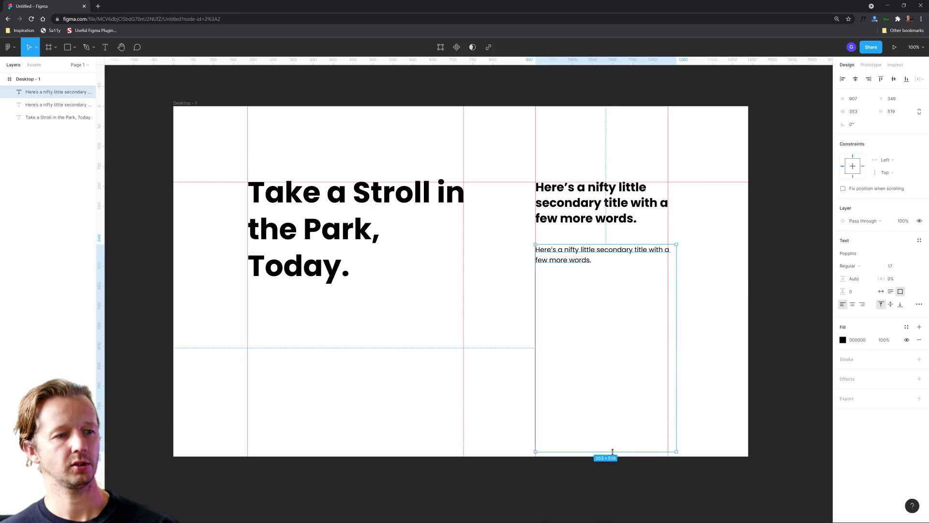
pyautogui.rightClick(776, 205)
pyautogui.moveTo(803, 259)
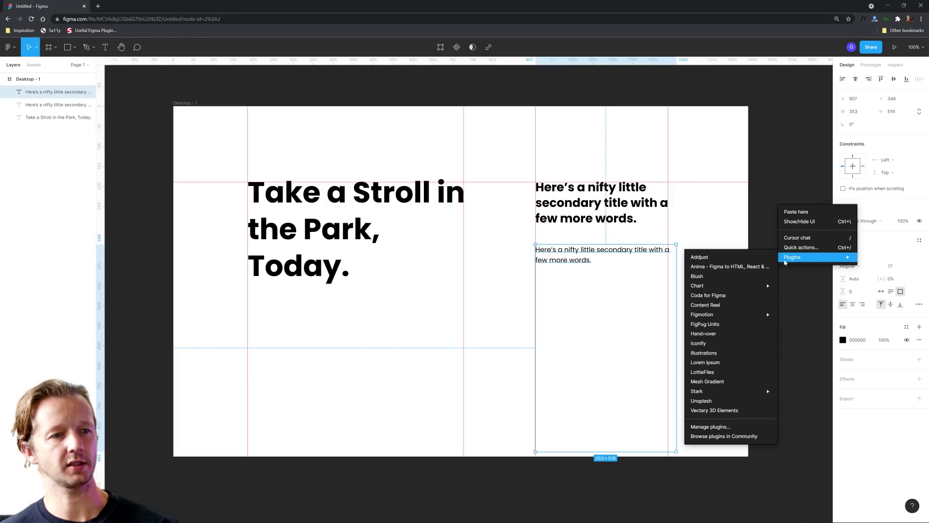
pyautogui.click(716, 367)
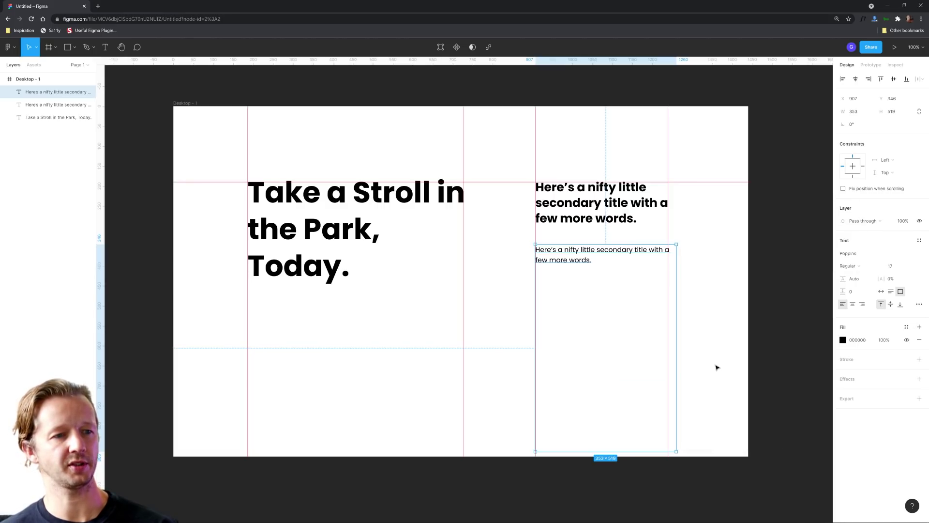
pyautogui.click(415, 330)
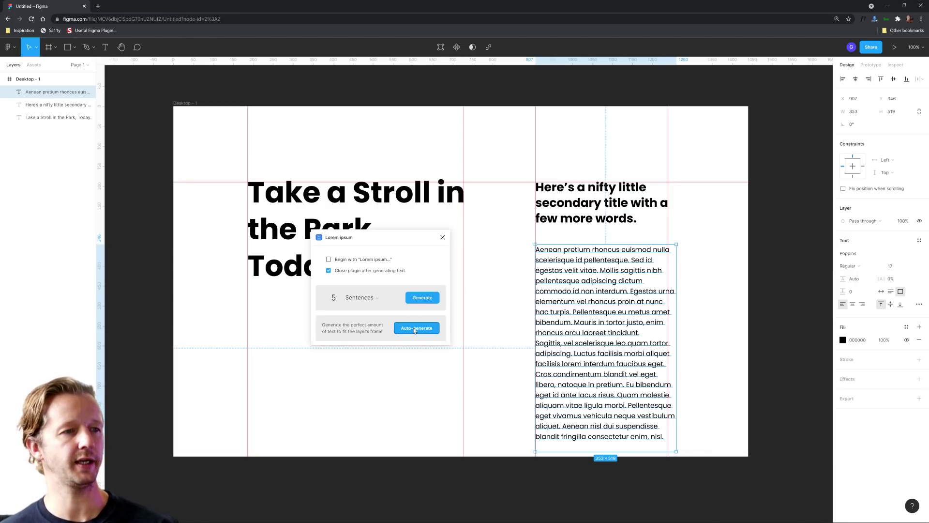
# Split the placeholder text into three paragraphs with blank lines before "Egestas urna" and "Sagittis", removing the stray space in the third paragraph.
pyautogui.doubleClick(643, 283)
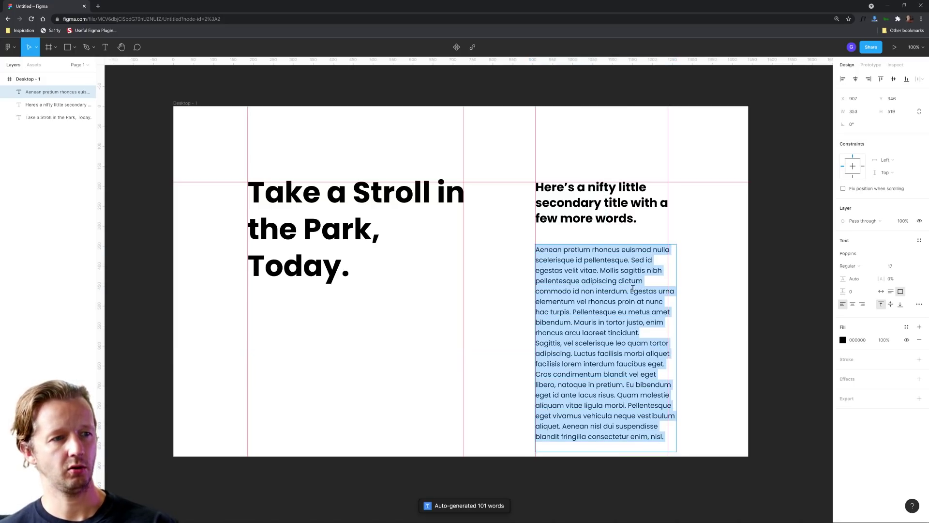
pyautogui.click(631, 291)
pyautogui.press('Return')
pyautogui.press('Return')
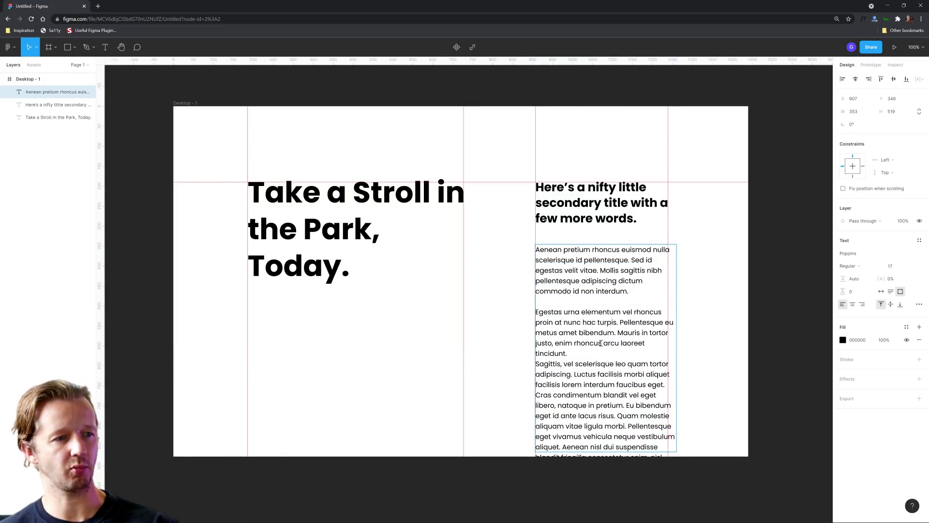
pyautogui.press('Return')
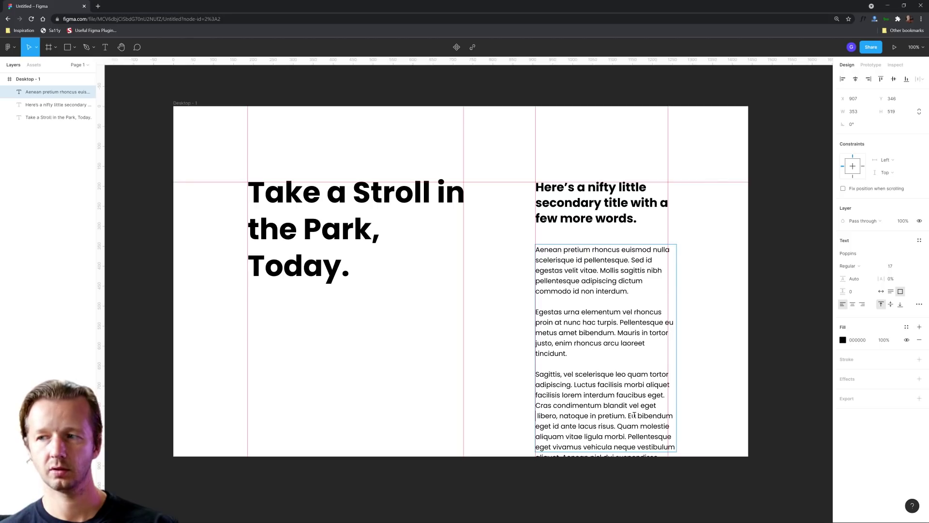
pyautogui.press('BackSpace')
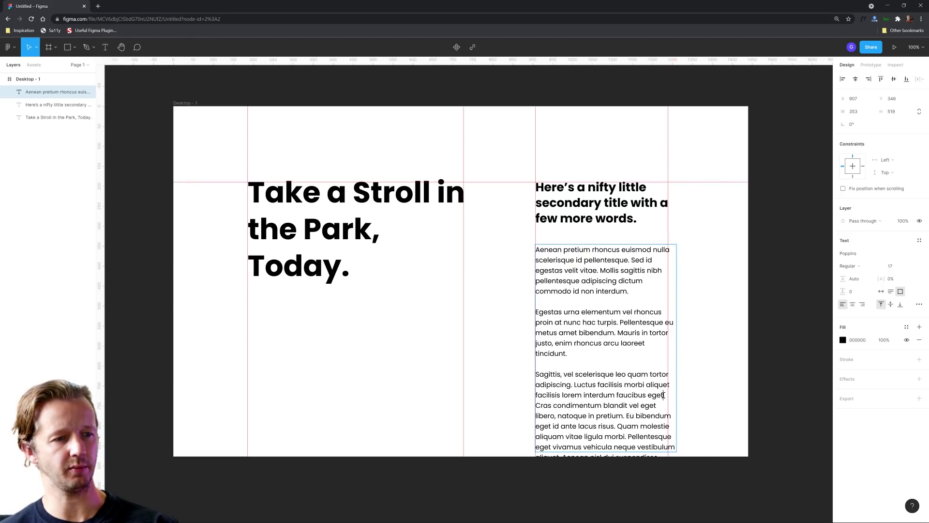
# Delete everything after "faucibus eget" in the third paragraph, then deselect the text and hide the rulers and guides.
pyautogui.moveTo(663, 395); pyautogui.dragTo(680, 497)
pyautogui.press('BackSpace')
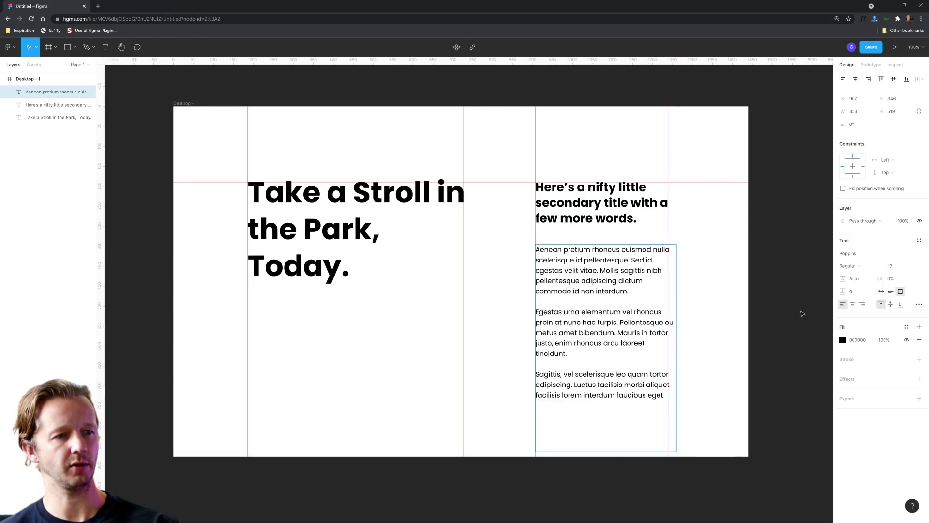
pyautogui.press('Escape')
pyautogui.click(790, 249)
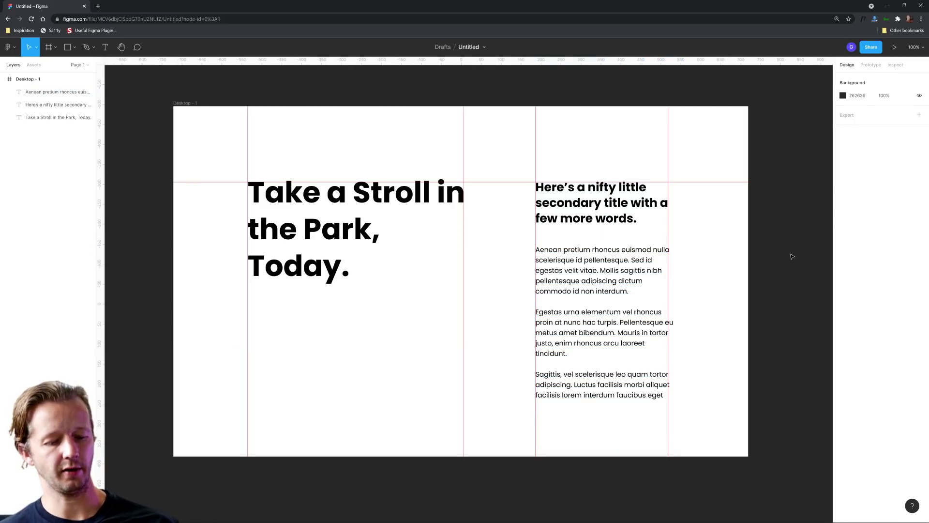
pyautogui.hotkey('shift', 'r')
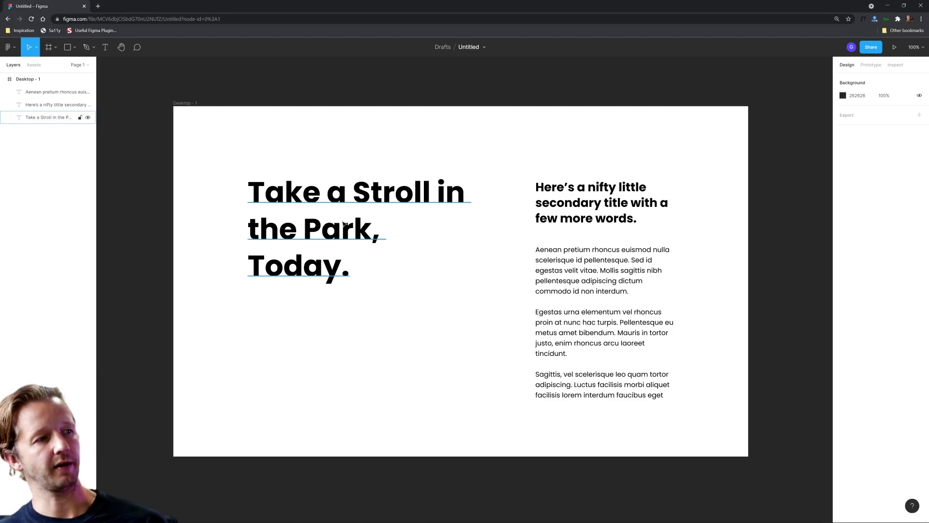
pyautogui.click(360, 254)
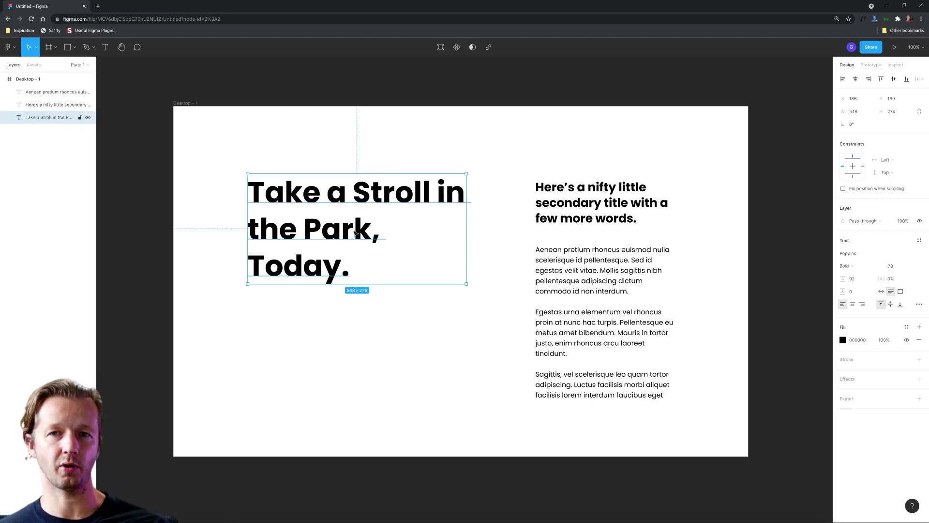
pyautogui.click(381, 330)
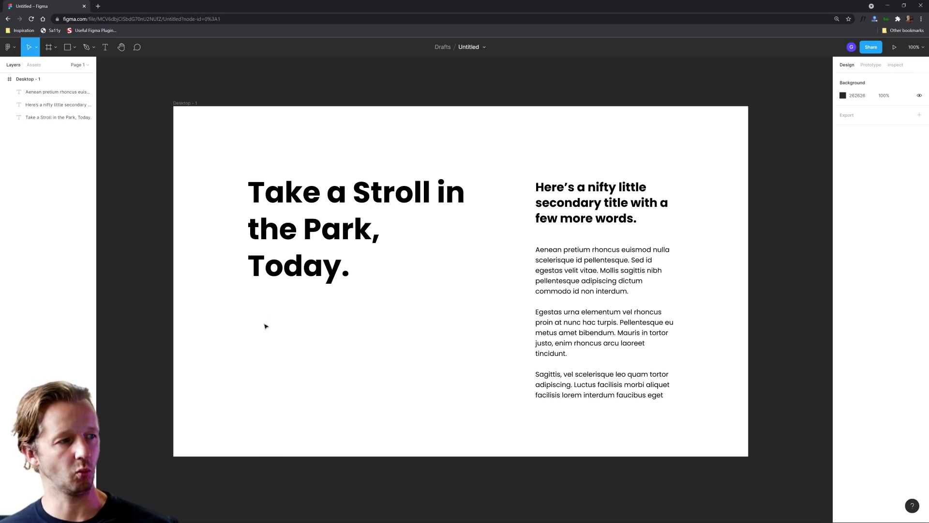
pyautogui.moveTo(252, 318); pyautogui.dragTo(364, 386)
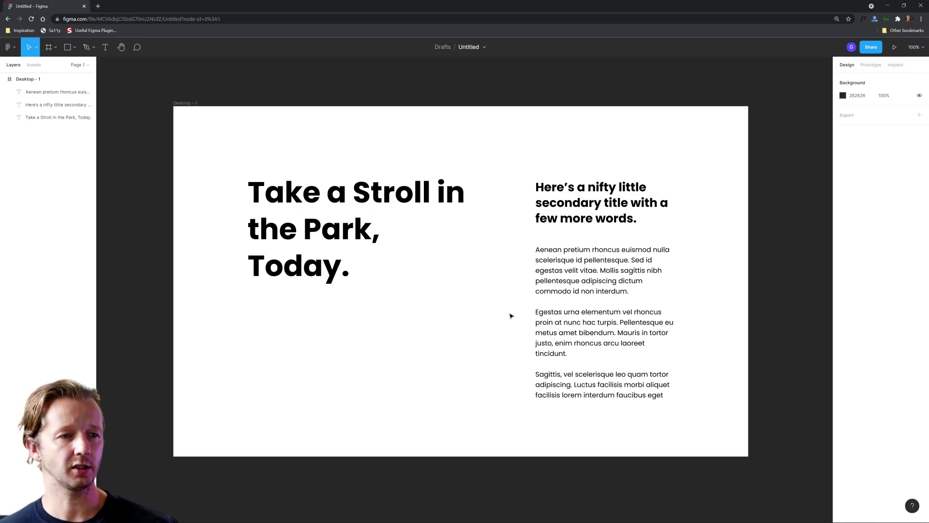
# Search the Iconify plugin for "right" and choose the arrow-right-thick icon from Akar Icons.
pyautogui.rightClick(759, 244)
pyautogui.moveTo(787, 294)
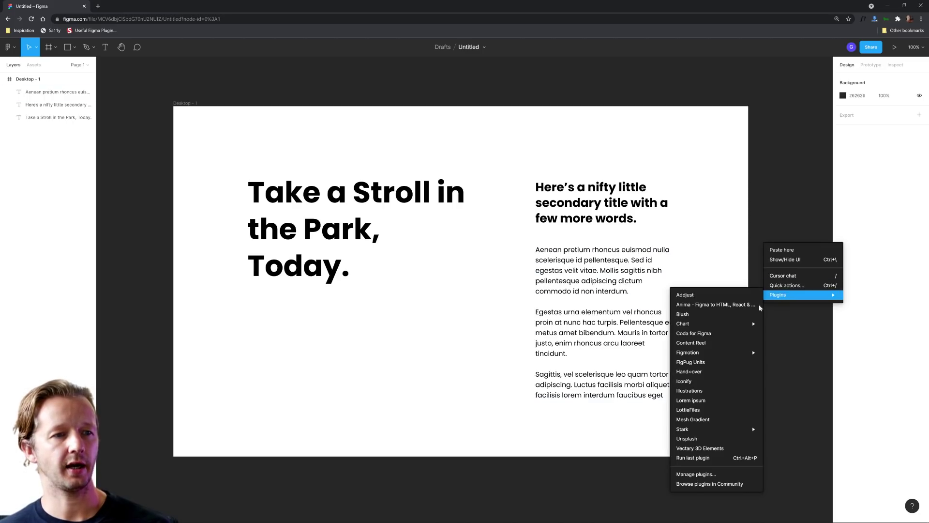
pyautogui.click(684, 381)
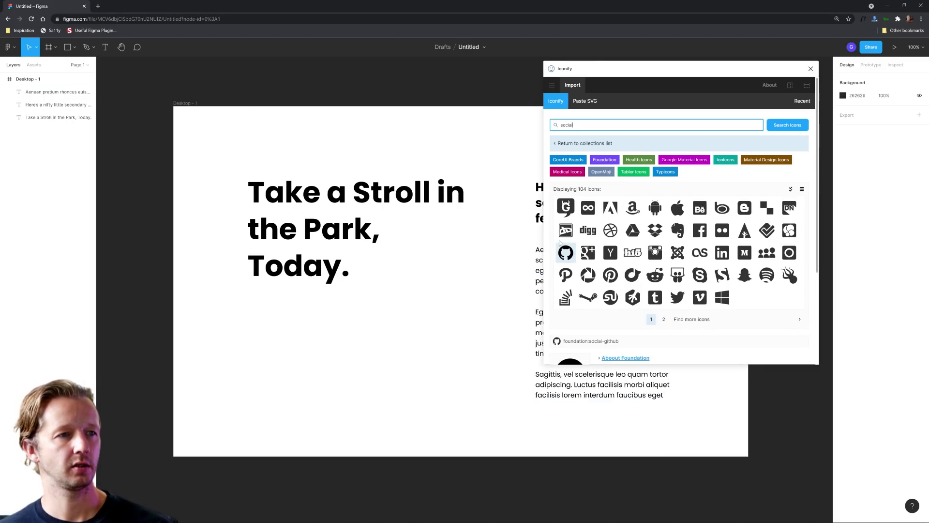
pyautogui.click(595, 121)
pyautogui.write('right')
pyautogui.press('Return')
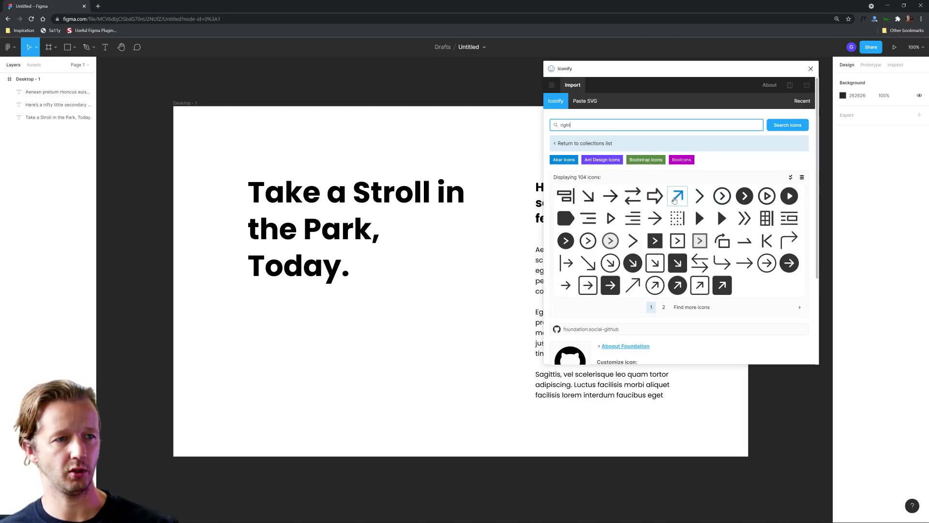
pyautogui.click(655, 195)
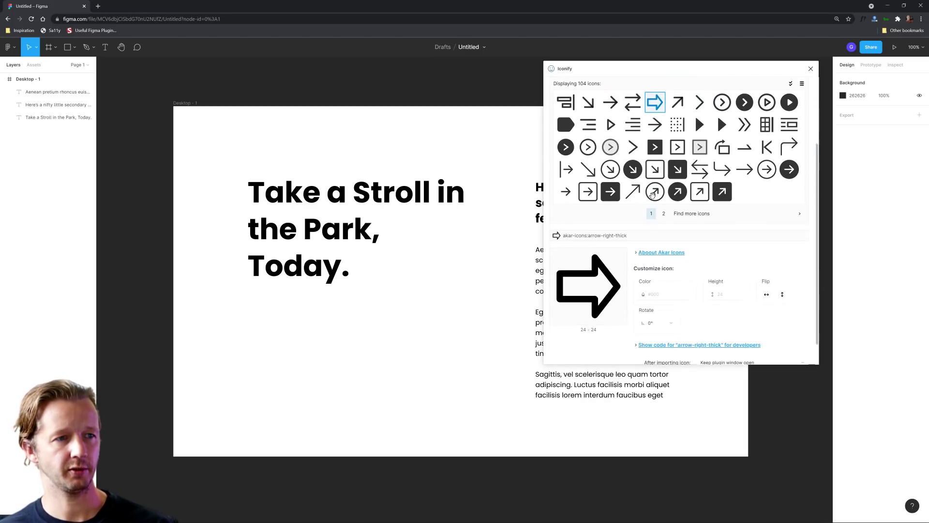
# Place the arrow icon below the headline at about 99 × 99 px and close the icon plugin.
pyautogui.moveTo(587, 261); pyautogui.dragTo(294, 340)
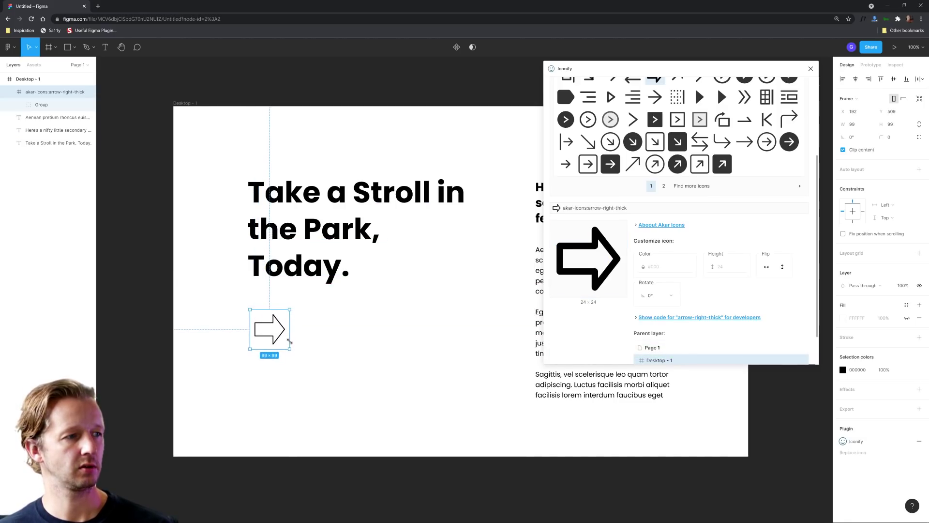
pyautogui.click(377, 347)
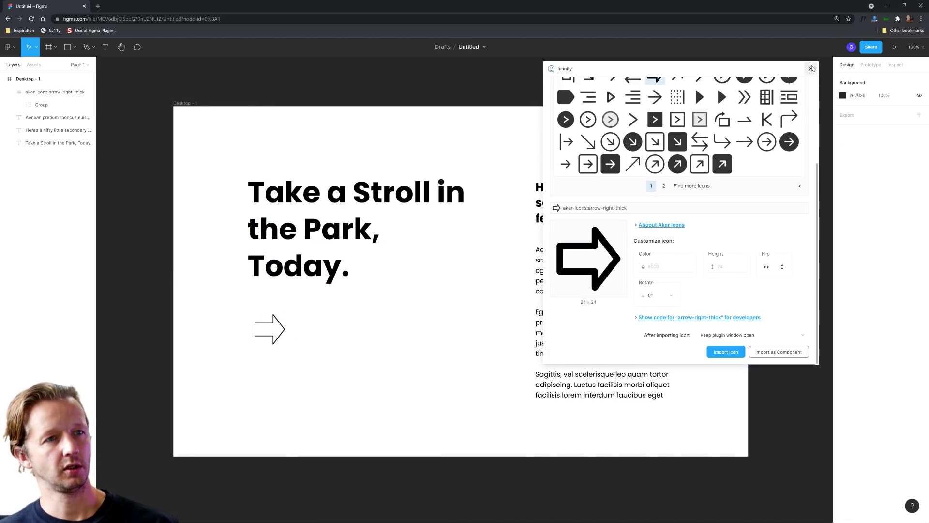
pyautogui.click(811, 68)
# Show the ruler guides, align the arrow's left edge with the headline's left guide, and hide the rulers again.
pyautogui.hotkey('shift', 'r')
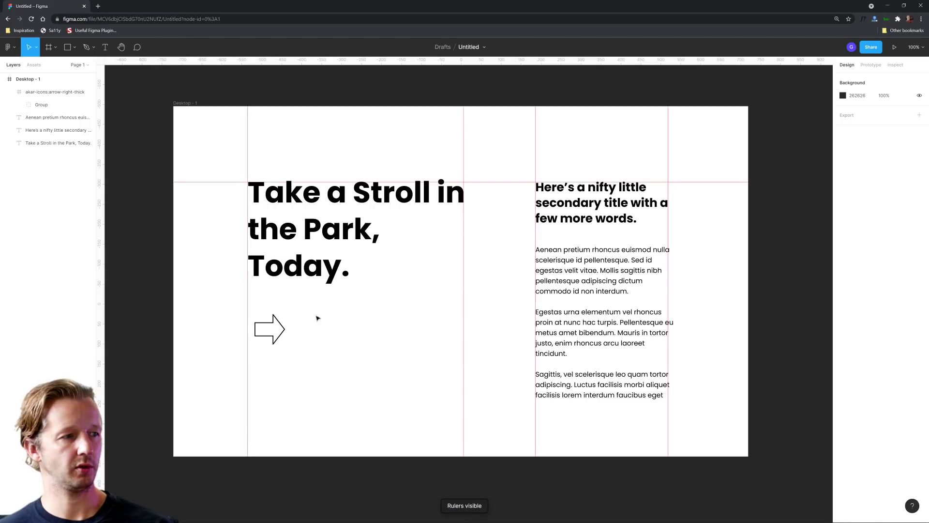
pyautogui.moveTo(282, 330); pyautogui.dragTo(277, 328)
pyautogui.click(371, 349)
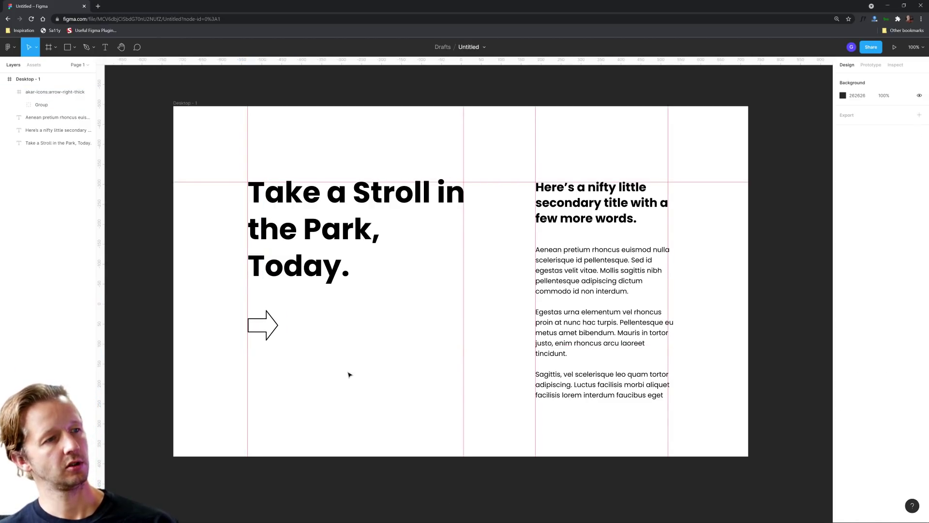
pyautogui.hotkey('shift', 'r')
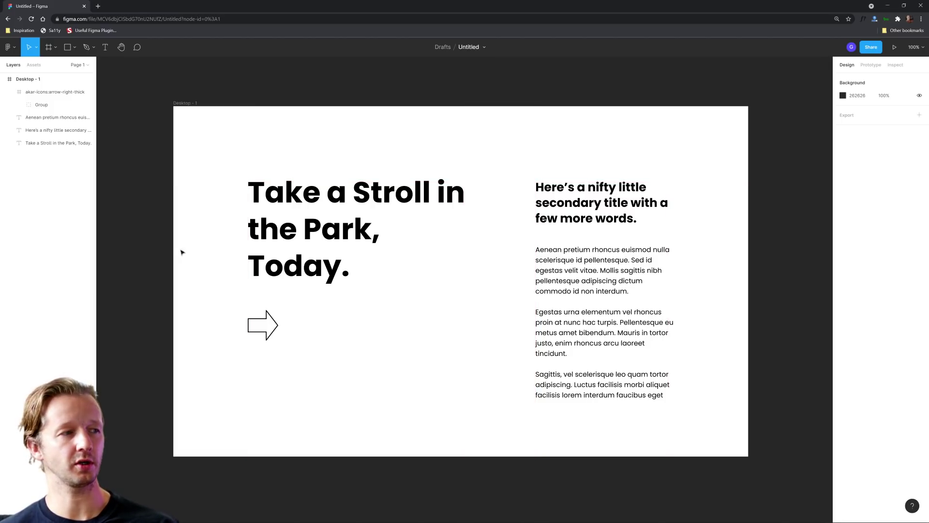
# Add a new text reading "Stroll" and move it beside the arrow at about X 347, Y 540.
pyautogui.click(105, 48)
pyautogui.click(314, 379)
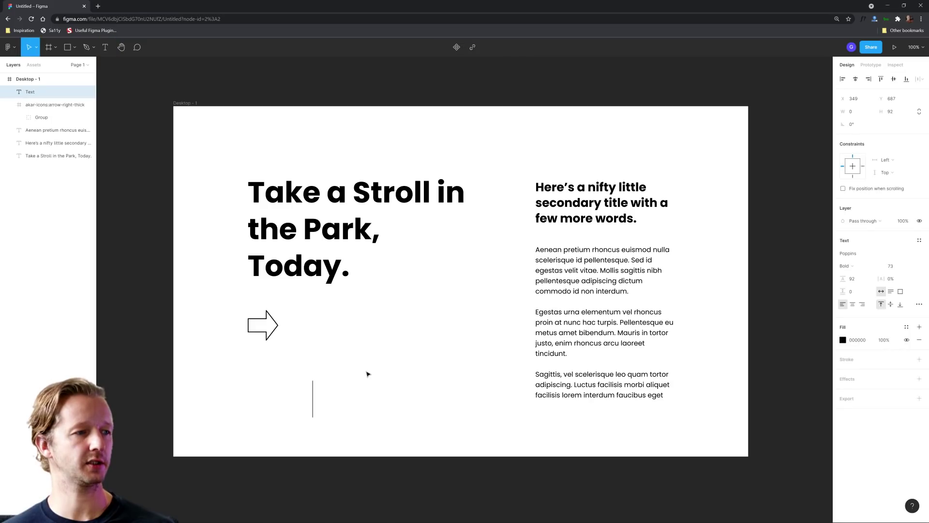
pyautogui.write('Stroll')
pyautogui.press('Escape')
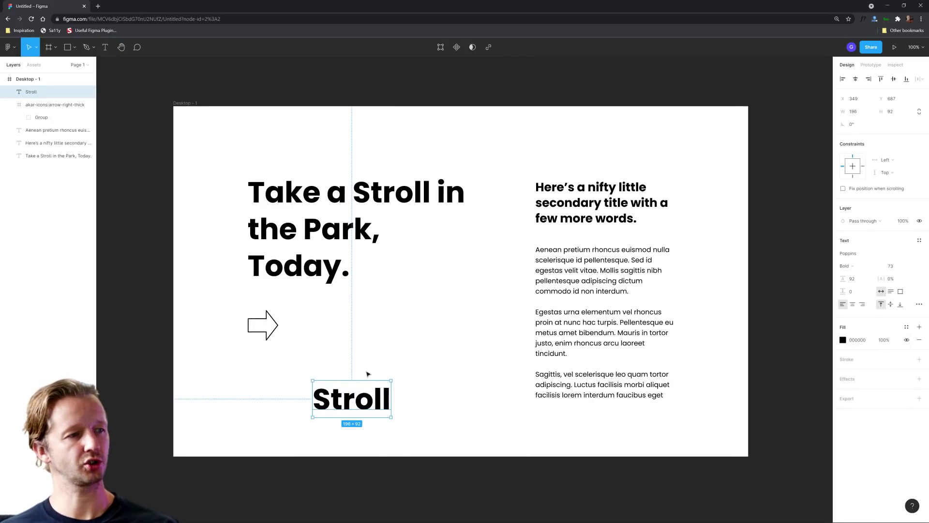
pyautogui.moveTo(365, 405); pyautogui.dragTo(364, 334)
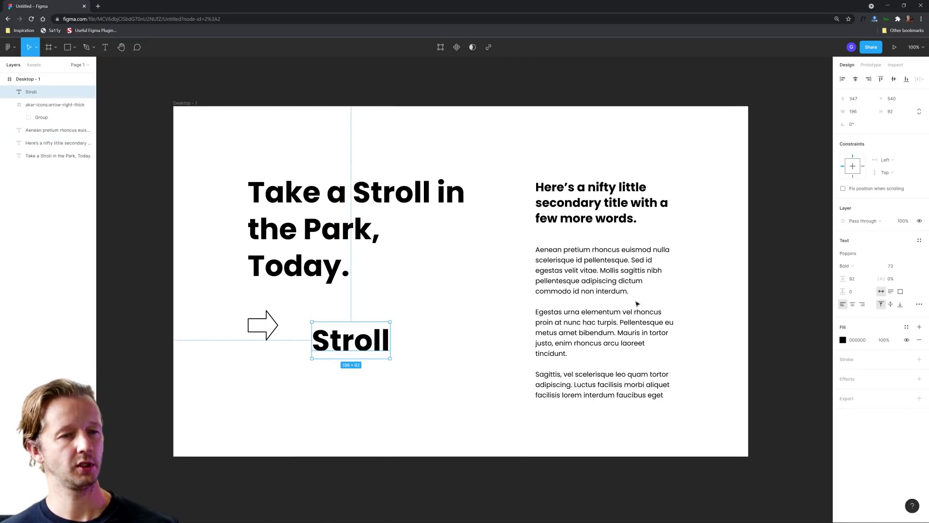
# Set the "Stroll" text's font size to 400 and move it down and left across the frame's lower part.
pyautogui.click(897, 268)
pyautogui.write('400')
pyautogui.press('Return')
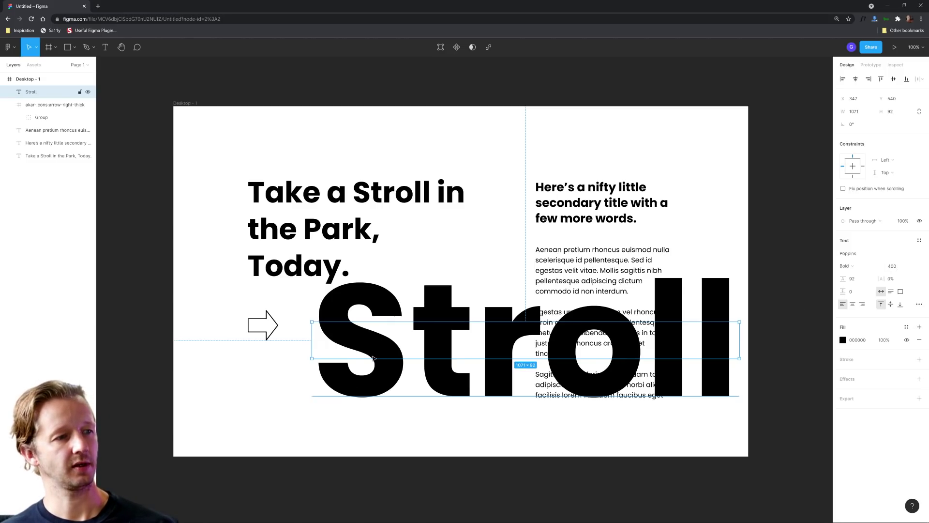
pyautogui.moveTo(374, 358); pyautogui.dragTo(302, 346)
# Set the desktop frame's fill to the warm off-white F6F2EB.
pyautogui.click(187, 103)
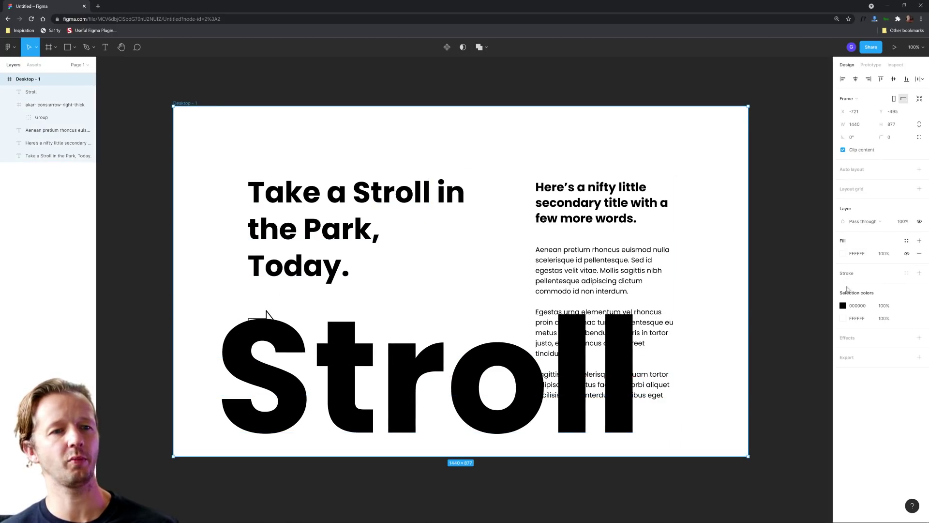
pyautogui.click(843, 253)
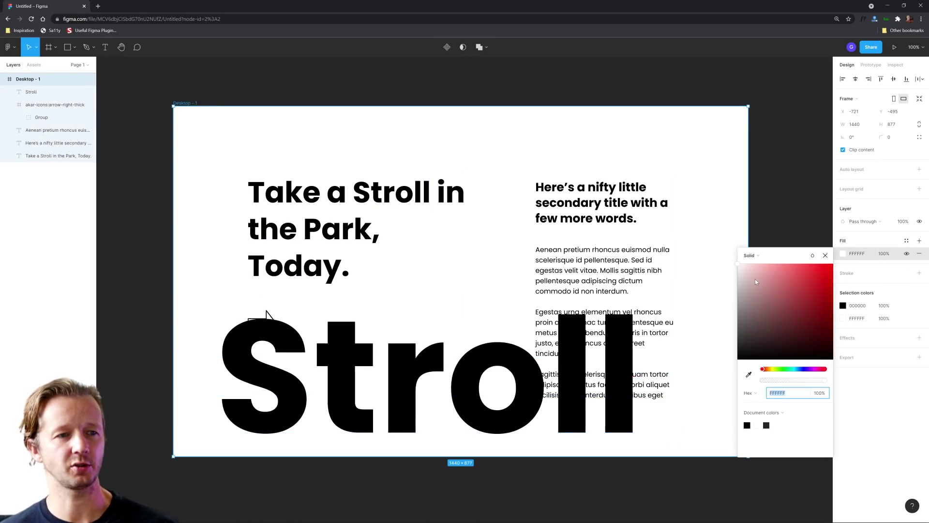
pyautogui.click(770, 370)
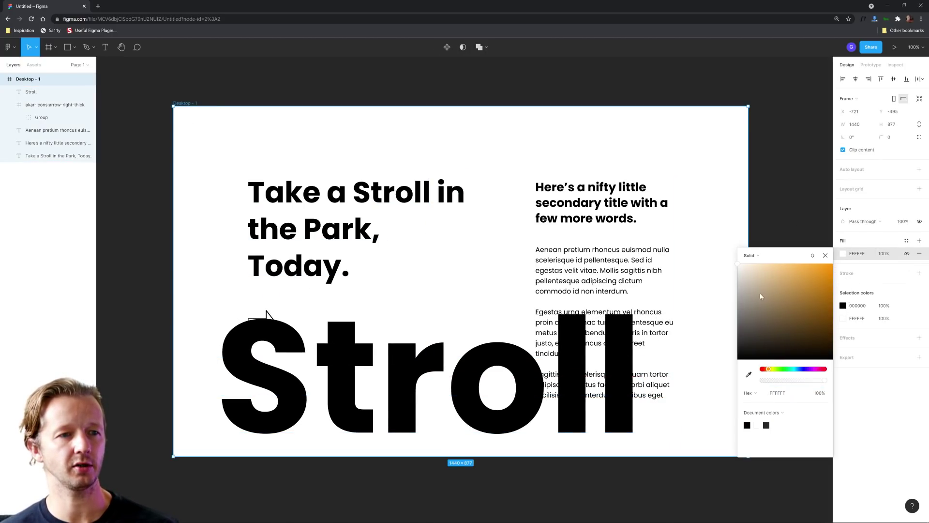
pyautogui.click(743, 269)
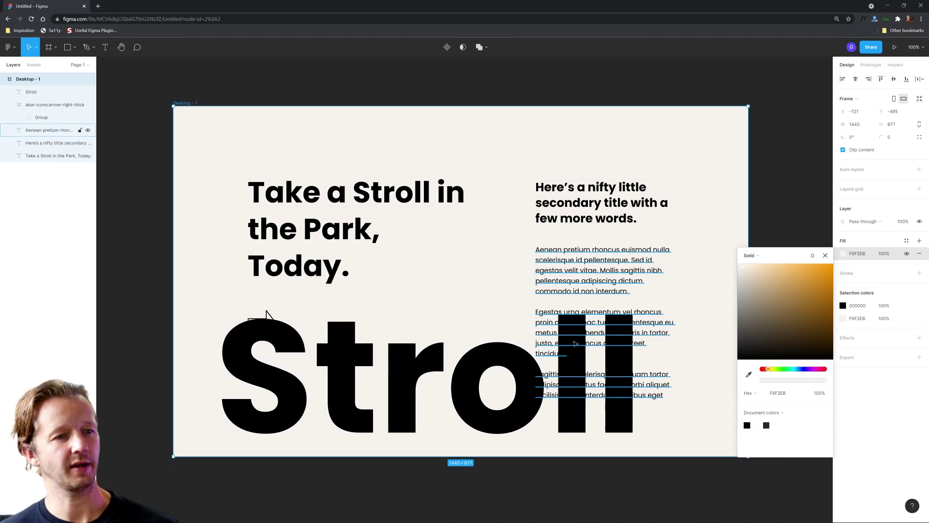
# Sample the frame's background colour for the "Stroll" text fill and darken it slightly to the beige E4DFD6.
pyautogui.click(456, 388)
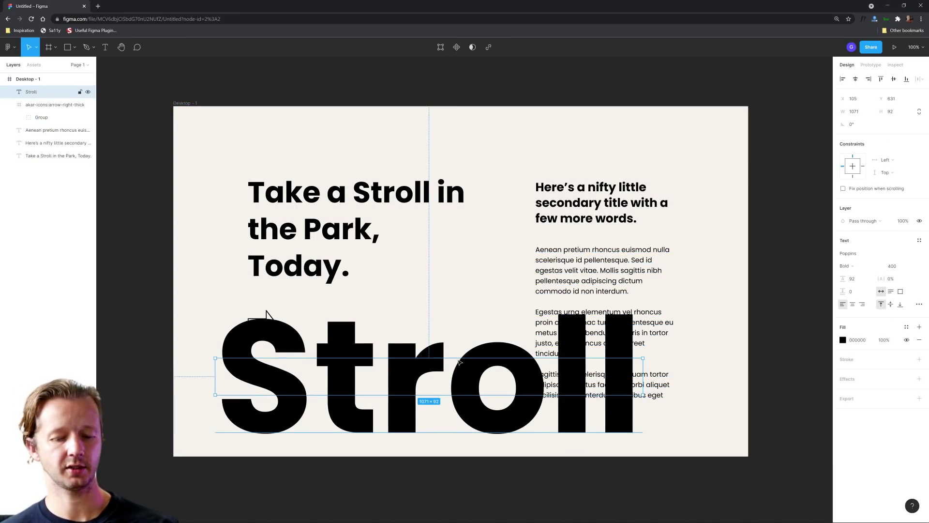
pyautogui.press('i')
pyautogui.click(474, 276)
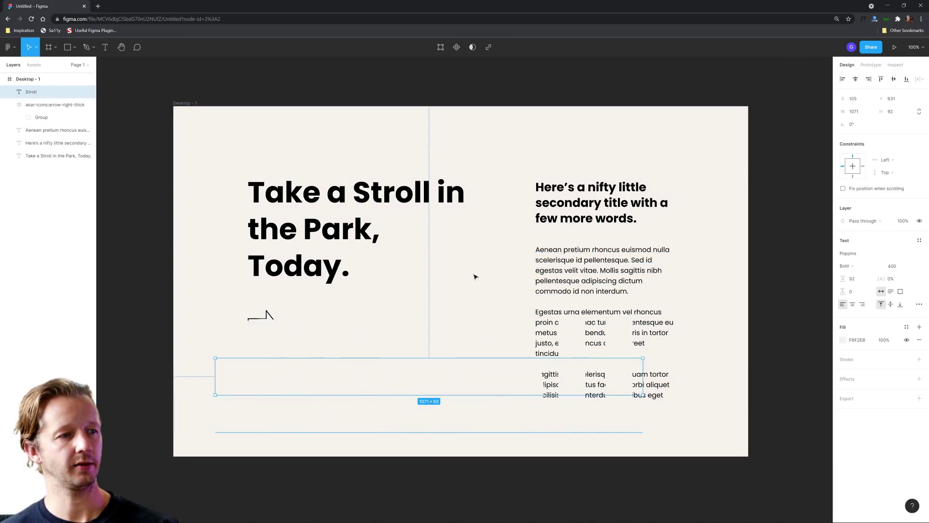
pyautogui.click(842, 340)
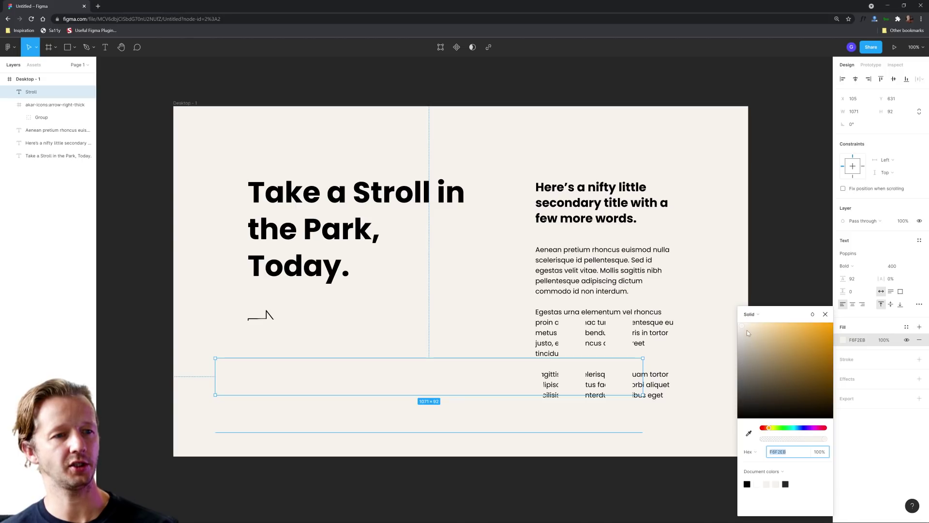
pyautogui.moveTo(747, 330); pyautogui.dragTo(745, 335)
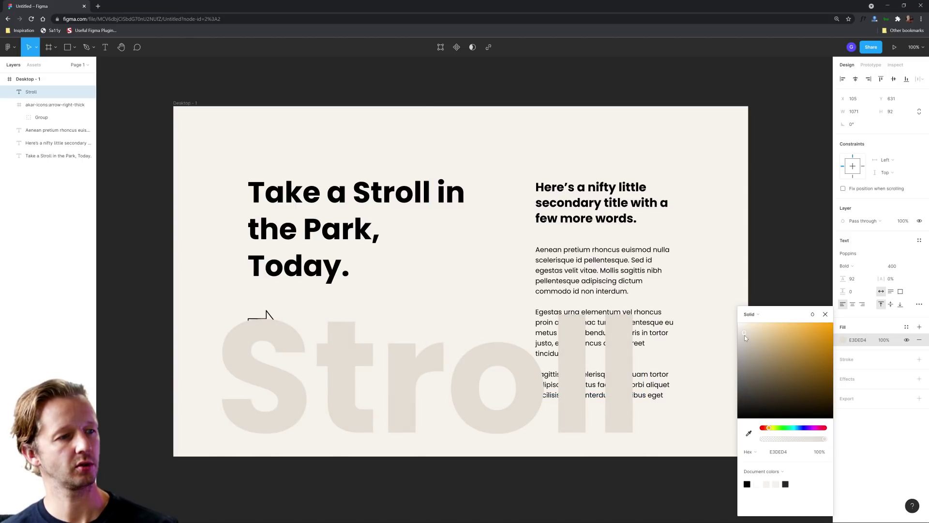
# Send the "Stroll" text behind the other layers and move it partly off the frame's left edge, at about X -105, Y 593.
pyautogui.rightClick(451, 373)
pyautogui.click(455, 373)
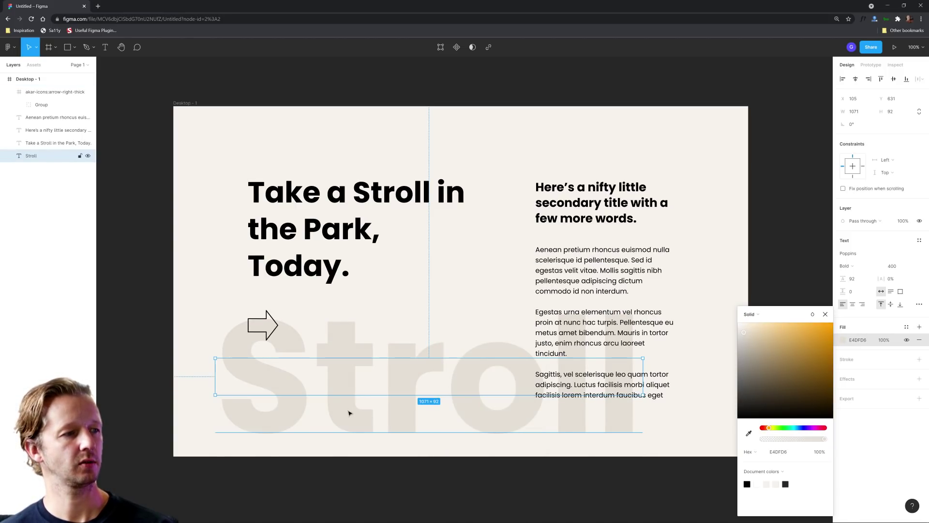
pyautogui.moveTo(338, 393); pyautogui.dragTo(254, 377)
pyautogui.click(508, 483)
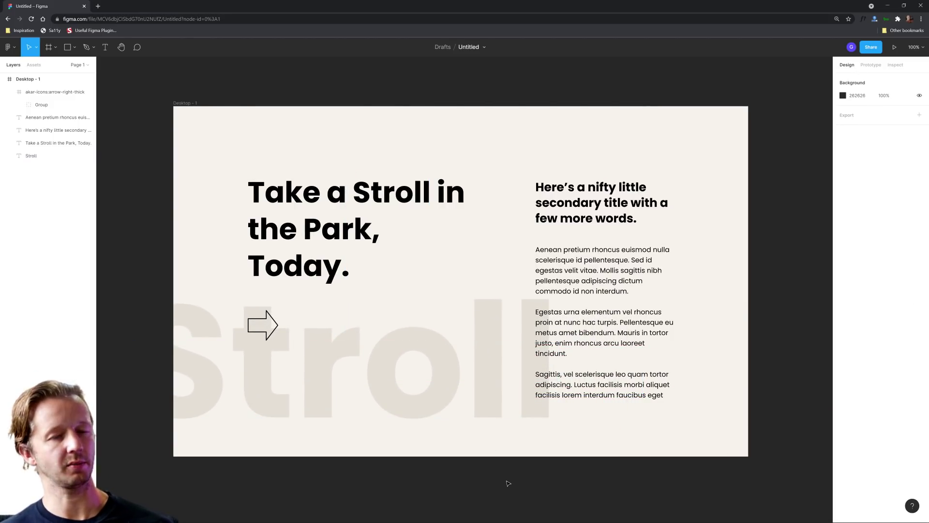
# Replace the large background text's wording with "STROLLING" in capitals.
pyautogui.click(416, 390)
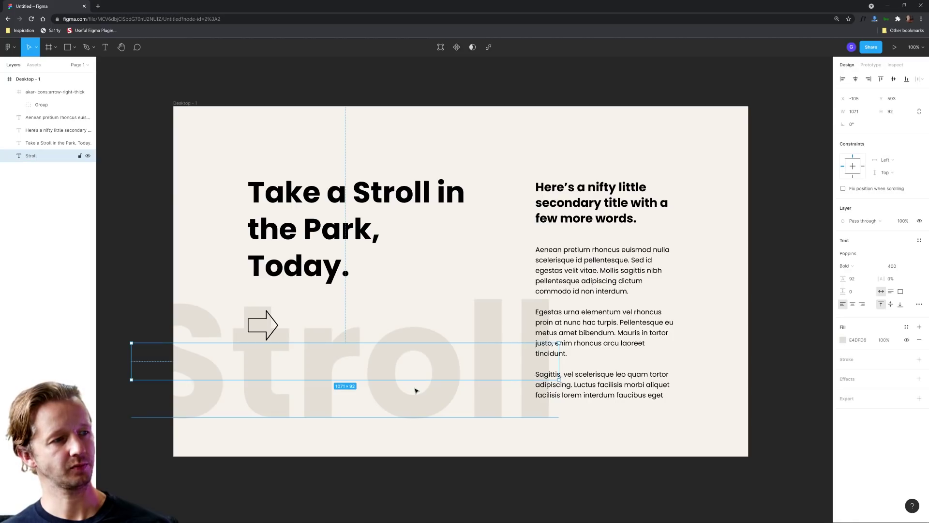
pyautogui.doubleClick(416, 391)
pyautogui.write('STROLL')
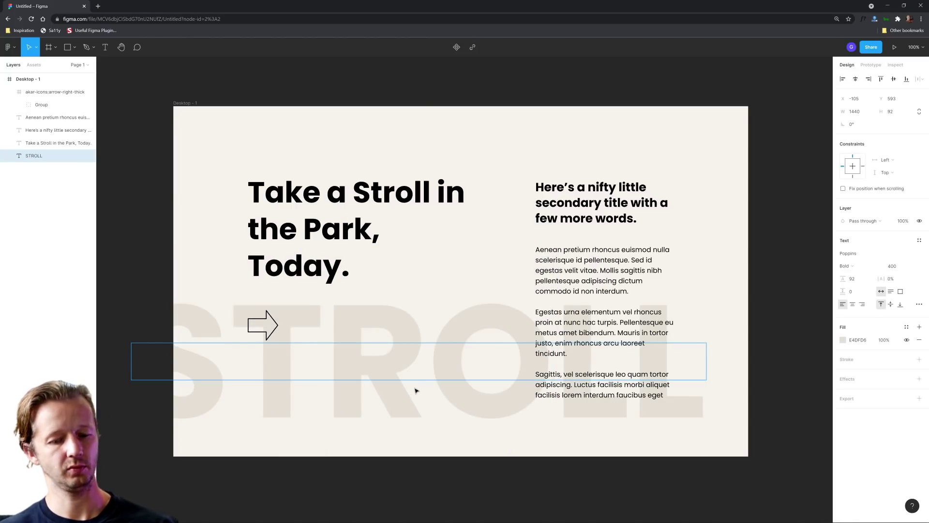
pyautogui.write('ING')
pyautogui.click(463, 463)
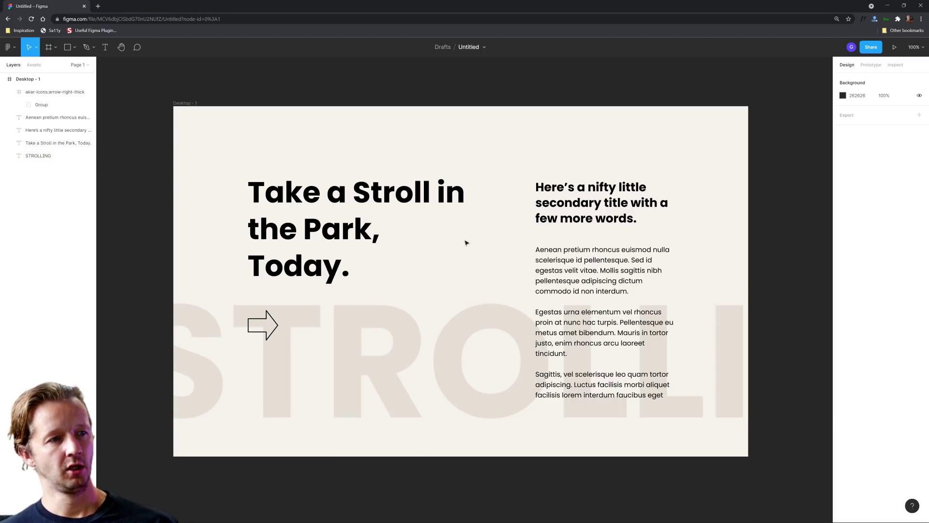
pyautogui.hotkey('shift', 'r')
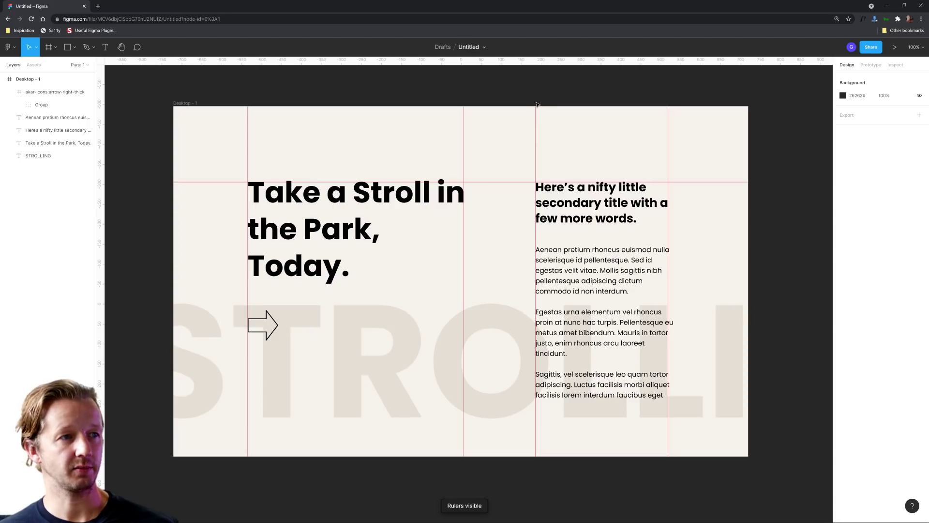
pyautogui.moveTo(536, 103); pyautogui.dragTo(668, 156)
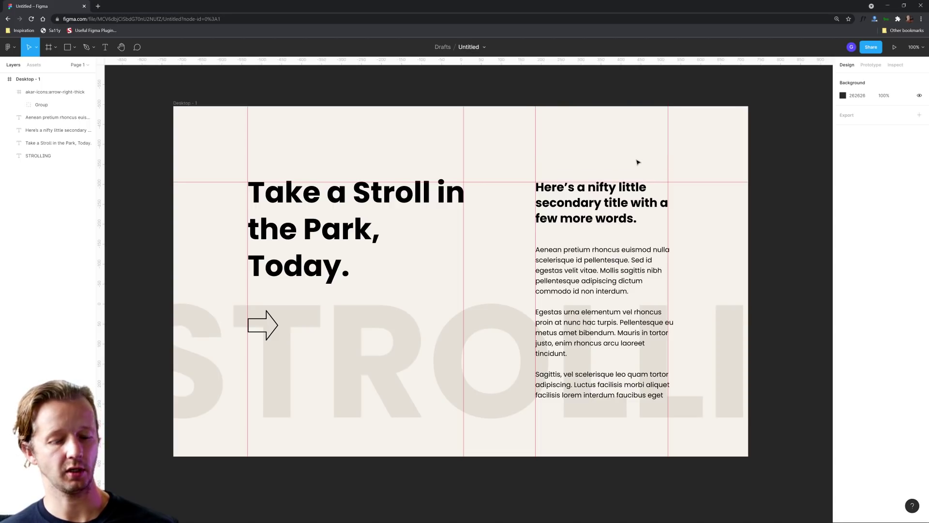
pyautogui.hotkey('shift', 'r')
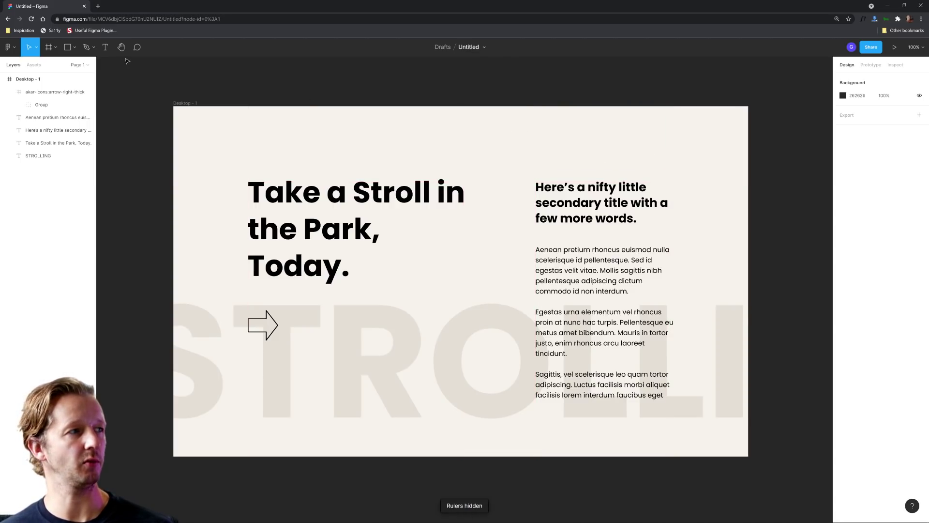
# Show the ruler guides and draw a rectangle about 331 × 166 px above the secondary title, spanning the text column's guides and overlapping the frame's top edge.
pyautogui.hotkey('shift', 'r')
pyautogui.click(68, 51)
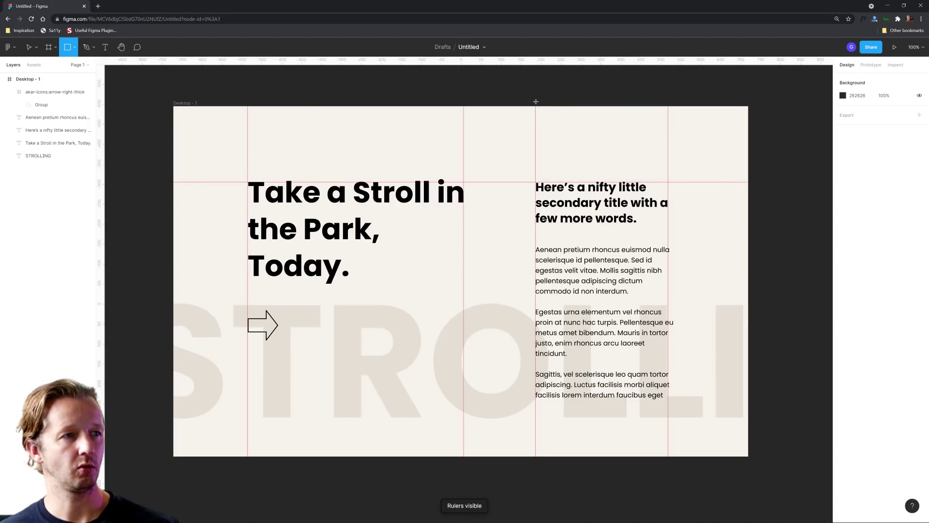
pyautogui.moveTo(536, 102)
pyautogui.mouseDown()
pyautogui.moveTo(643, 139)
pyautogui.moveTo(671, 179)
pyautogui.moveTo(667, 168)
pyautogui.mouseUp()
# Run the Unsplash plugin for the rectangle and search its photos for "PARK".
pyautogui.rightClick(787, 166)
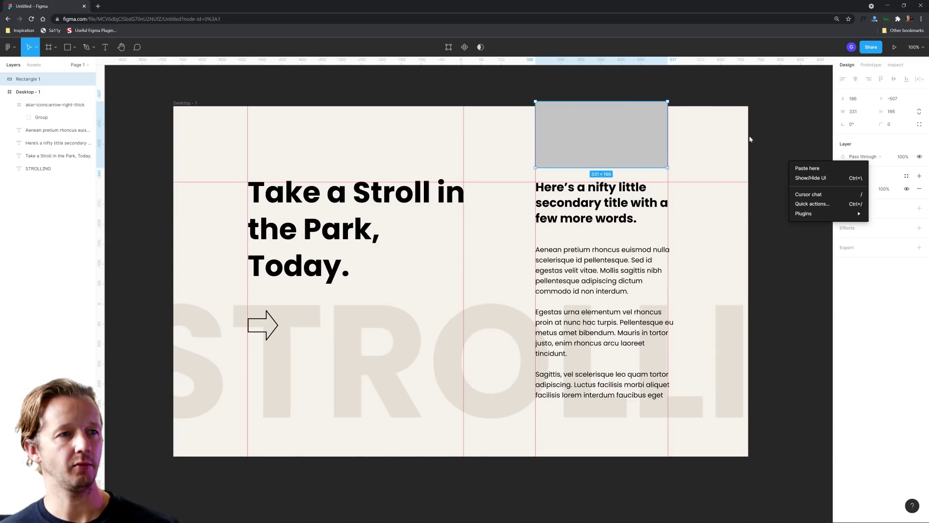
pyautogui.moveTo(795, 216)
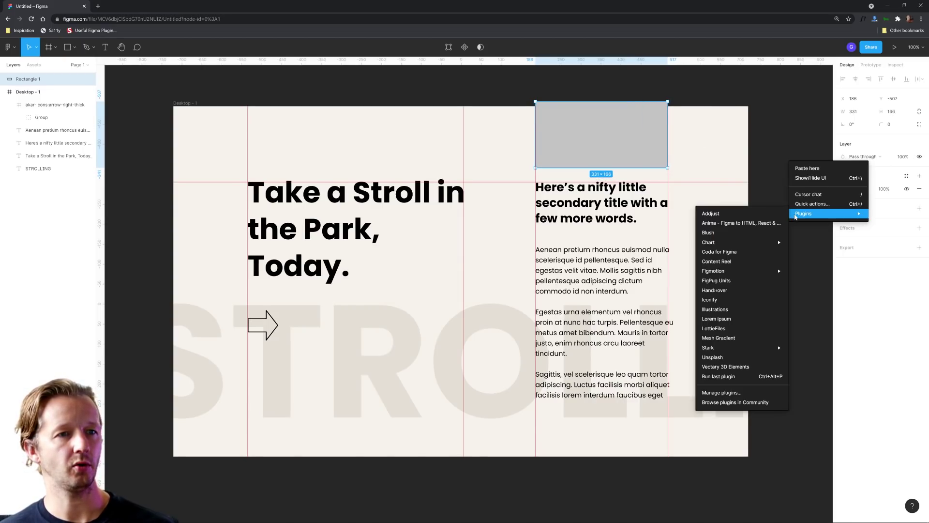
pyautogui.click(727, 359)
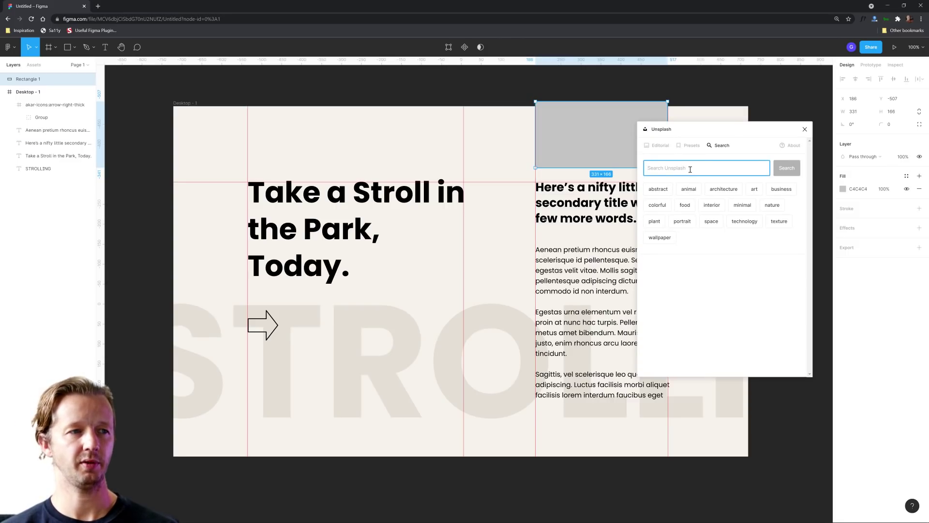
pyautogui.write('PARK')
pyautogui.press('Return')
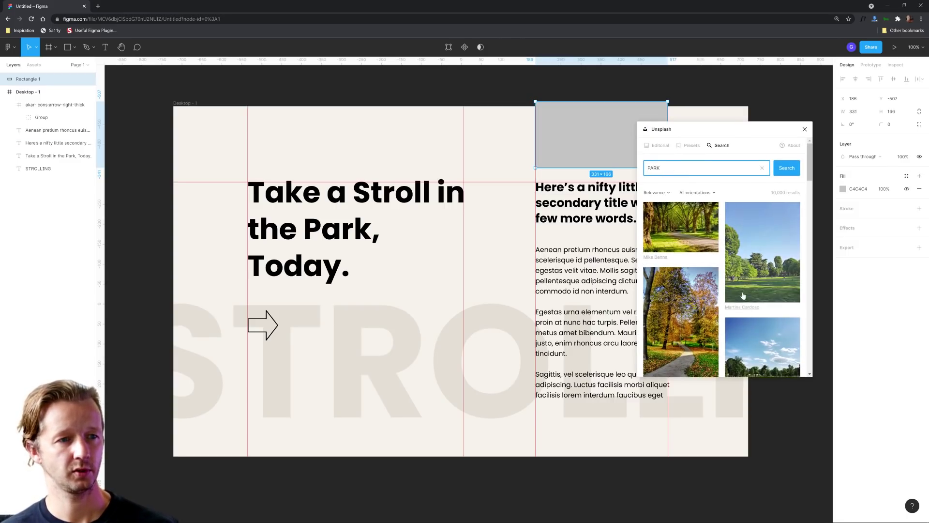
# Fill the rectangle with the green park bench photo, close the Unsplash plugin and hide the rulers.
pyautogui.scroll(-5, 743, 295)
pyautogui.click(780, 172)
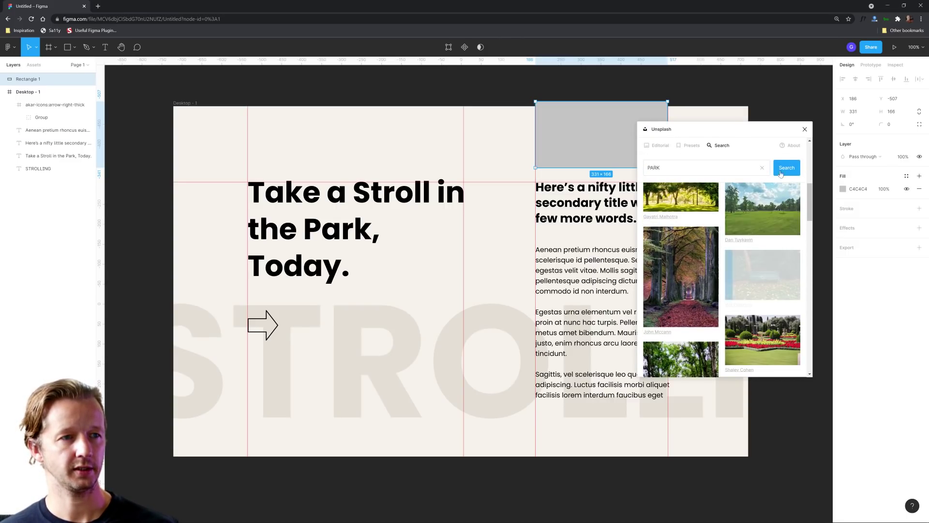
pyautogui.click(804, 129)
pyautogui.click(773, 194)
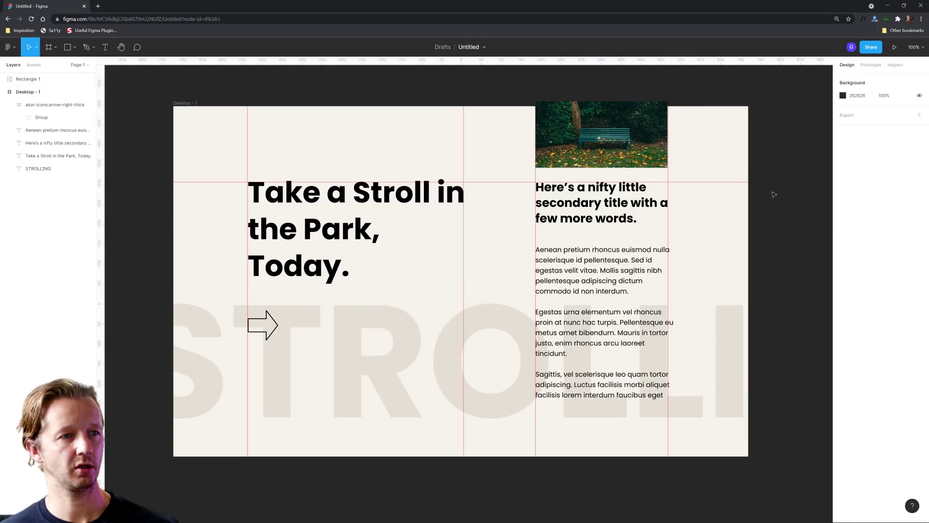
pyautogui.hotkey('shift', 'r')
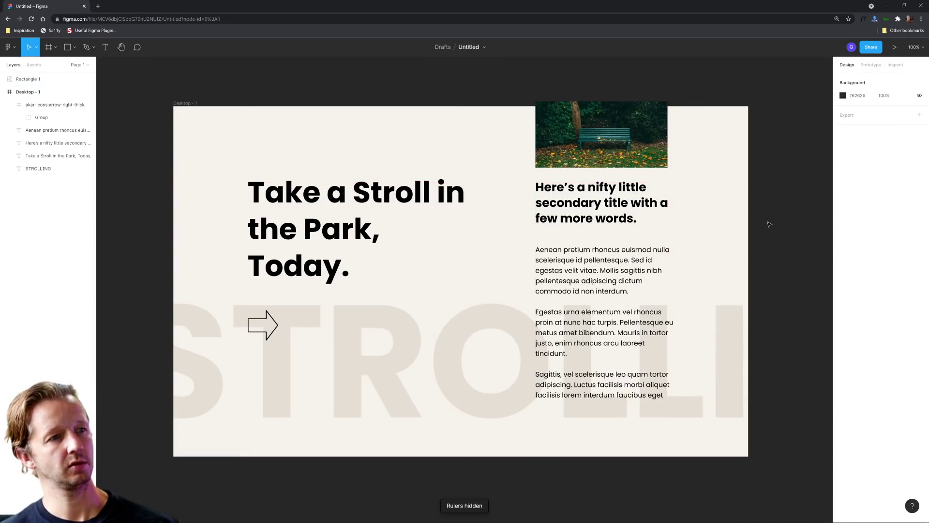
pyautogui.click(631, 224)
pyautogui.keyDown('shift'); pyautogui.click(586, 277); pyautogui.keyUp('shift')
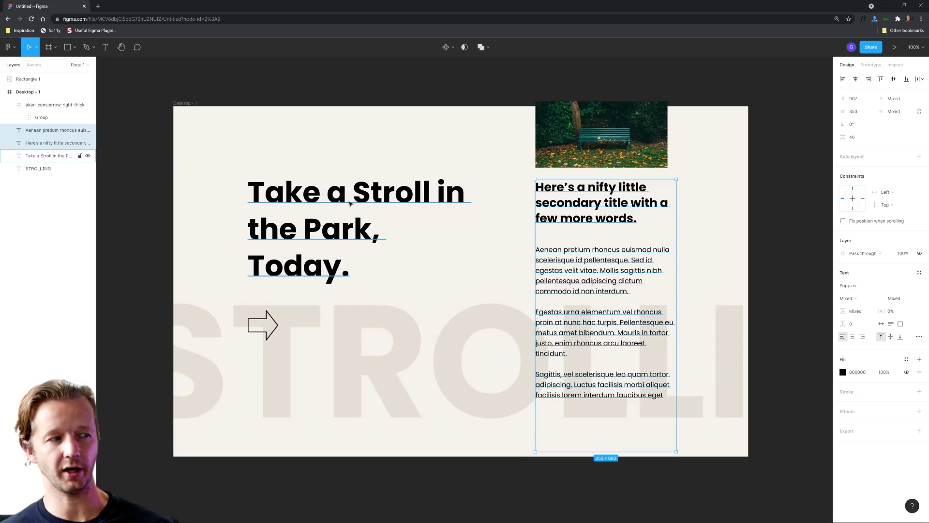
pyautogui.keyDown('shift'); pyautogui.click(311, 229); pyautogui.keyUp('shift')
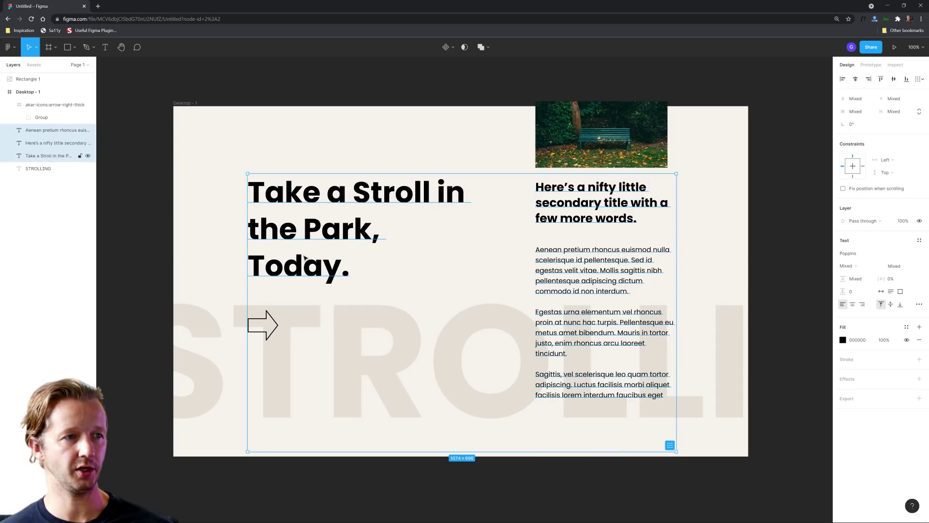
# Move the park bench image up slightly to widen its gap above the secondary title.
pyautogui.click(553, 136)
pyautogui.moveTo(577, 131); pyautogui.dragTo(580, 125)
pyautogui.click(683, 149)
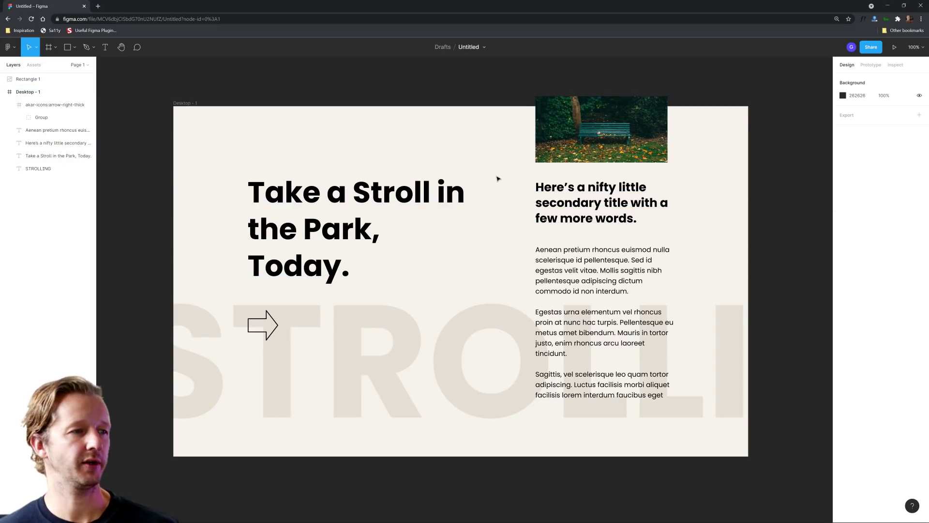
# Lower the "STROLLING" background text's layer opacity to make it fainter behind the content.
pyautogui.scroll(-2, 497, 179)
pyautogui.scroll(-1, 498, 179)
pyautogui.scroll(4, 497, 178)
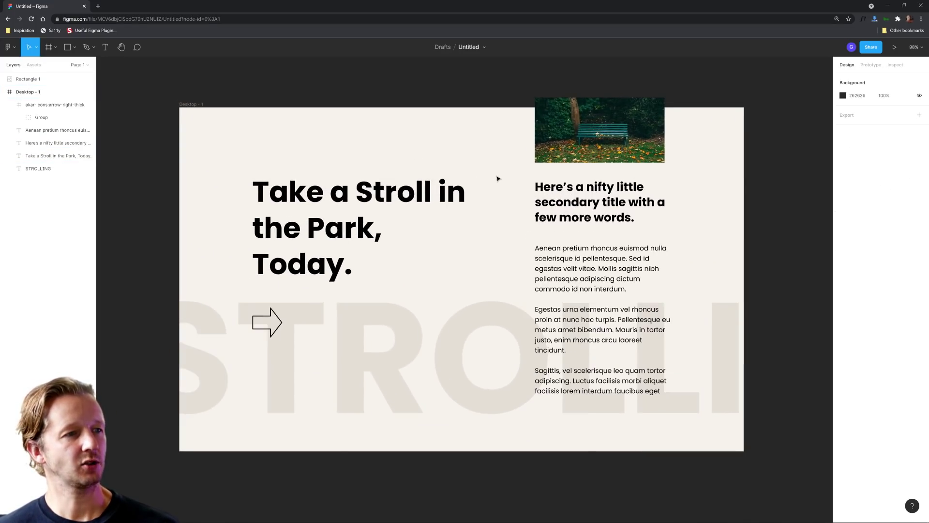
pyautogui.scroll(-1, 497, 179)
pyautogui.moveTo(495, 181); pyautogui.dragTo(462, 184)
pyautogui.click(456, 357)
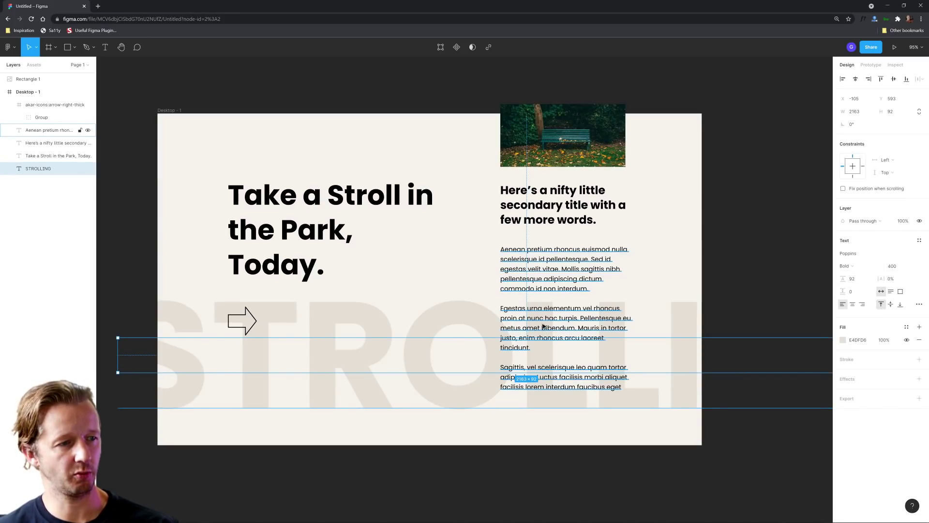
pyautogui.click(906, 224)
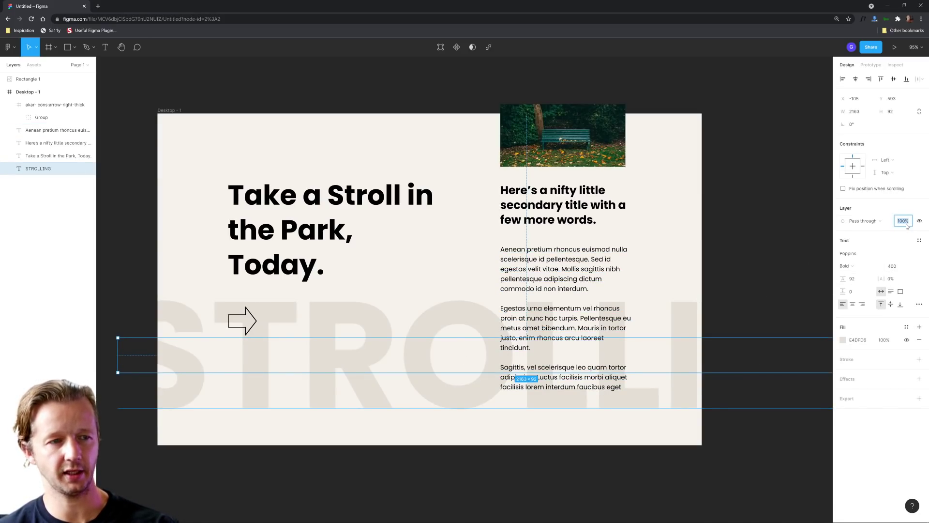
pyautogui.write('86')
pyautogui.press('Return')
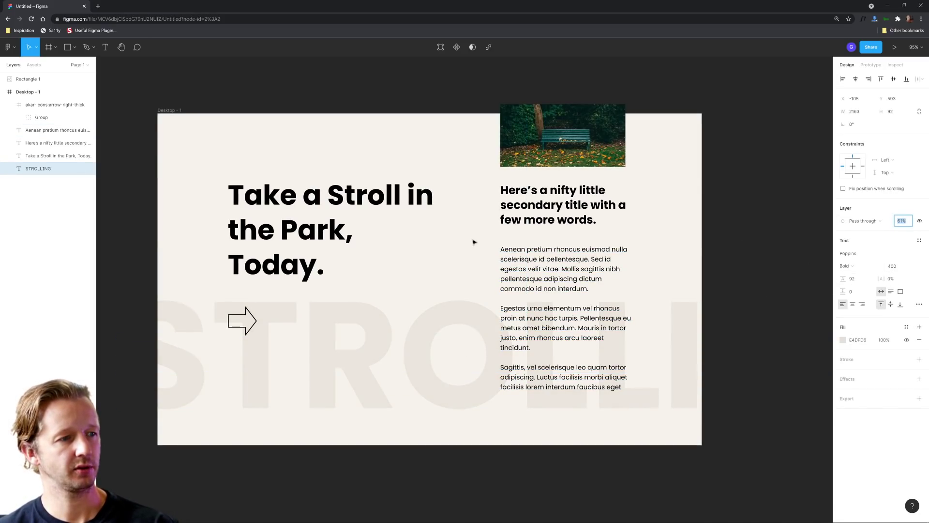
pyautogui.click(474, 242)
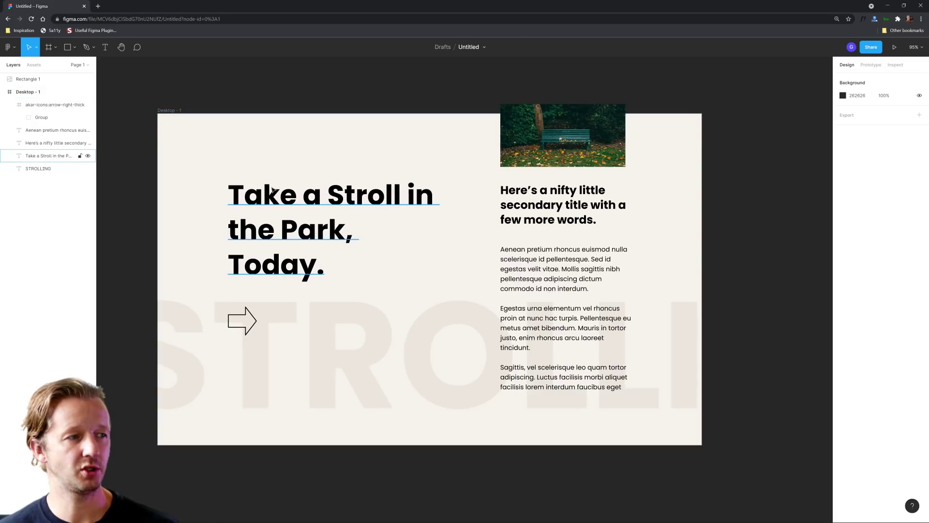
# Add a second Desktop preset frame, 1440 × 1024, on the empty canvas to the right of the finished layout.
pyautogui.keyDown('ctrl'); pyautogui.scroll(-5, 457, 261); pyautogui.keyUp('ctrl')
pyautogui.keyDown('ctrl'); pyautogui.scroll(-3, 575, 270); pyautogui.keyUp('ctrl')
pyautogui.moveTo(697, 265); pyautogui.dragTo(440, 280)
pyautogui.click(49, 47)
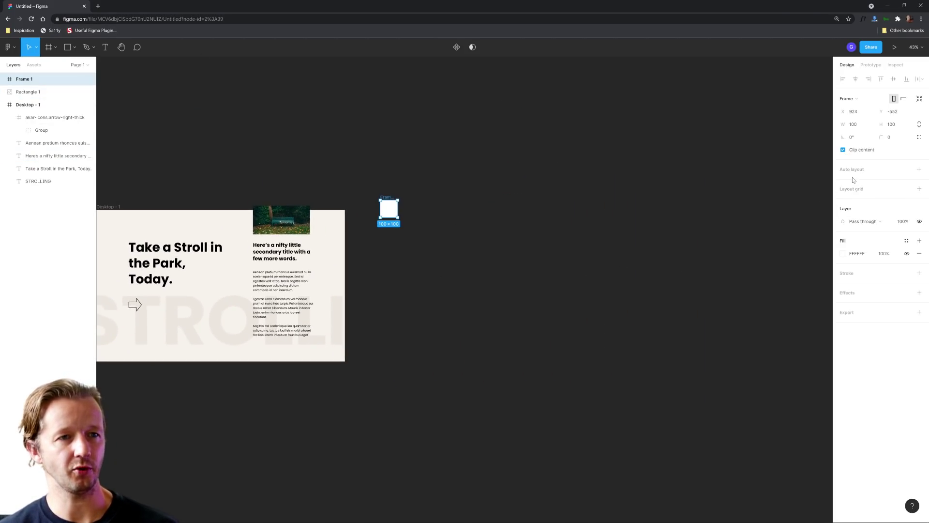
pyautogui.hotkey('ctrl', 'z')
pyautogui.press('f')
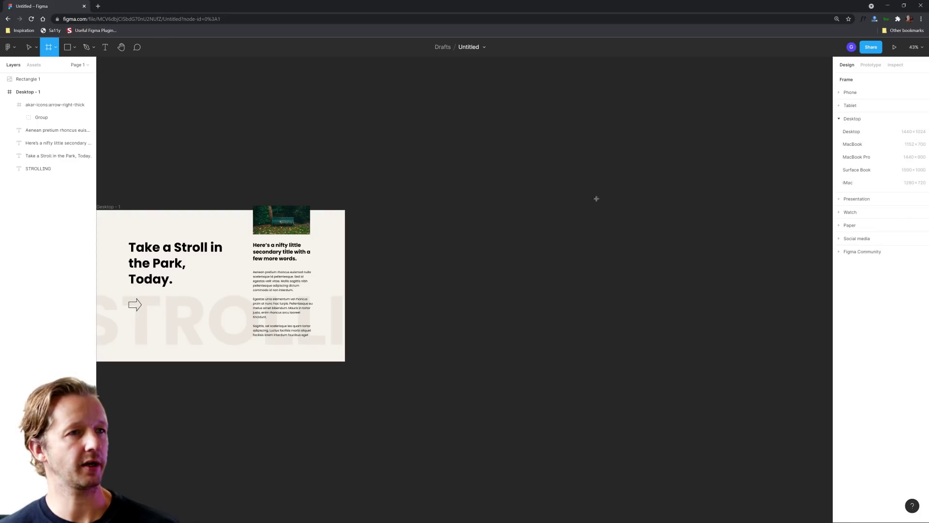
pyautogui.click(851, 132)
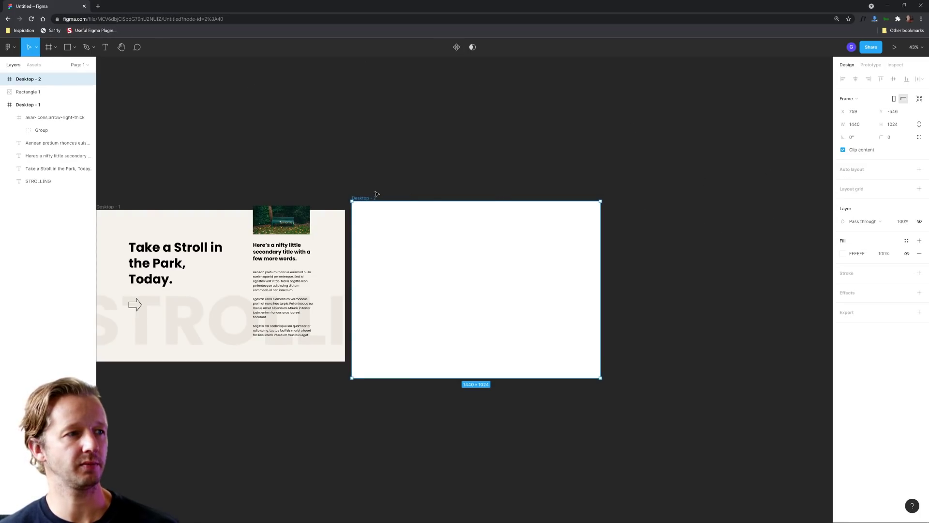
# Delete the blank second frame and place a duplicate of the Desktop - 1 frame to the right of the original.
pyautogui.press('Delete')
pyautogui.hscroll(-3, 270, 194)
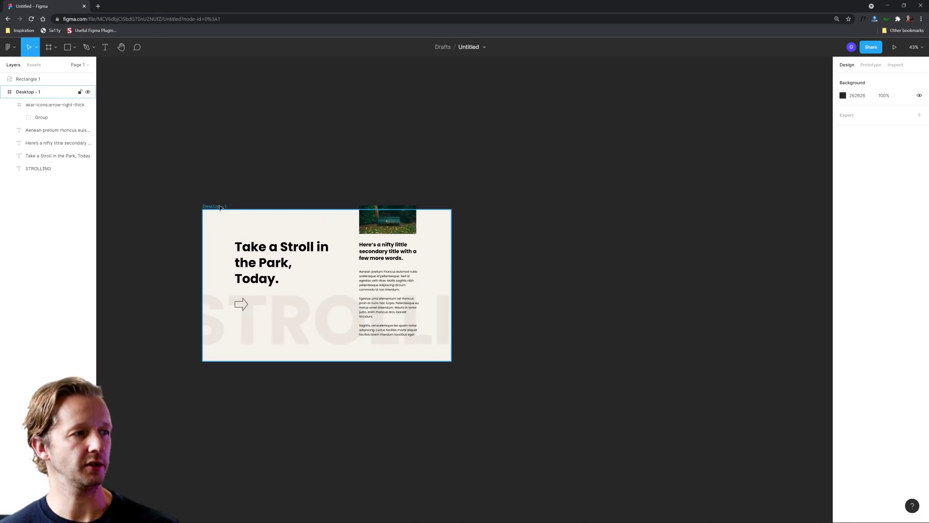
pyautogui.moveTo(221, 207); pyautogui.dragTo(542, 216)
pyautogui.click(665, 168)
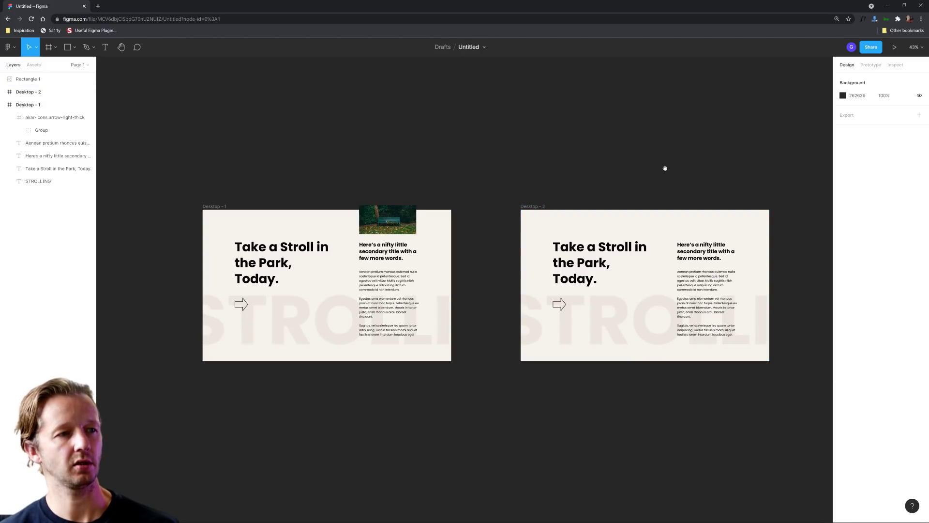
# Remove all text and the arrow from the duplicated Desktop - 2 frame, keeping only its empty background.
pyautogui.hscroll(3, 408, 291)
pyautogui.scroll(3, 406, 290)
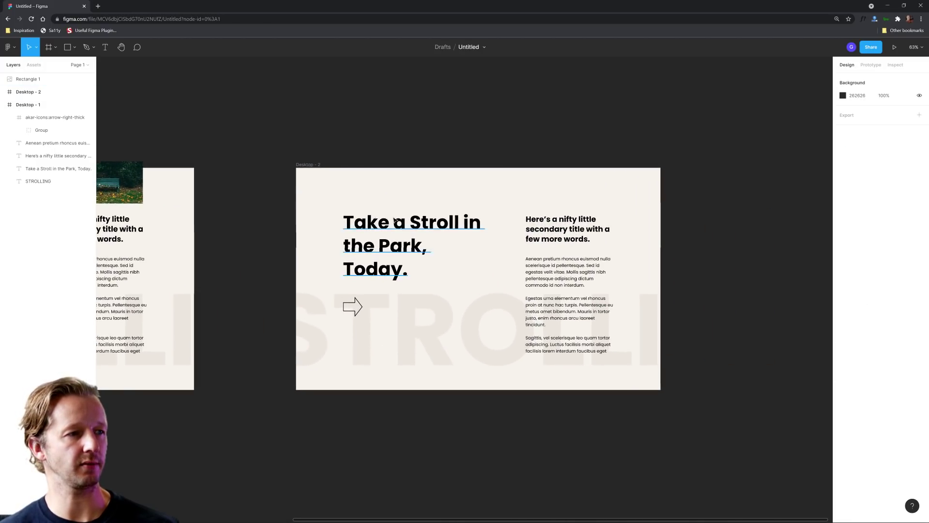
pyautogui.moveTo(304, 203); pyautogui.dragTo(697, 409)
pyautogui.press('Delete')
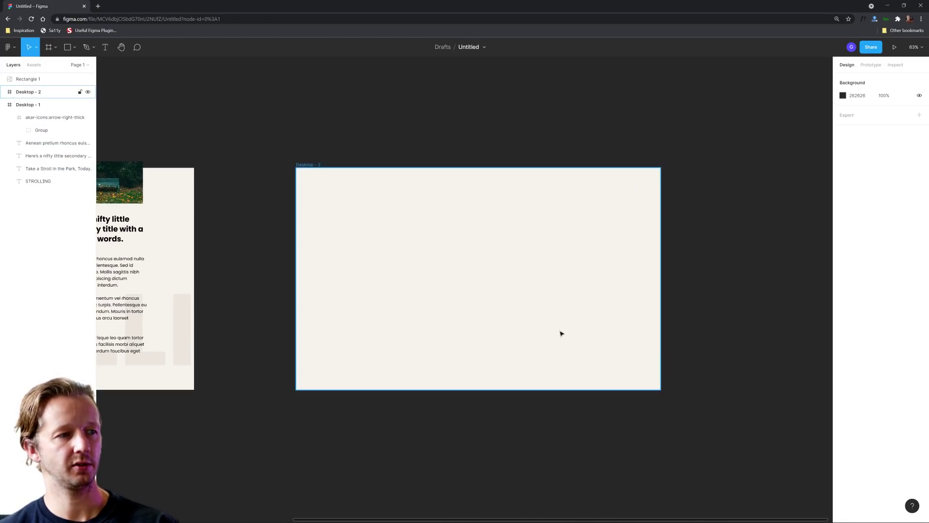
# Change the Desktop - 2 frame's fill to the muted blue-grey 98AAB7.
pyautogui.click(561, 333)
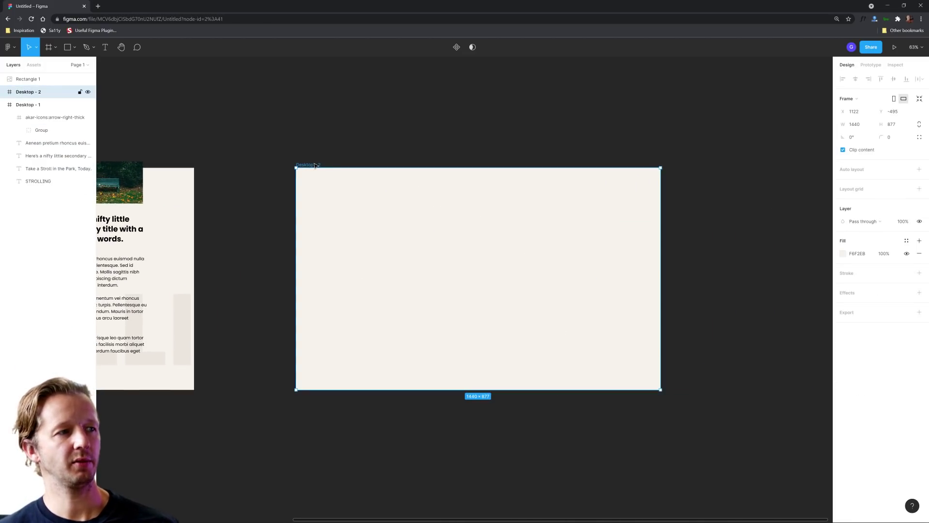
pyautogui.click(845, 254)
pyautogui.click(798, 370)
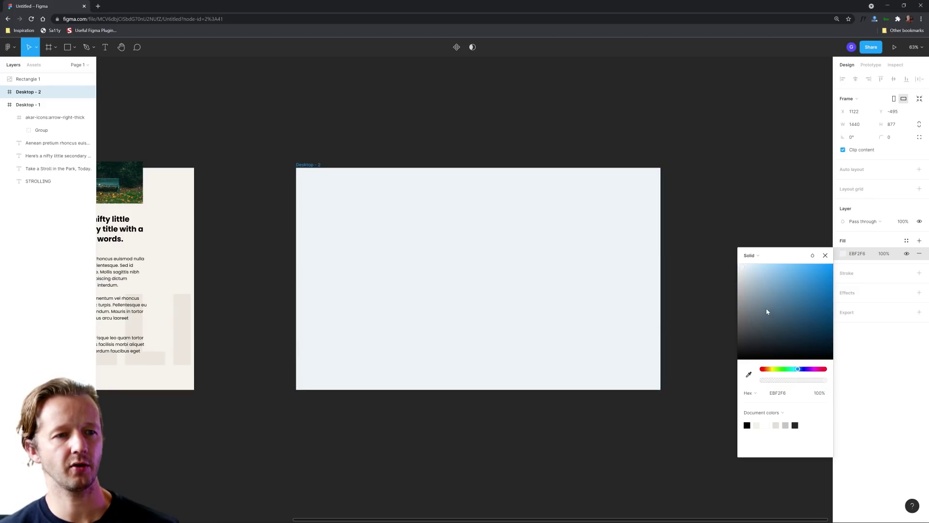
pyautogui.click(756, 292)
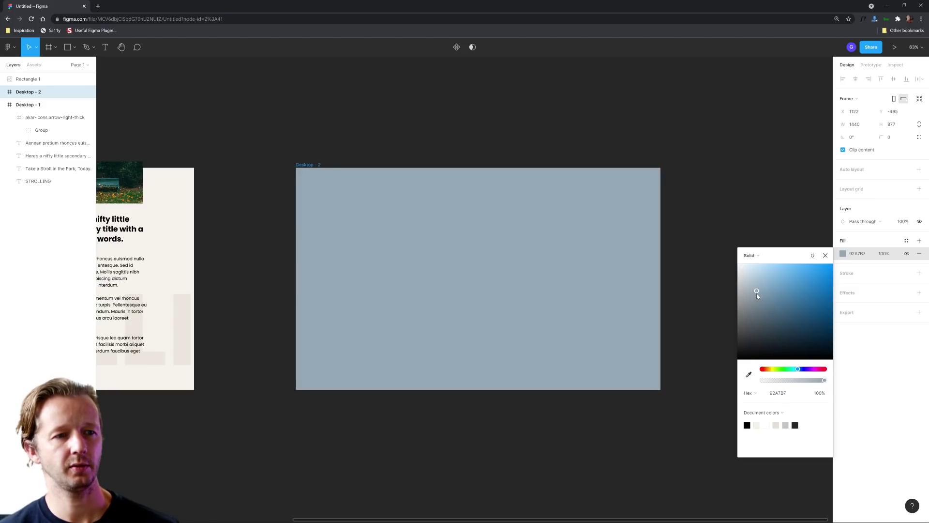
pyautogui.click(732, 172)
# Add the text "A FANCY TYPE OF LAYOUT" to the upper half of the blue-grey frame.
pyautogui.scroll(5, 529, 216)
pyautogui.moveTo(529, 237); pyautogui.dragTo(512, 195)
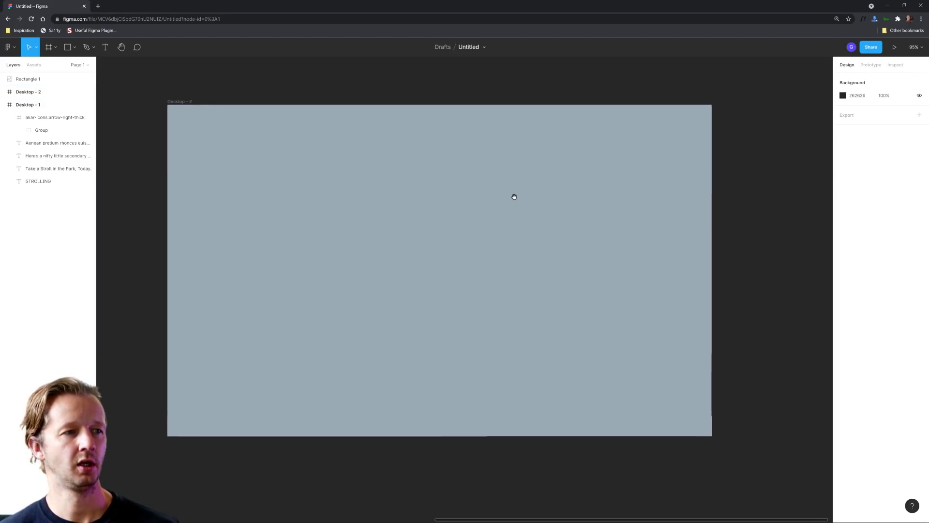
pyautogui.click(260, 186)
pyautogui.click(105, 47)
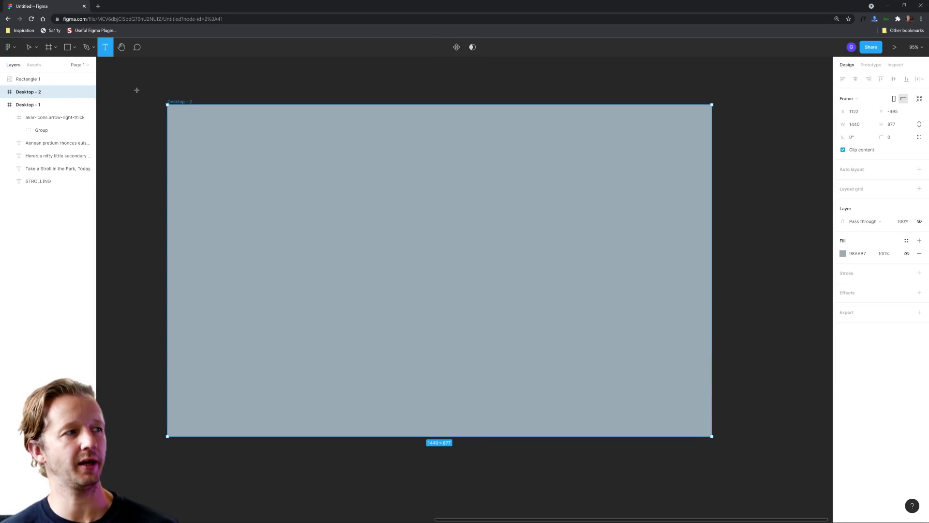
pyautogui.click(260, 203)
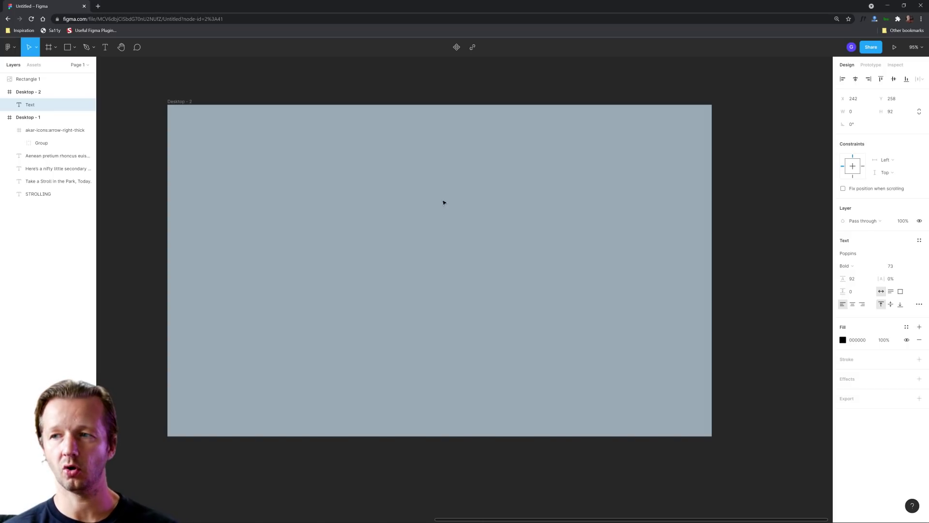
pyautogui.write('A FANCY TYP')
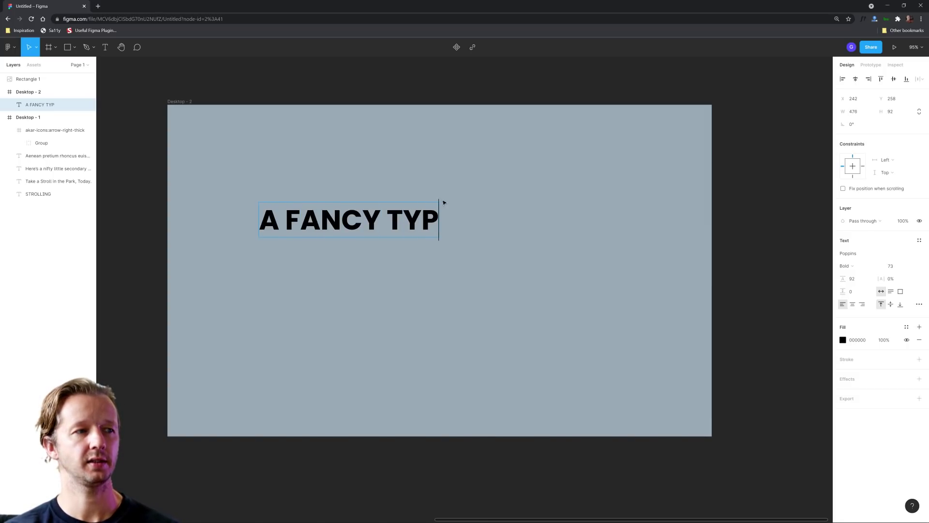
pyautogui.write('E OF LAYOUT')
pyautogui.press('Escape')
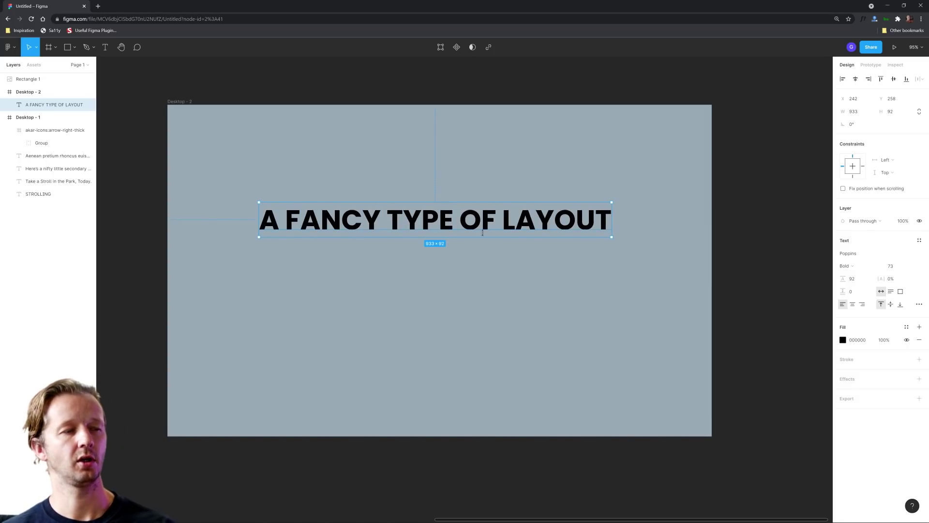
# Change the headline text's fill from the document colors to white, FFFFFF.
pyautogui.click(842, 341)
pyautogui.click(756, 484)
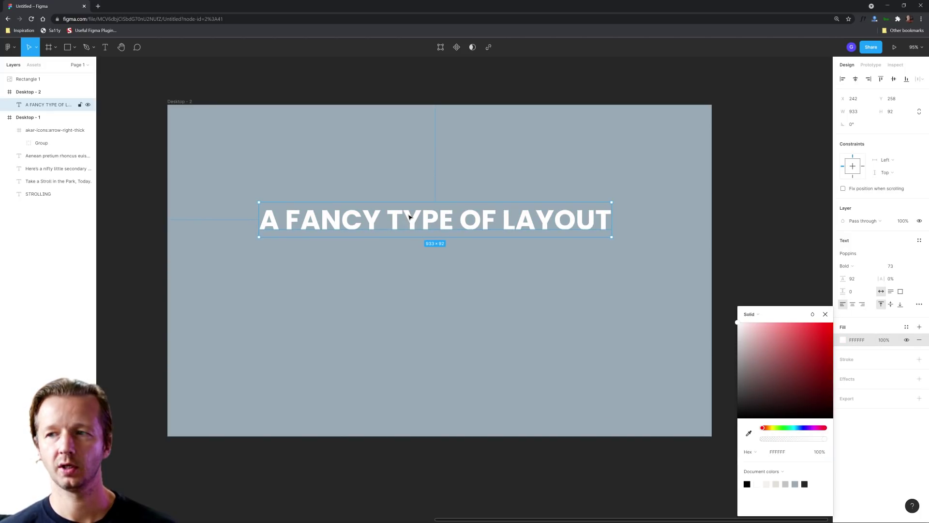
pyautogui.click(336, 155)
pyautogui.click(186, 102)
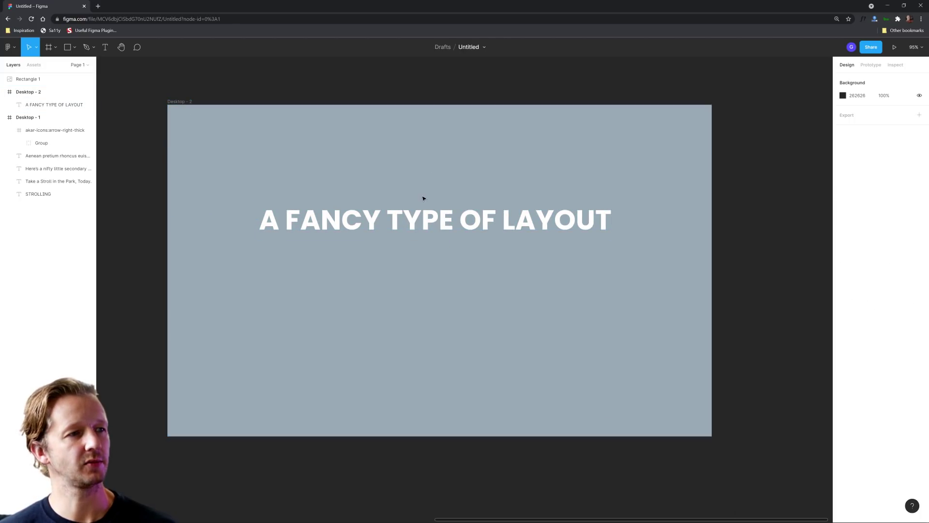
# Set the headline's font to Playfair Display in the Regular style.
pyautogui.click(424, 217)
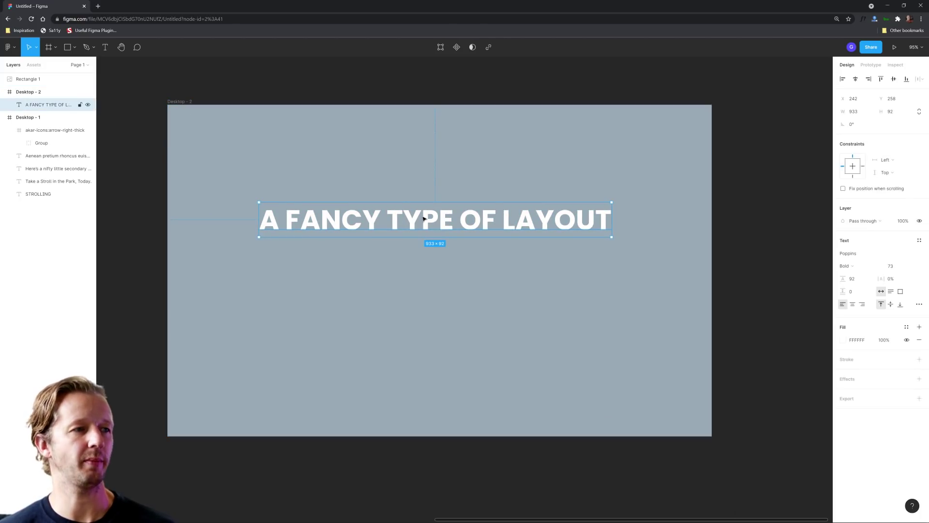
pyautogui.click(862, 253)
pyautogui.write('yfair Display')
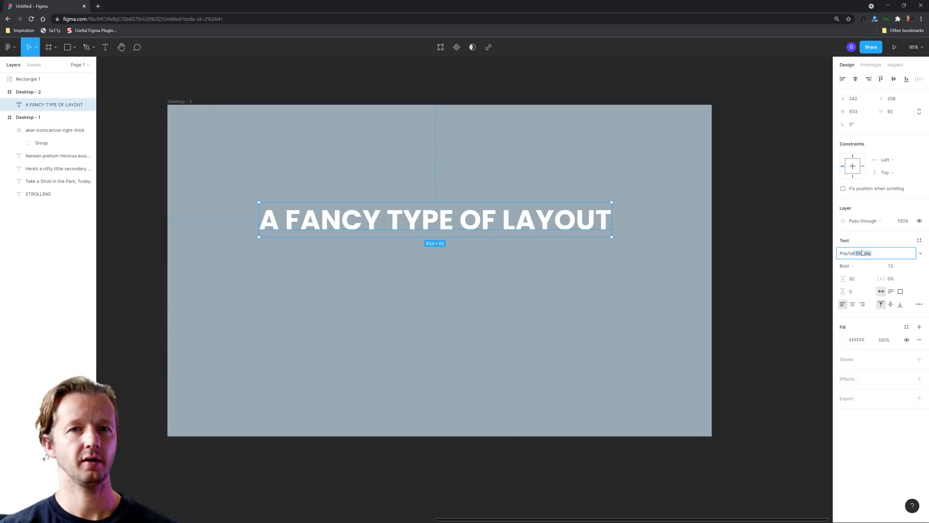
pyautogui.press('Return')
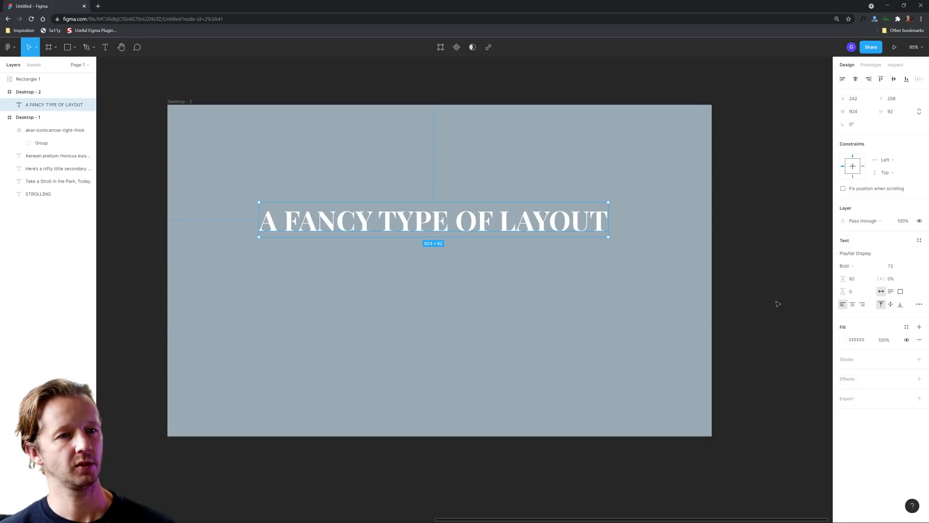
pyautogui.click(876, 266)
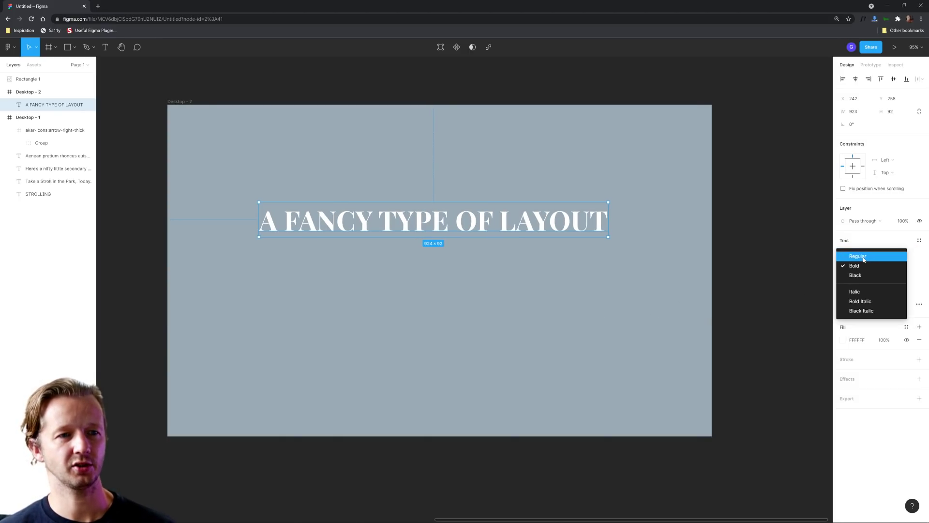
pyautogui.click(873, 253)
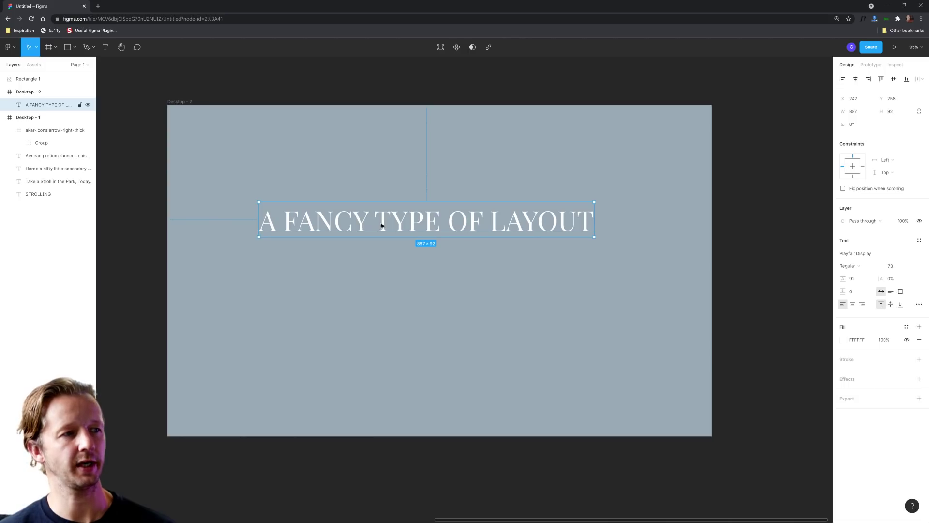
# Wrap the headline onto three lines at font size 120, with its text box about 511 wide.
pyautogui.moveTo(594, 226); pyautogui.dragTo(381, 247)
pyautogui.press('Escape')
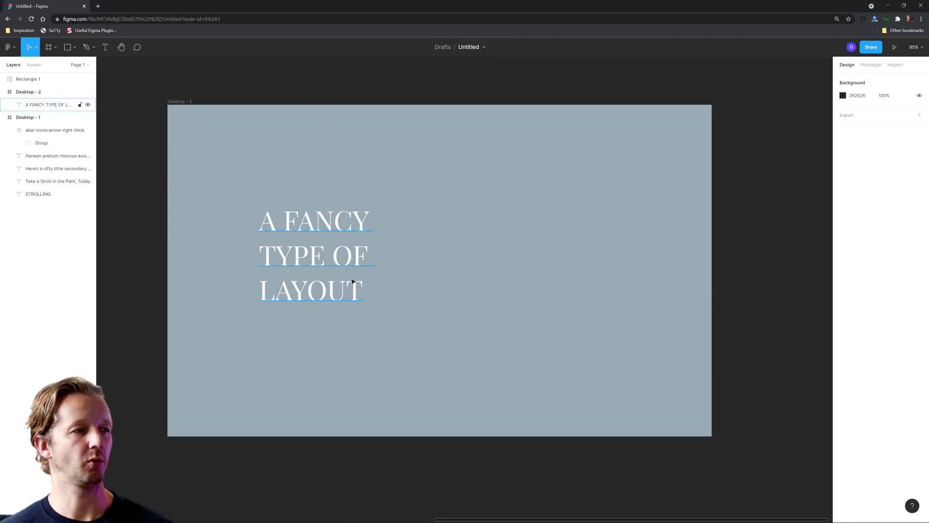
pyautogui.click(352, 282)
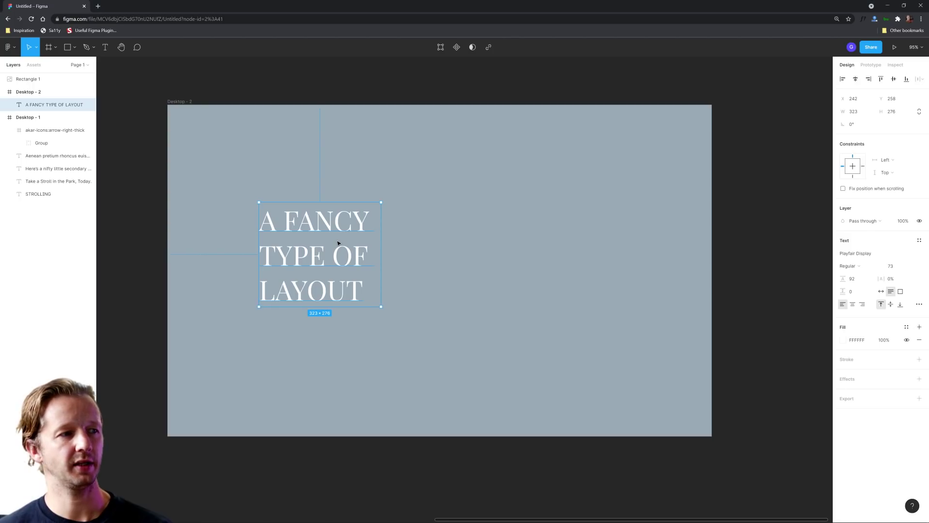
pyautogui.click(895, 266)
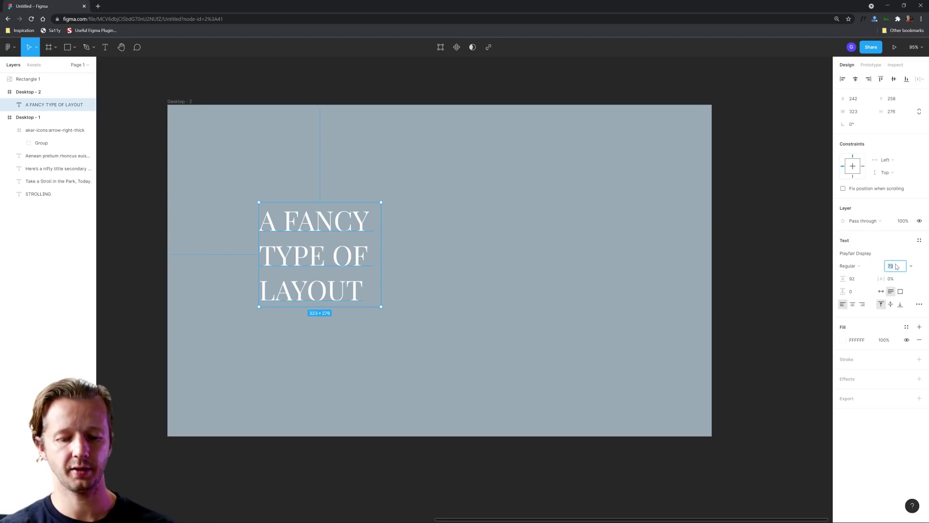
pyautogui.write('120')
pyautogui.press('Return')
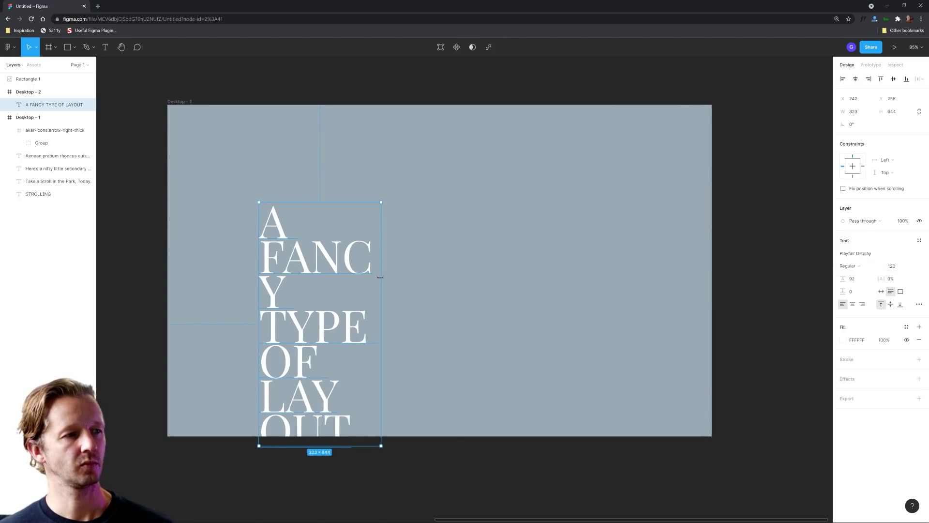
pyautogui.moveTo(380, 277); pyautogui.dragTo(452, 277)
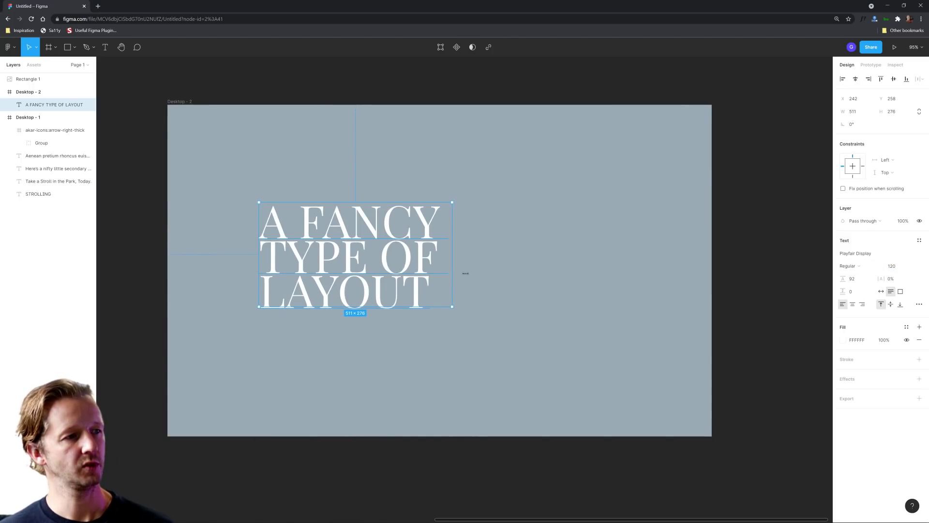
# Increase the headline's line height to 165 and move it up and left to about X 187, Y 177.
pyautogui.click(857, 279)
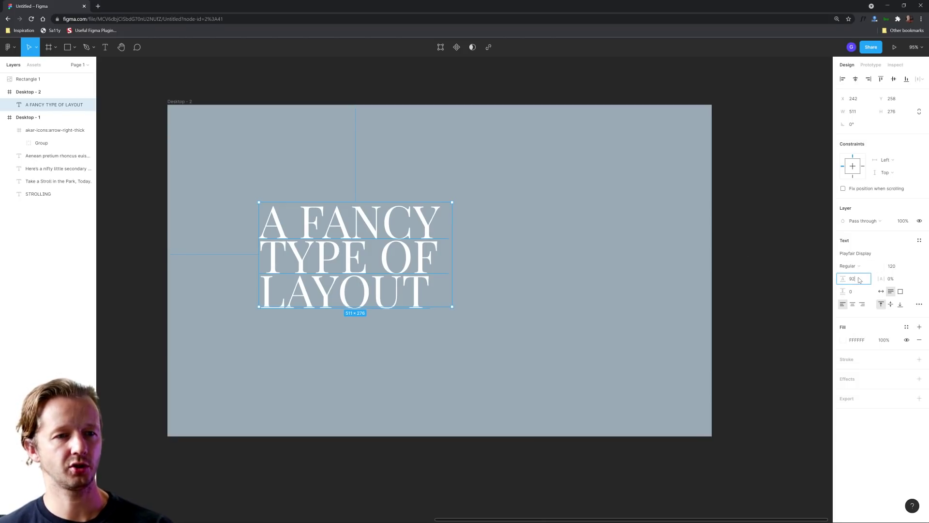
pyautogui.press('Up')
pyautogui.press('Up')
pyautogui.press('Up')
pyautogui.press('Up')
pyautogui.press('Up')
pyautogui.press('Up')
pyautogui.press('Up')
pyautogui.press('Up')
pyautogui.press('Up')
pyautogui.press('Up')
pyautogui.press('Up')
pyautogui.press('Up')
pyautogui.press('Up')
pyautogui.press('Up')
pyautogui.press('Up')
pyautogui.press('Up')
pyautogui.press('Up')
pyautogui.press('Up')
pyautogui.press('Up')
pyautogui.press('Up')
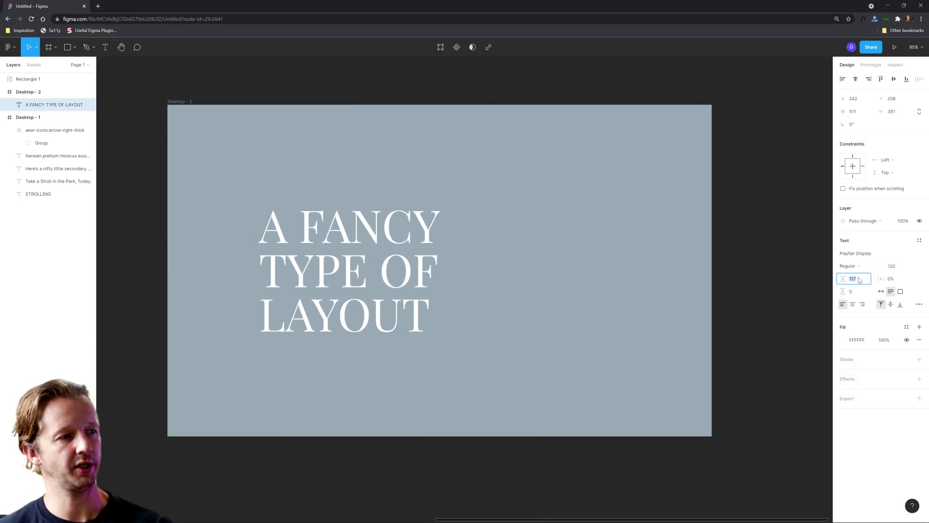
pyautogui.press('Up')
pyautogui.press('Up')
pyautogui.press('Up')
pyautogui.press('Up')
pyautogui.press('Up')
pyautogui.press('Up')
pyautogui.press('Up')
pyautogui.press('Up')
pyautogui.press('Up')
pyautogui.press('Up')
pyautogui.press('Up')
pyautogui.press('Up')
pyautogui.press('Up')
pyautogui.press('Up')
pyautogui.press('Up')
pyautogui.press('Up')
pyautogui.press('Up')
pyautogui.press('Up')
pyautogui.press('Up')
pyautogui.press('Up')
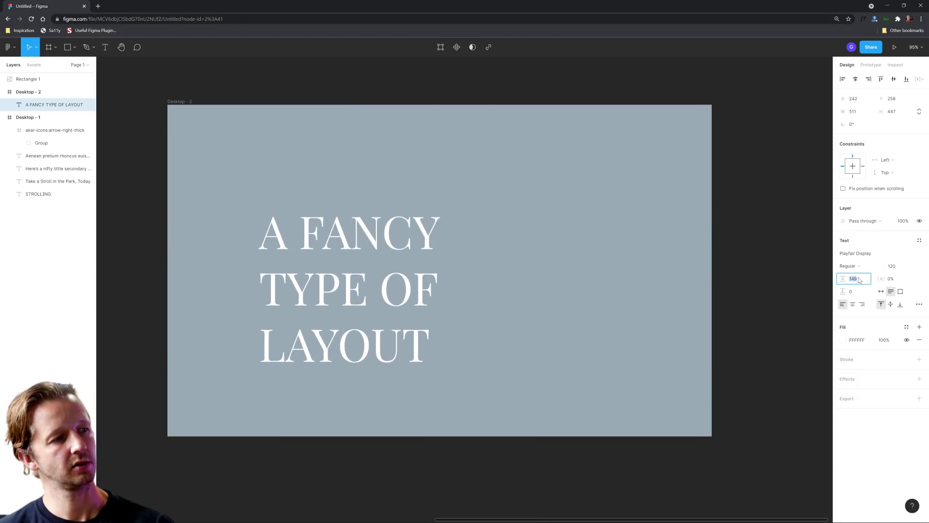
pyautogui.press('Up')
pyautogui.press('Up')
pyautogui.press('Up')
pyautogui.press('Up')
pyautogui.moveTo(394, 297); pyautogui.dragTo(378, 272)
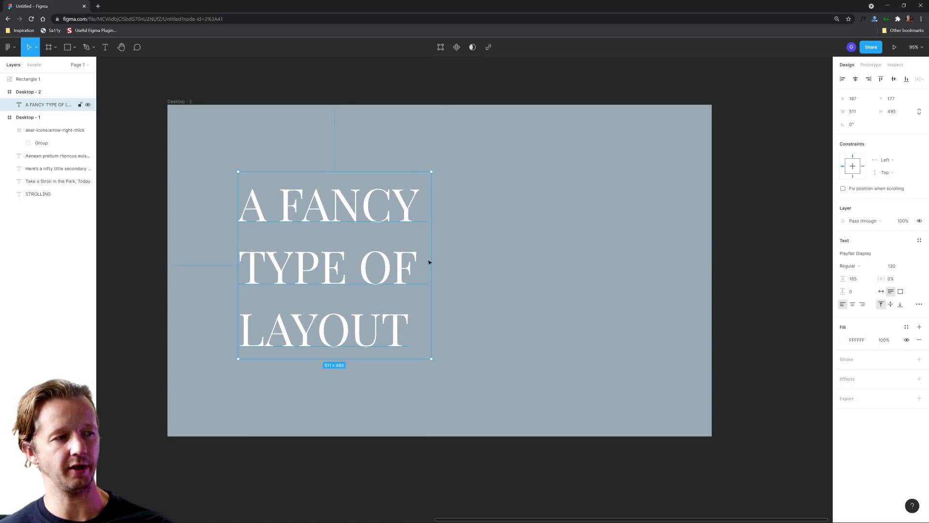
pyautogui.click(516, 252)
# Darken the Desktop - 2 frame's fill to a deeper blue-grey for more contrast with the white headline.
pyautogui.click(179, 101)
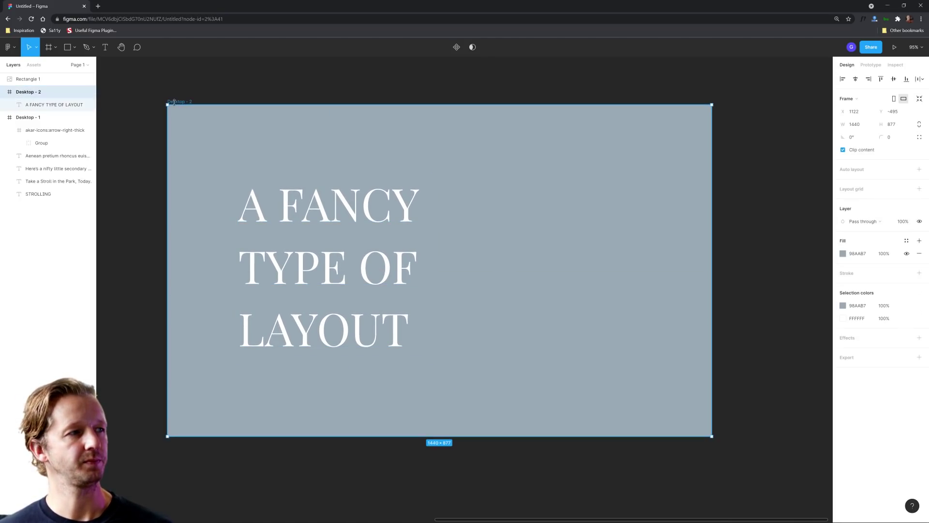
pyautogui.click(843, 253)
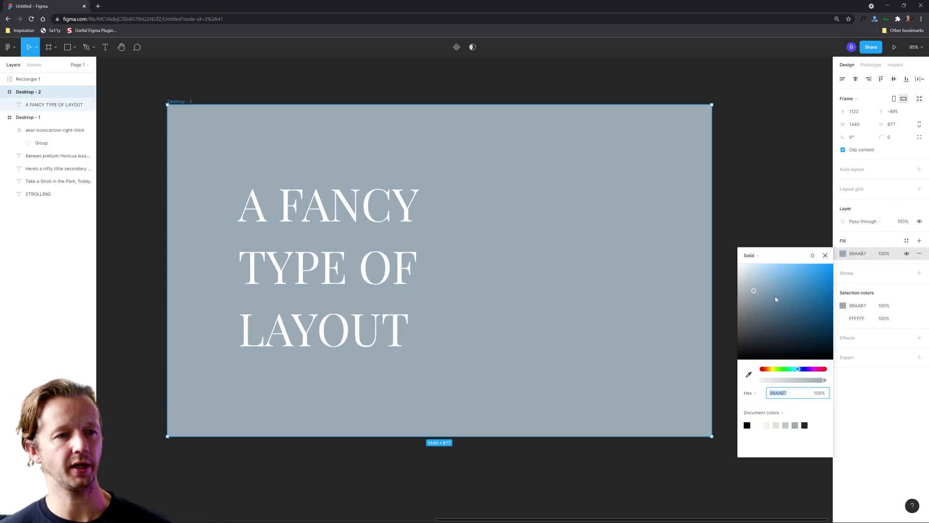
pyautogui.moveTo(758, 308); pyautogui.dragTo(758, 300)
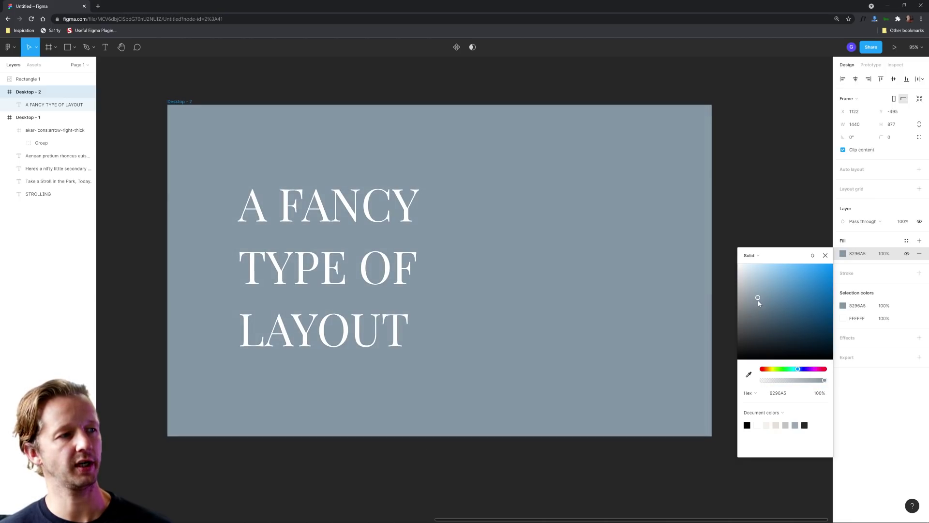
pyautogui.click(538, 178)
# Shift the headline slightly right and up to about X 209, Y 174 within the frame.
pyautogui.click(315, 296)
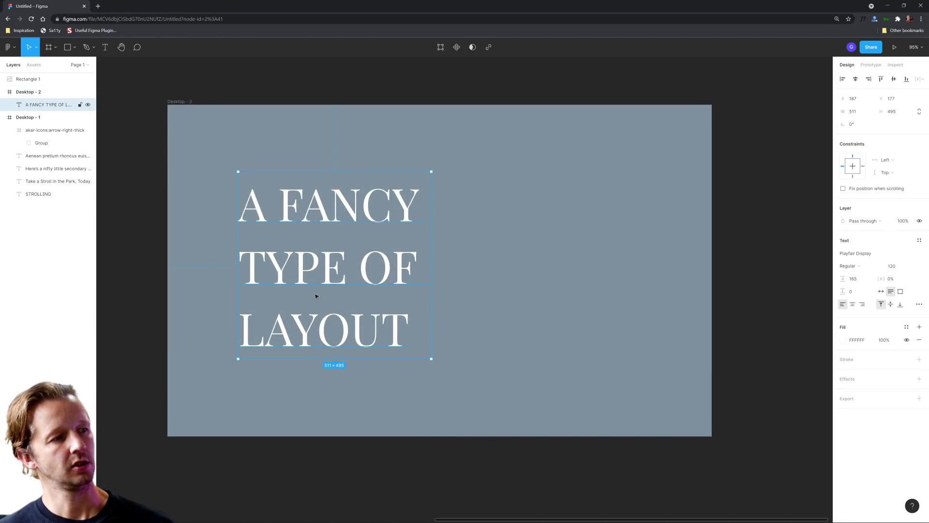
pyautogui.moveTo(315, 296); pyautogui.dragTo(323, 294)
pyautogui.click(529, 290)
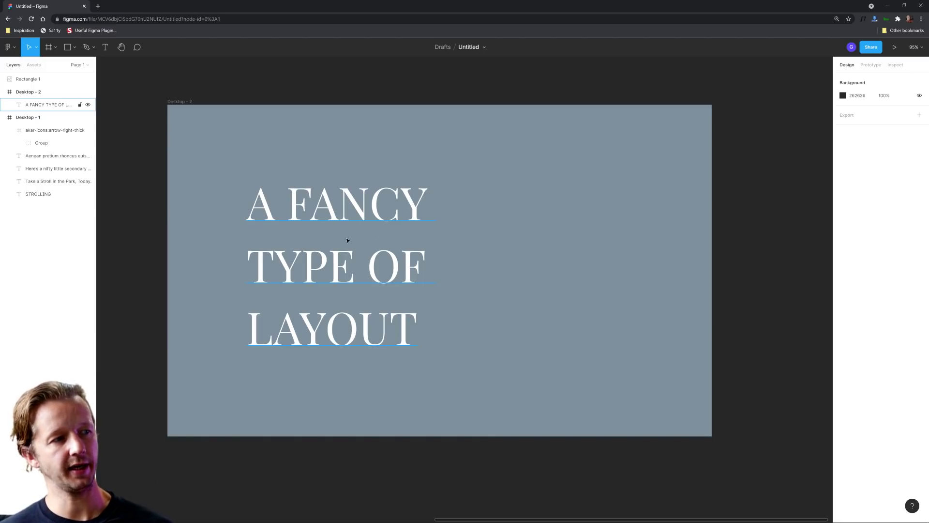
# Duplicate the headline and place the copy beside it in the right half of the frame, at about X 778, Y 231.
pyautogui.click(290, 264)
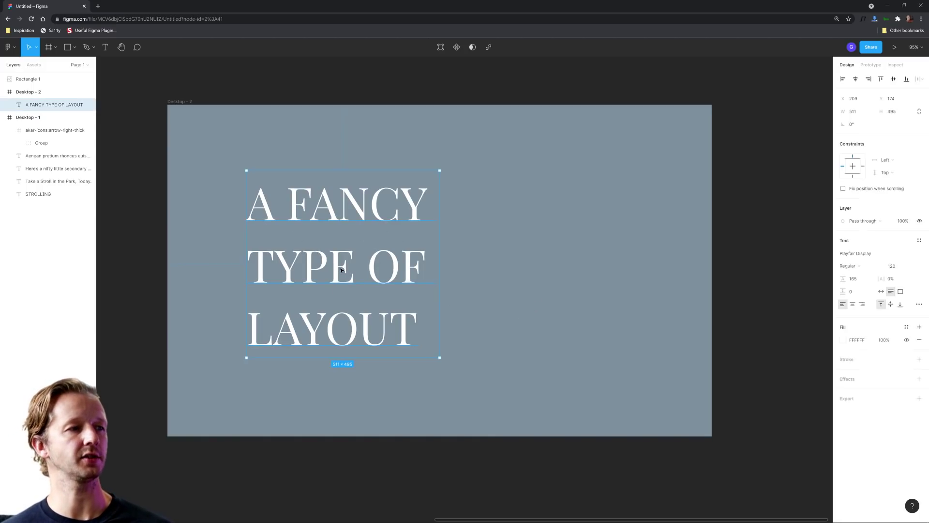
pyautogui.hotkey('ctrl', 'd')
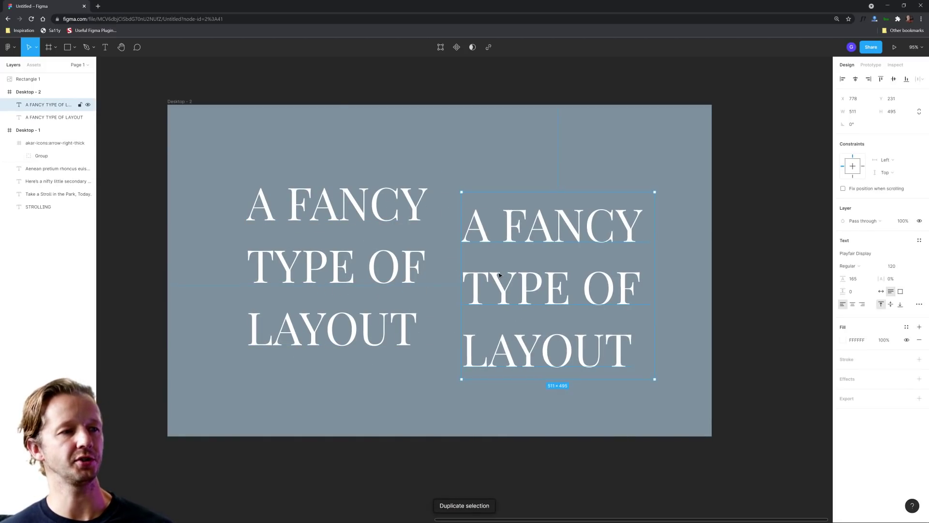
# Replace the headline copy's text with "IT'S TIME TO LEVEL UP".
pyautogui.doubleClick(504, 274)
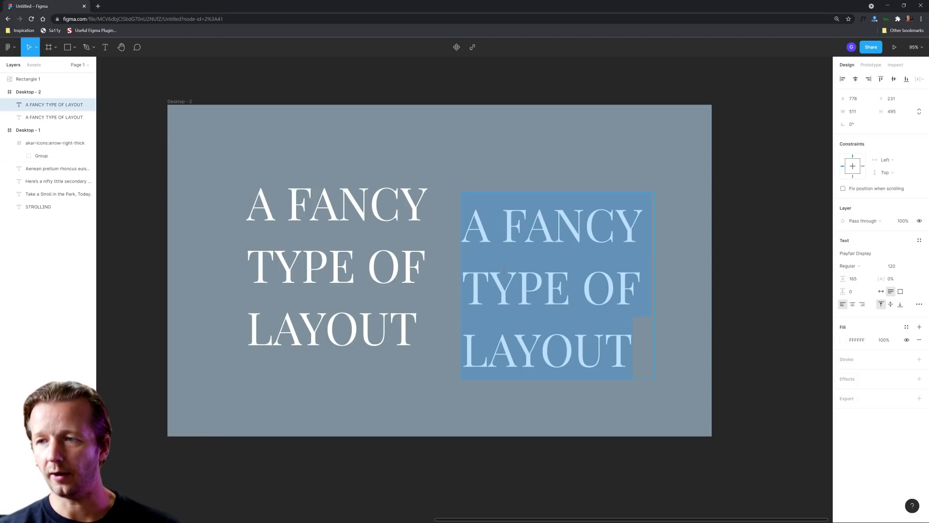
pyautogui.write("IT'S TIME TO LEVEL UP")
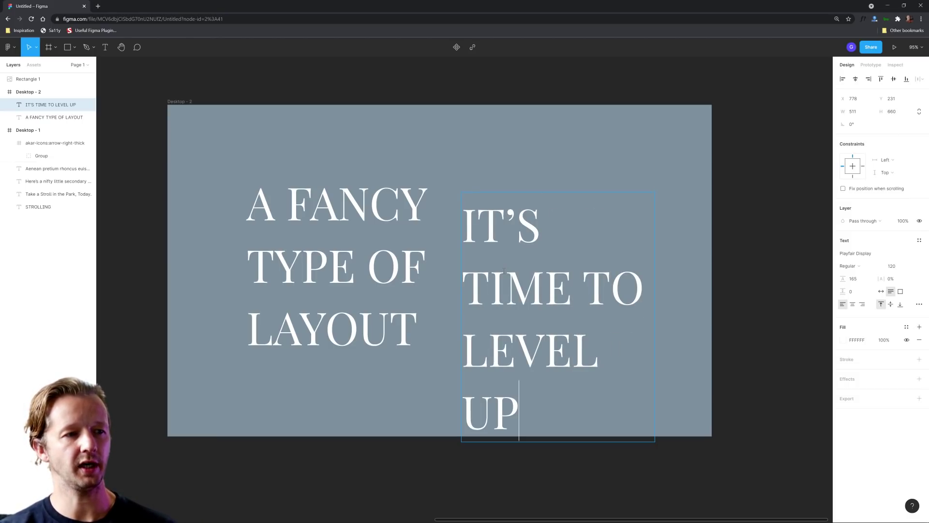
pyautogui.press('Escape')
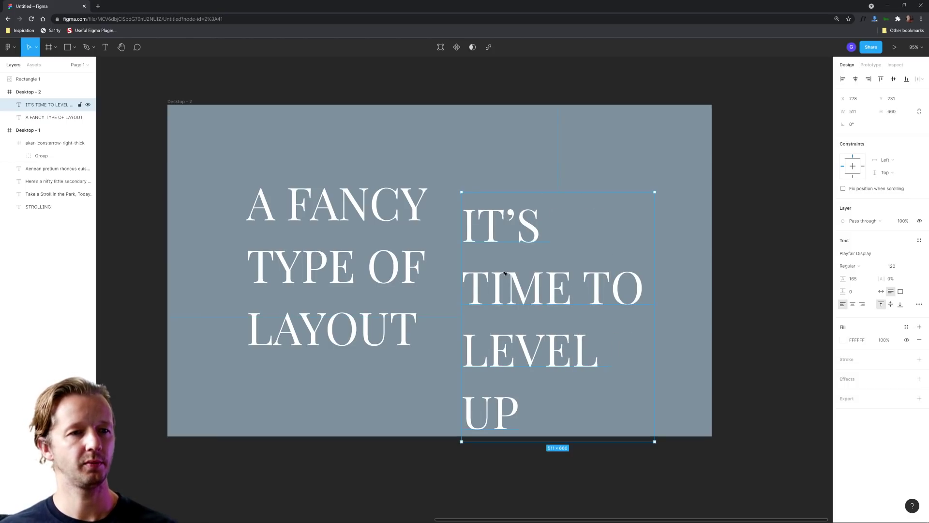
# Set the copied text's font size to 20 and place it between the first two headline lines at X 209, Y 264.
pyautogui.click(893, 265)
pyautogui.write('20')
pyautogui.press('Return')
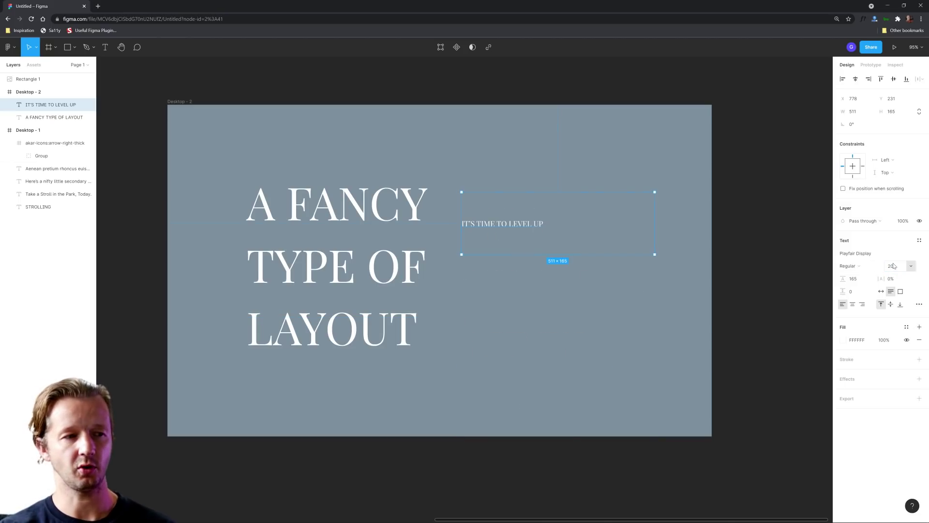
pyautogui.moveTo(488, 221); pyautogui.dragTo(273, 232)
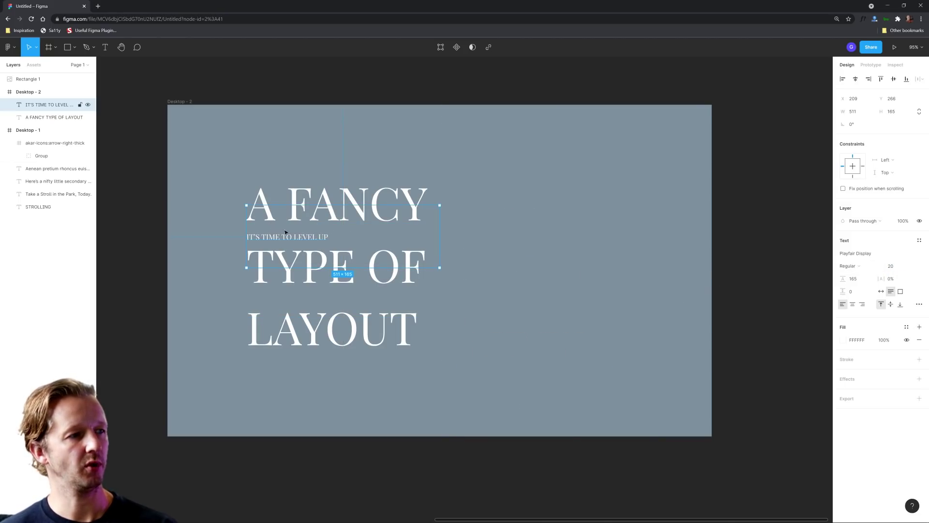
pyautogui.moveTo(400, 235); pyautogui.dragTo(400, 234)
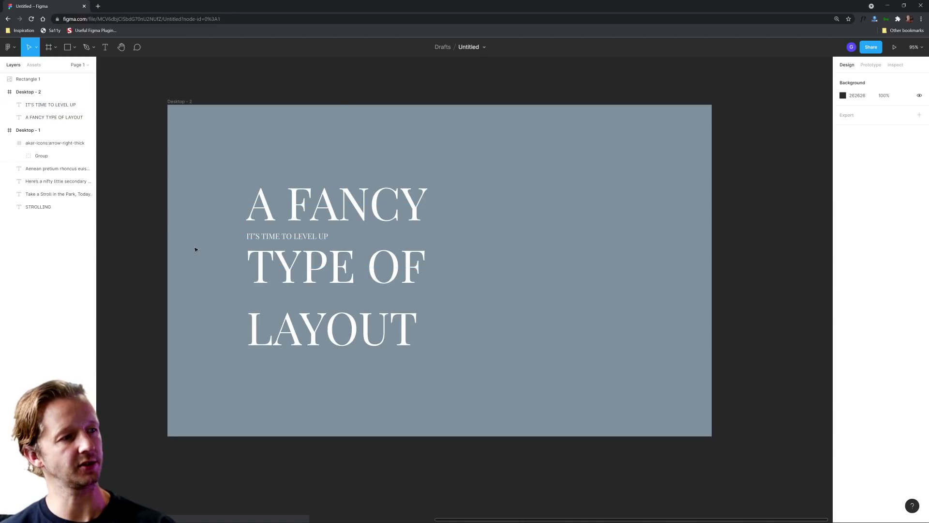
# Duplicate the small line between the second and third headline lines and change the copy's text to "YOUR LAYOUT GAME".
pyautogui.hotkey('ctrl', 'd')
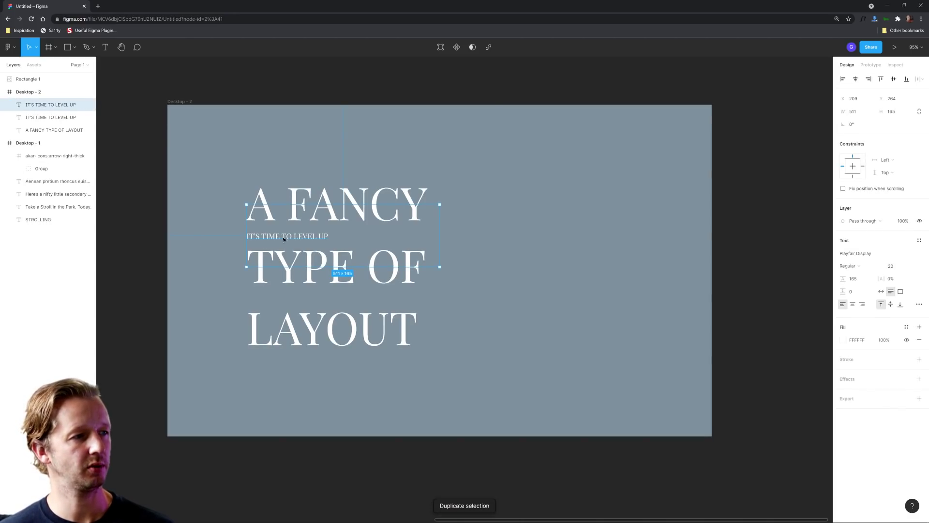
pyautogui.moveTo(286, 238); pyautogui.dragTo(288, 299)
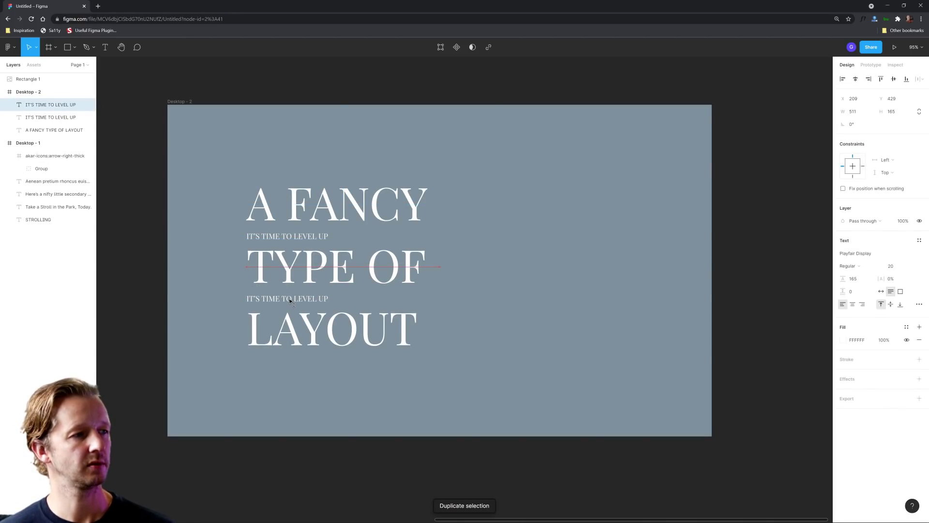
pyautogui.doubleClick(288, 299)
pyautogui.write('YOUR LAYOUT GAME.')
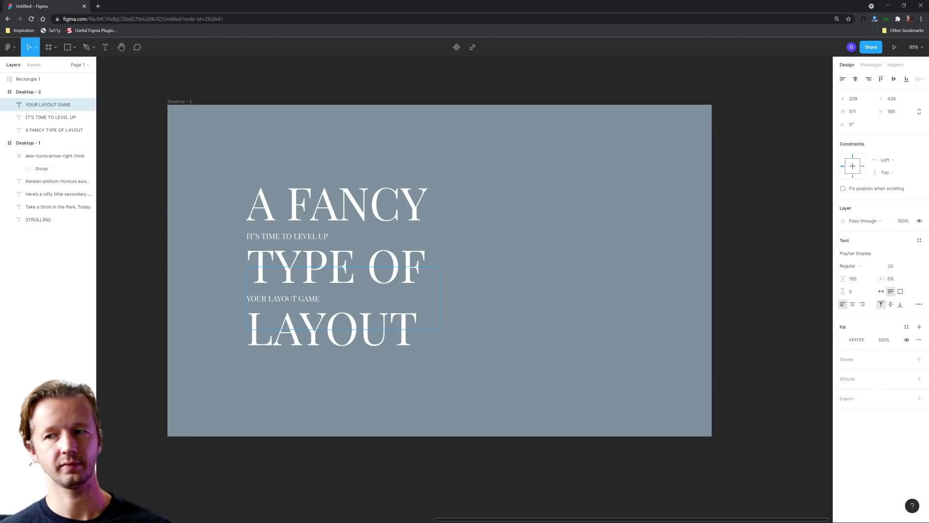
pyautogui.press('Escape')
pyautogui.press('Escape')
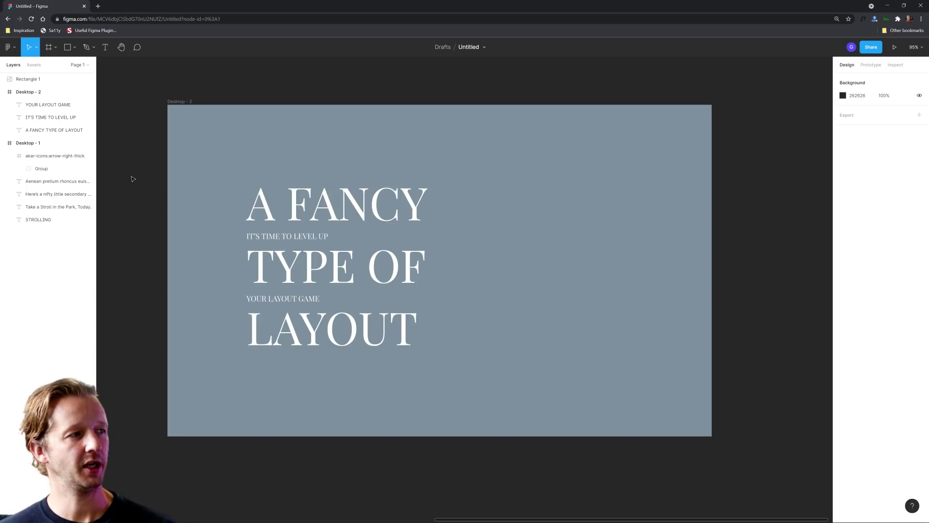
# Show the rulers and align the existing guides with the headline's top, left and right edges.
pyautogui.hotkey('shift', 'r')
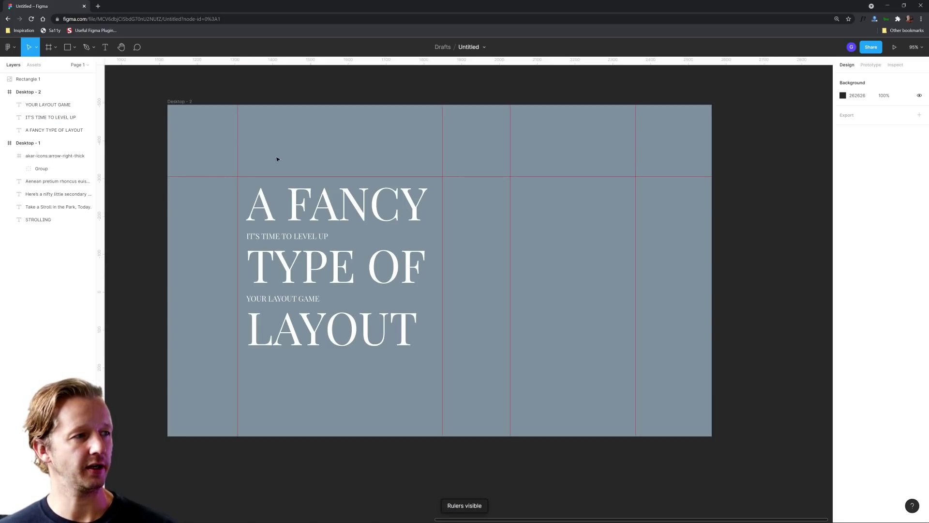
pyautogui.moveTo(249, 177); pyautogui.dragTo(250, 188)
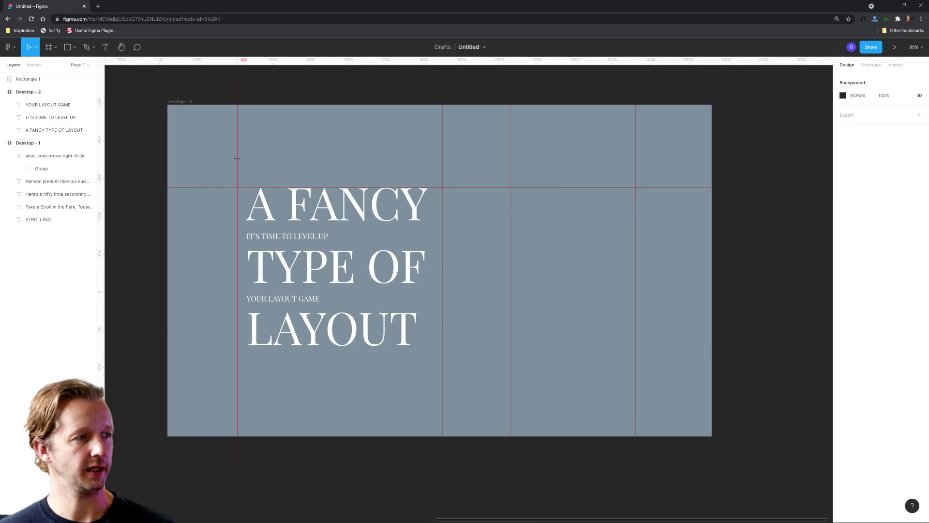
pyautogui.moveTo(237, 156); pyautogui.dragTo(247, 155)
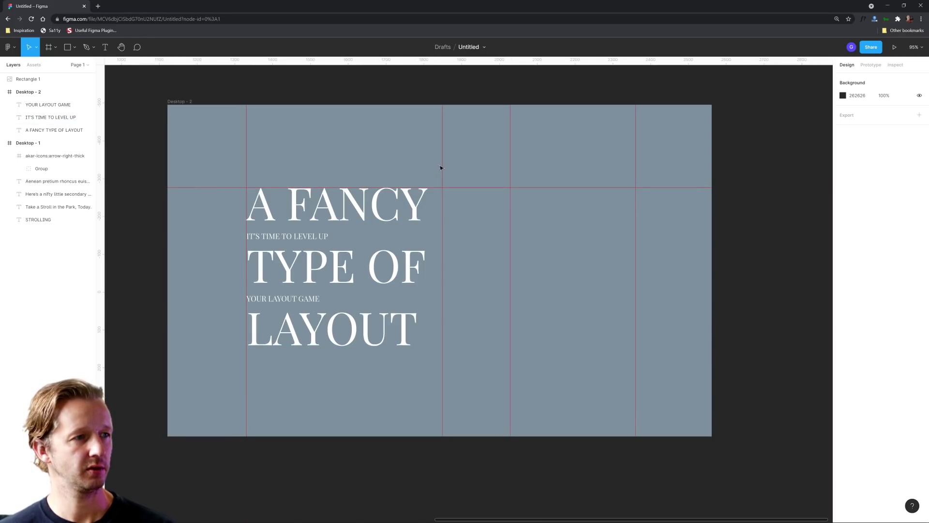
pyautogui.moveTo(438, 164); pyautogui.dragTo(427, 164)
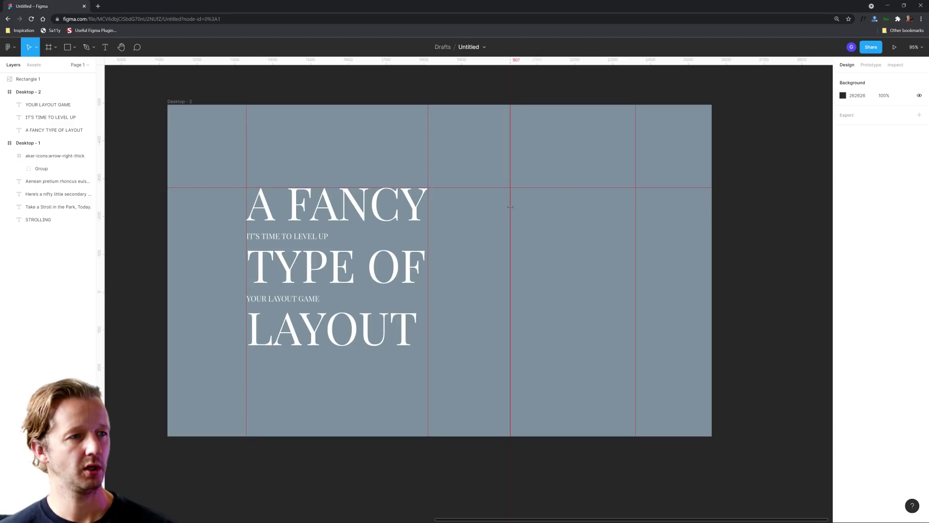
# Remove the two unused vertical guides to the right of the headline and hide the rulers.
pyautogui.moveTo(510, 207); pyautogui.dragTo(96, 215)
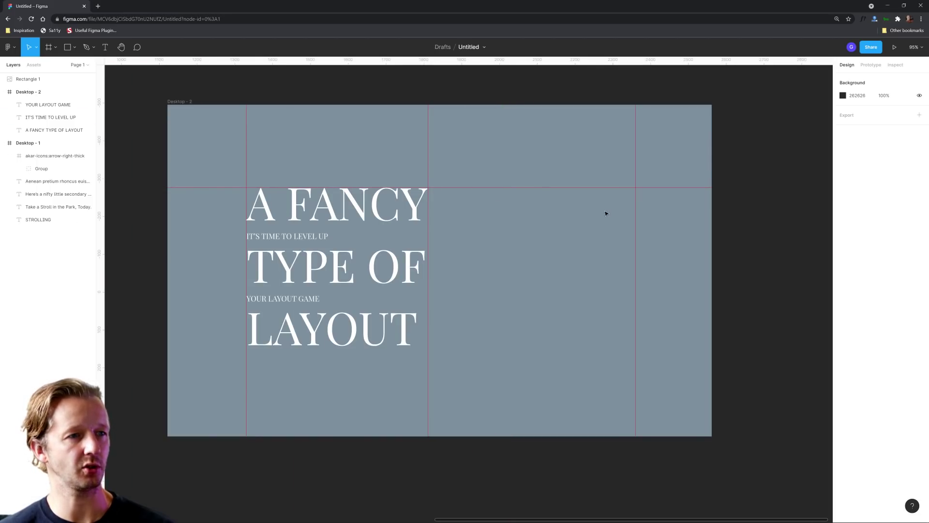
pyautogui.moveTo(635, 207); pyautogui.dragTo(103, 224)
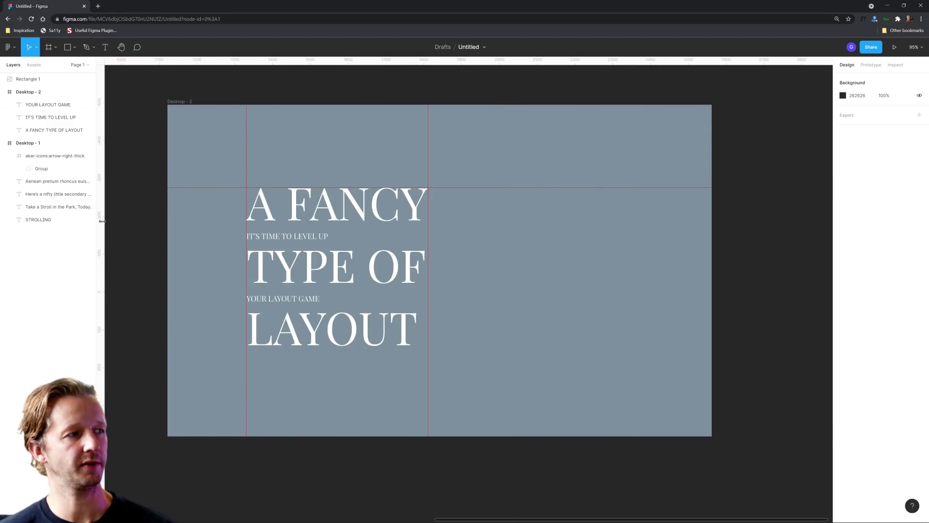
pyautogui.hotkey('shift', 'r')
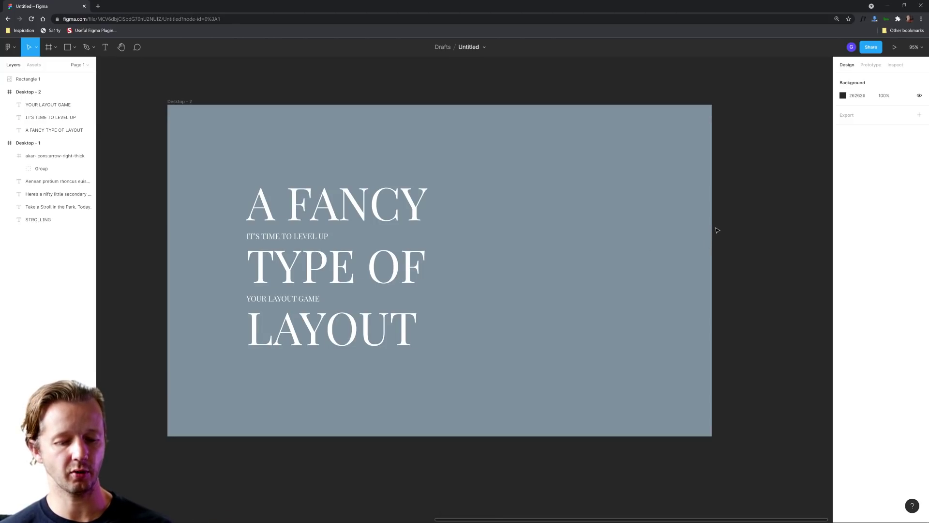
pyautogui.hotkey('shift', 'r')
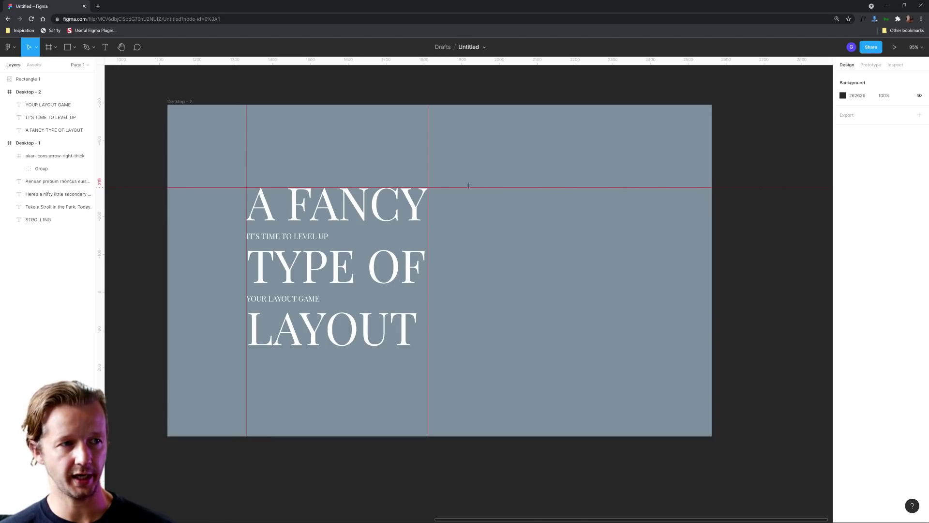
pyautogui.hotkey('shift', 'r')
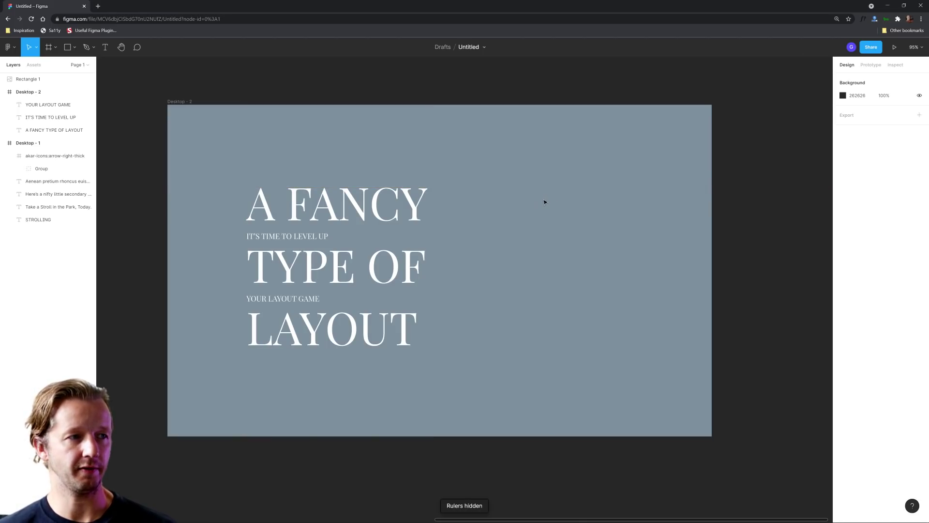
# Draw a white (fff) horizontal line about 659 px long, level with the headline's top, from about X 781 to the frame's right edge.
pyautogui.click(75, 47)
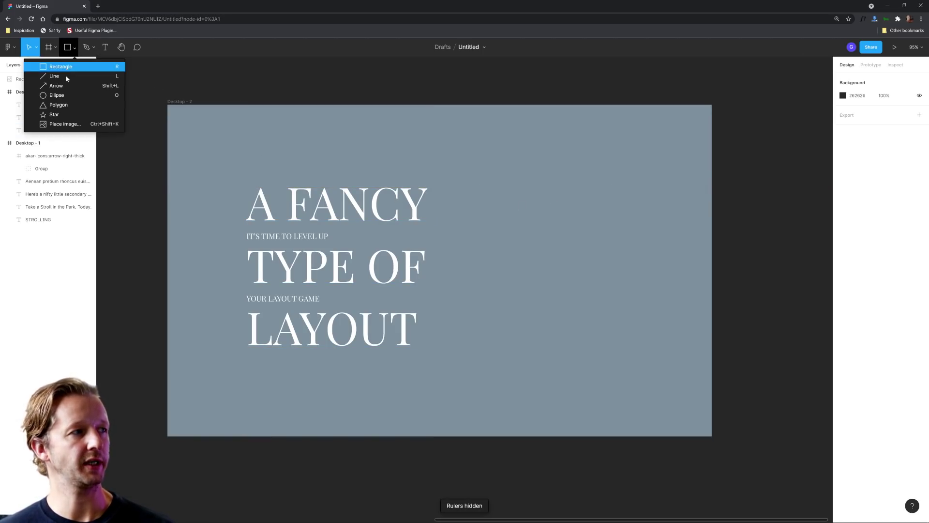
pyautogui.click(51, 76)
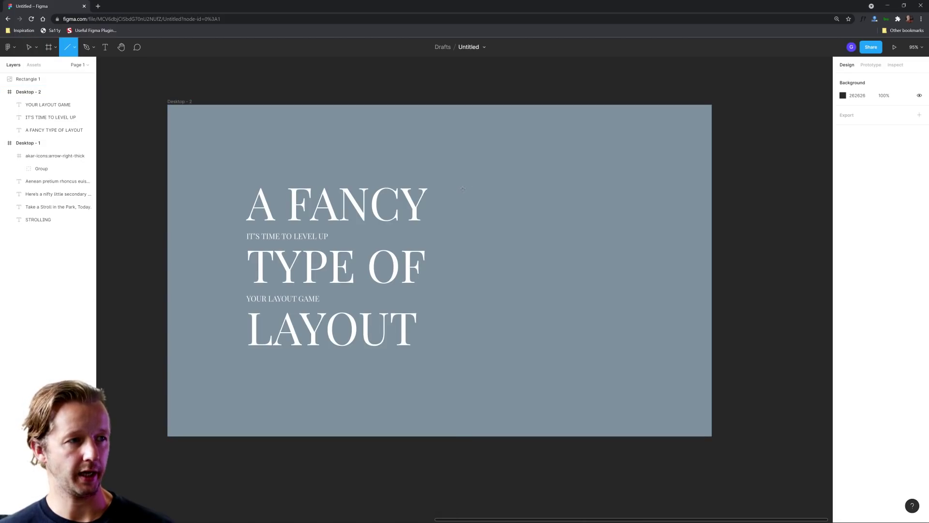
pyautogui.moveTo(463, 187); pyautogui.dragTo(713, 201)
pyautogui.click(843, 272)
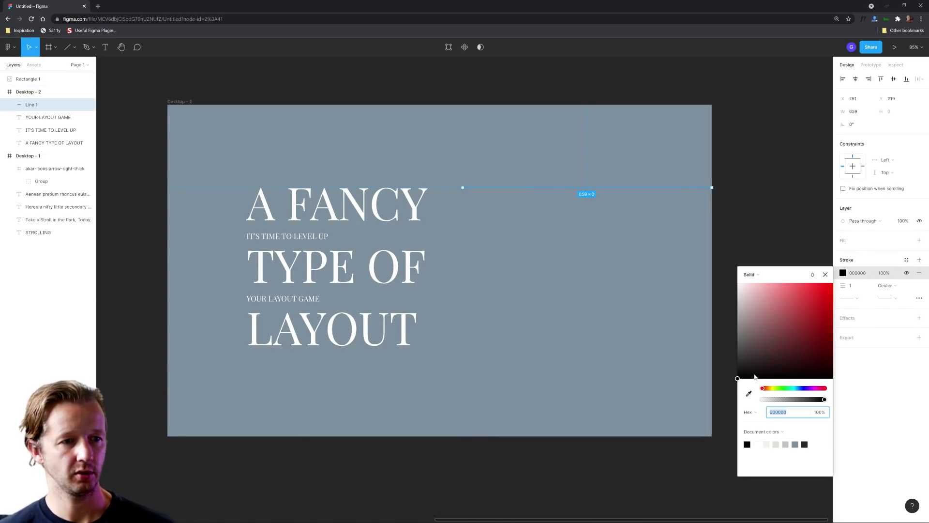
pyautogui.write('fff')
pyautogui.press('Return')
pyautogui.click(564, 405)
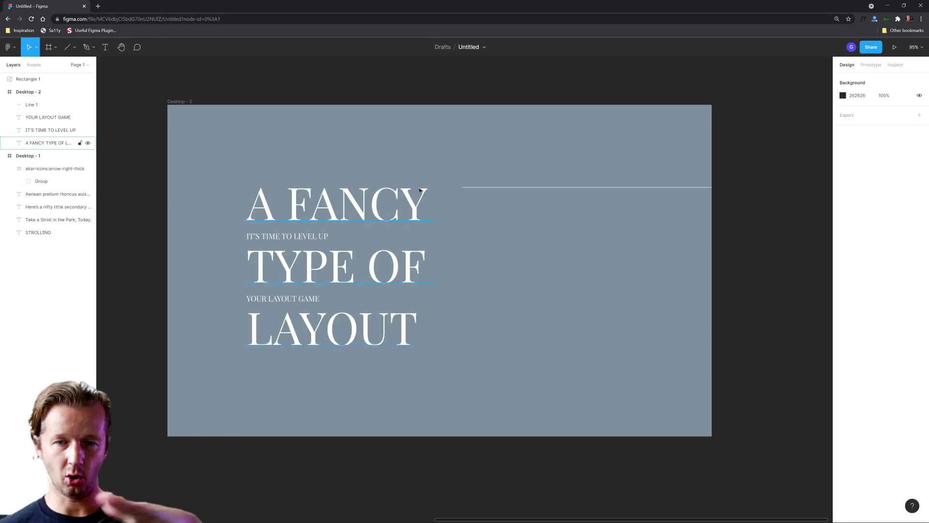
pyautogui.click(467, 187)
pyautogui.click(493, 203)
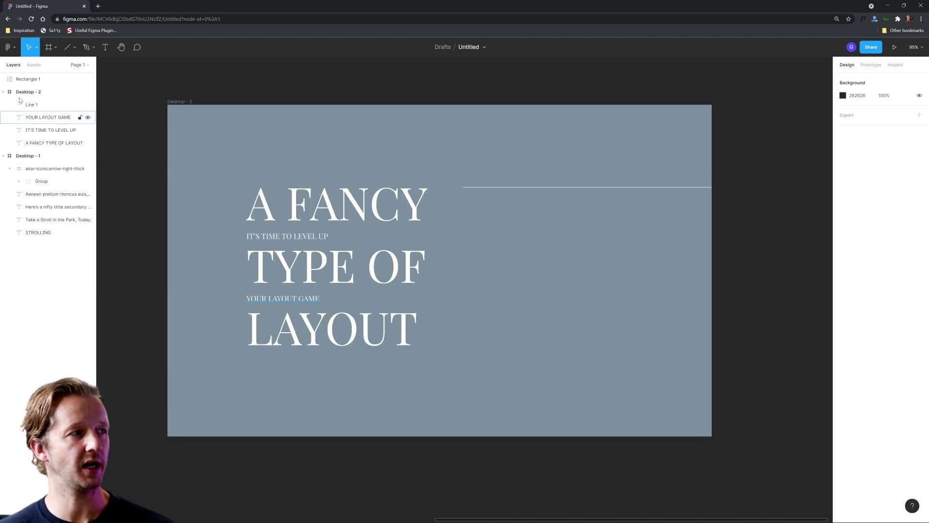
# Add a text reading "Tried & True Methods" below the white line at about X 859, Y 297.
pyautogui.click(105, 47)
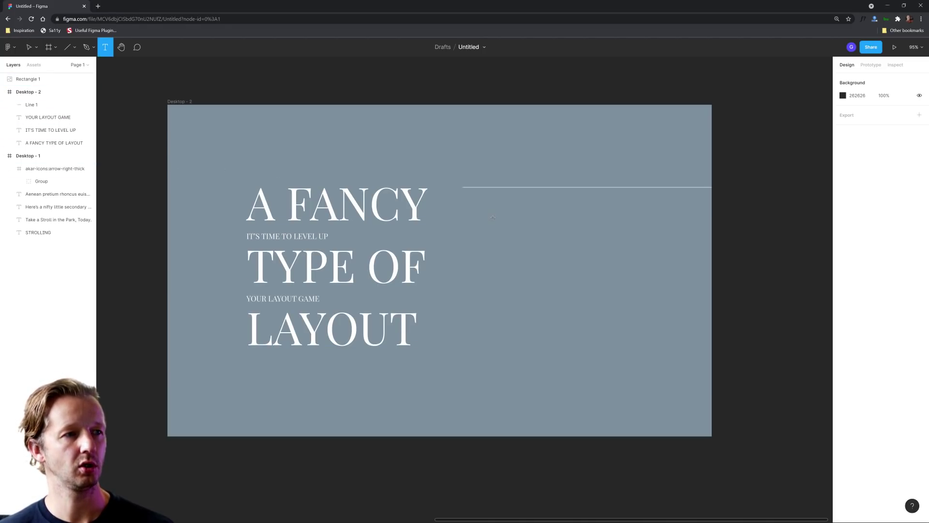
pyautogui.click(492, 218)
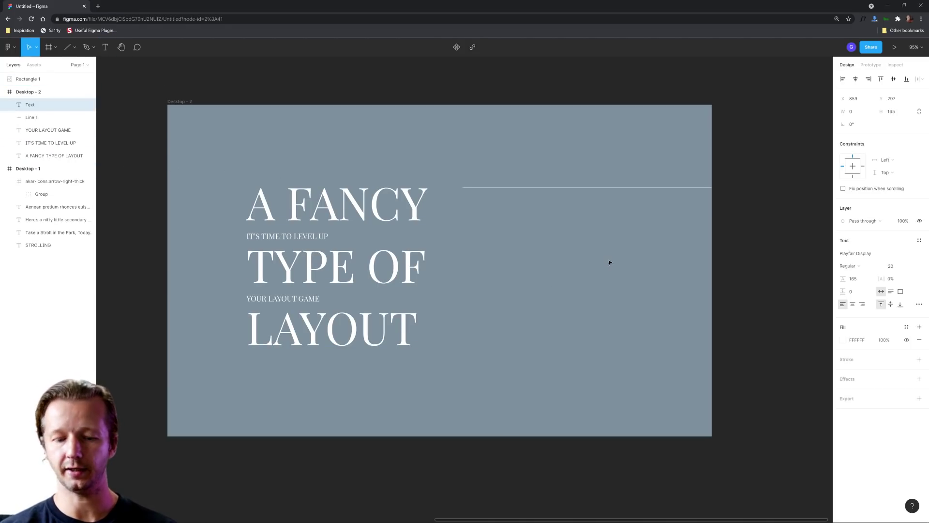
pyautogui.write('tRIED & tRU')
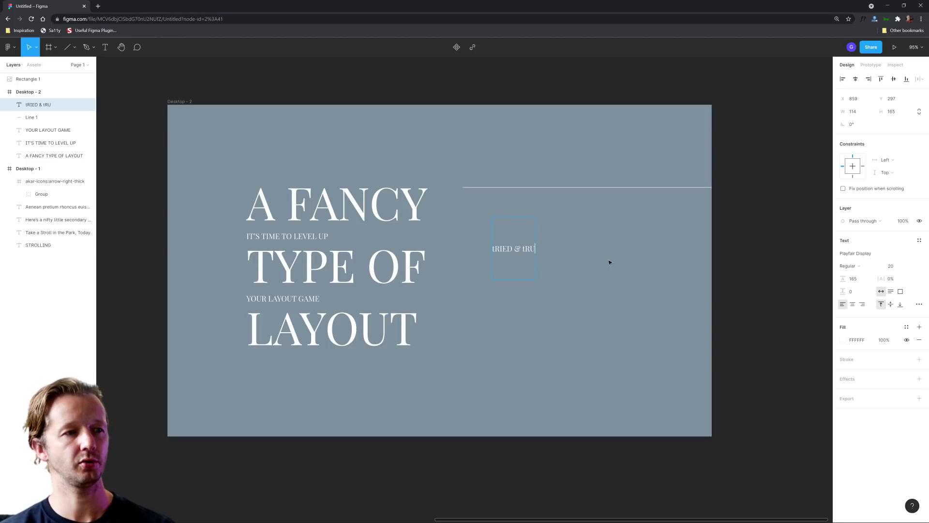
pyautogui.hotkey('ctrl', 'a')
pyautogui.write('Tried &')
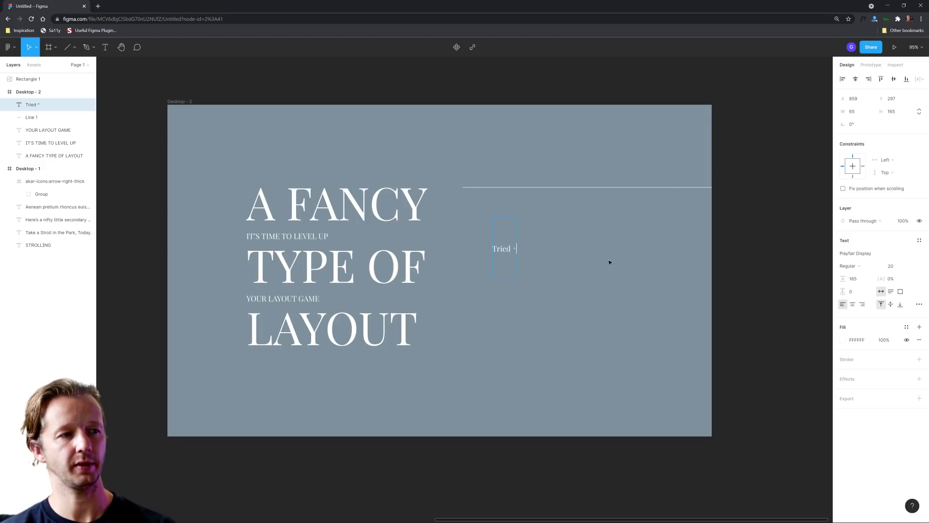
pyautogui.write(' True')
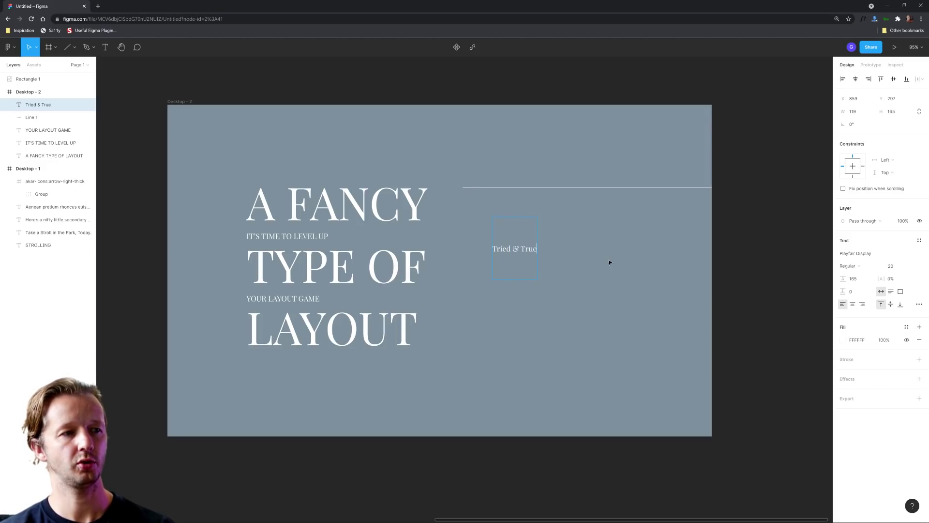
pyautogui.write(' Methods')
pyautogui.press('Escape')
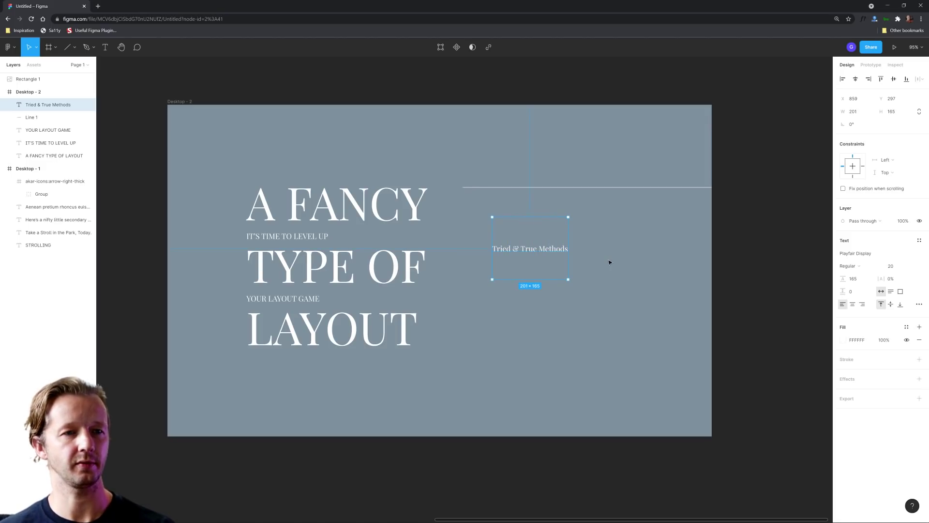
# Increase the "Tried & True Methods" text size to 35 and move it to about X 882, Y 285.
pyautogui.click(893, 266)
pyautogui.press('Up')
pyautogui.press('Up')
pyautogui.press('Up')
pyautogui.press('Up')
pyautogui.press('Up')
pyautogui.press('Up')
pyautogui.press('Up')
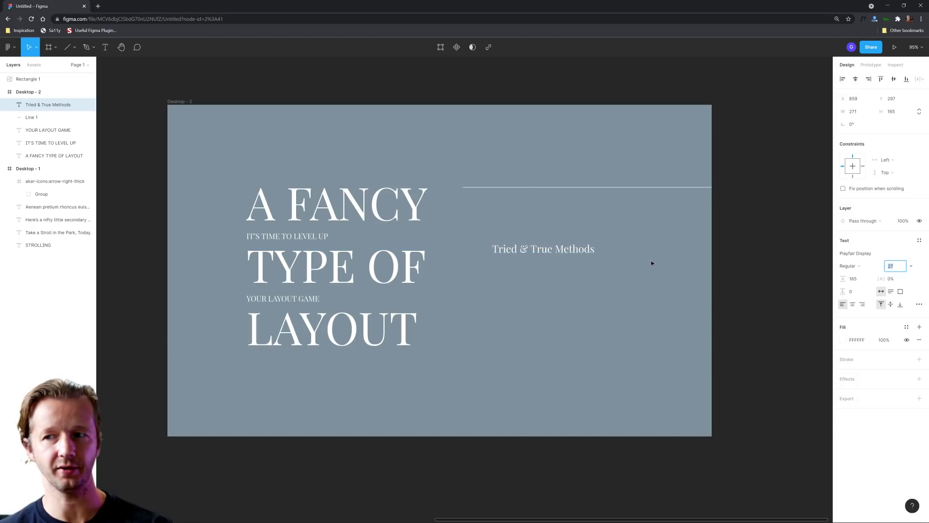
pyautogui.press('Up')
pyautogui.press('Up')
pyautogui.press('Up')
pyautogui.press('Up')
pyautogui.press('Up')
pyautogui.press('Up')
pyautogui.press('Up')
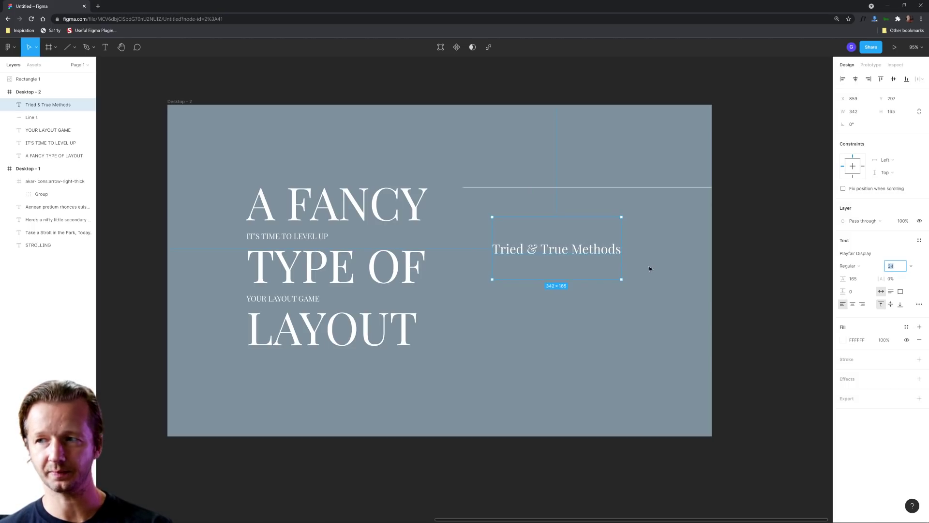
pyautogui.press('Up')
pyautogui.moveTo(592, 255); pyautogui.dragTo(602, 250)
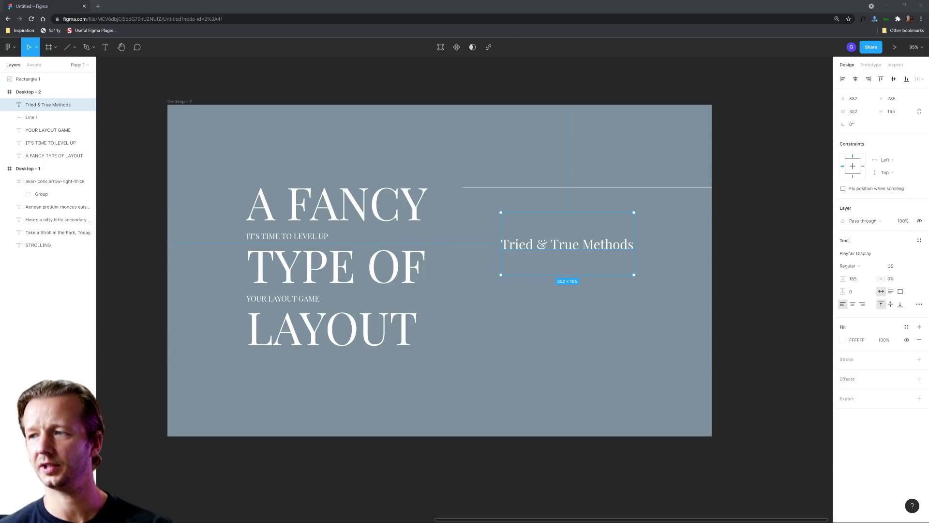
# Set the font of the "Tried & True Methods" text to Asar.
pyautogui.click(862, 257)
pyautogui.write('asar')
pyautogui.press('Return')
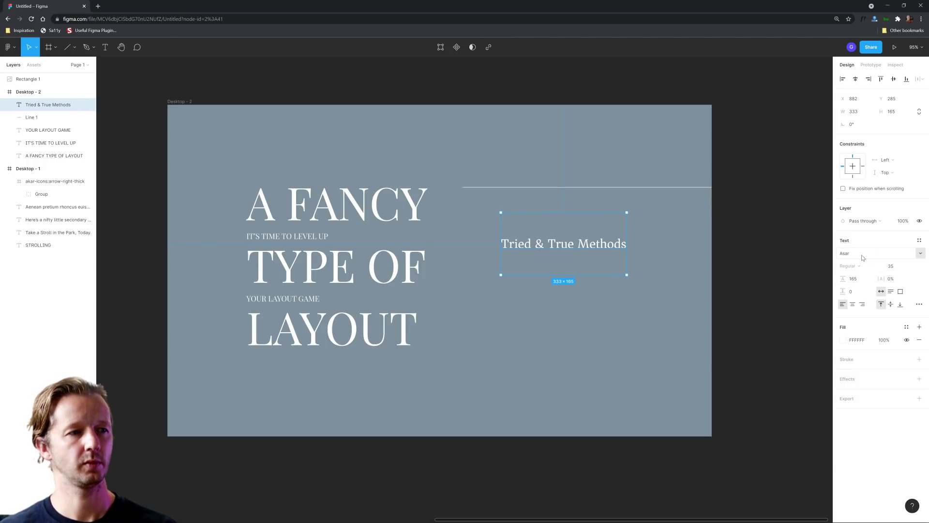
pyautogui.click(661, 351)
# Reposition the "Tried & True Methods" text under the line and duplicate it directly below, at about X 860, Y 389.
pyautogui.moveTo(567, 246); pyautogui.dragTo(552, 284)
pyautogui.hotkey('ctrl', 'd')
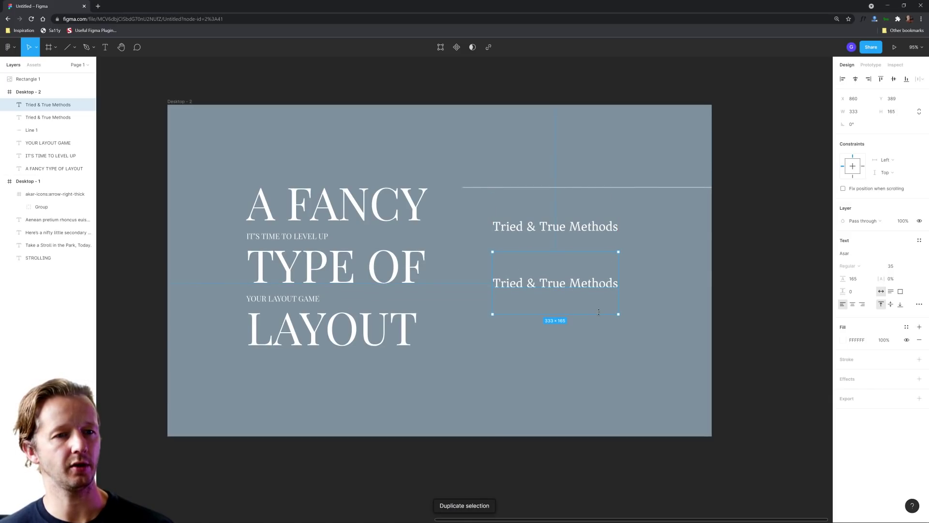
# Stretch the duplicated text's box to about 333 × 466, and set its line height to Auto and text size to 18.
pyautogui.moveTo(598, 313); pyautogui.dragTo(599, 427)
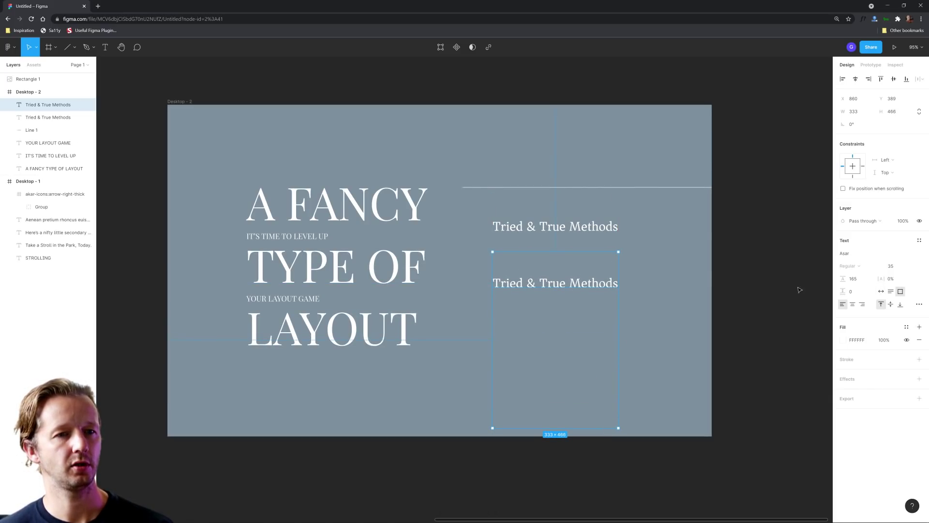
pyautogui.click(864, 277)
pyautogui.write('auto')
pyautogui.press('Return')
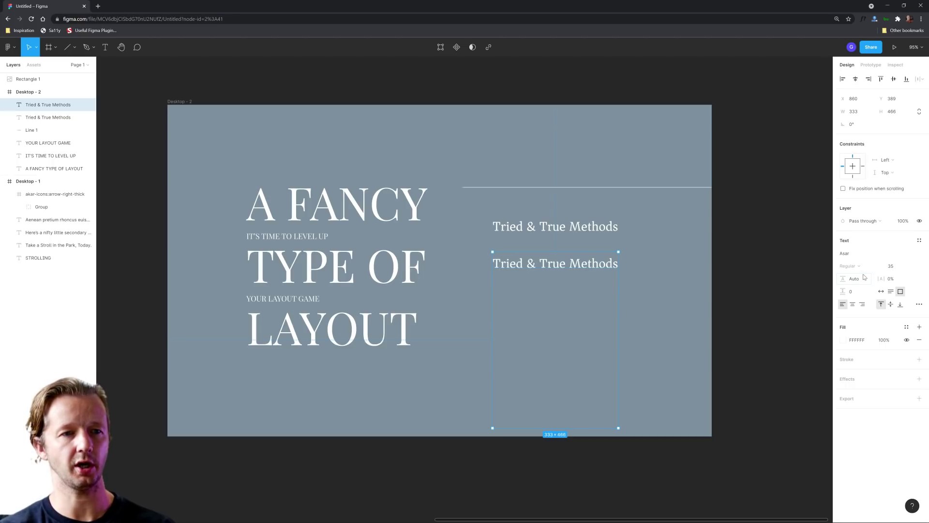
pyautogui.click(900, 268)
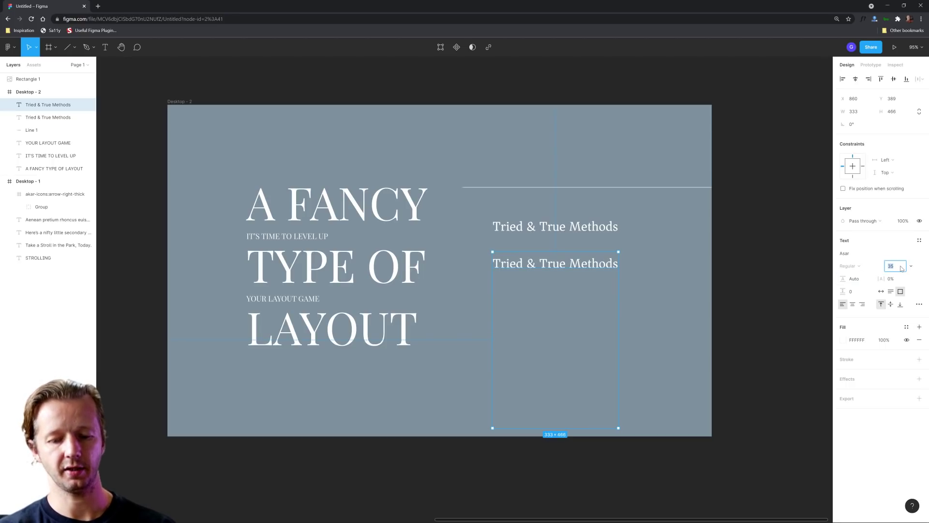
pyautogui.write('18')
pyautogui.press('Return')
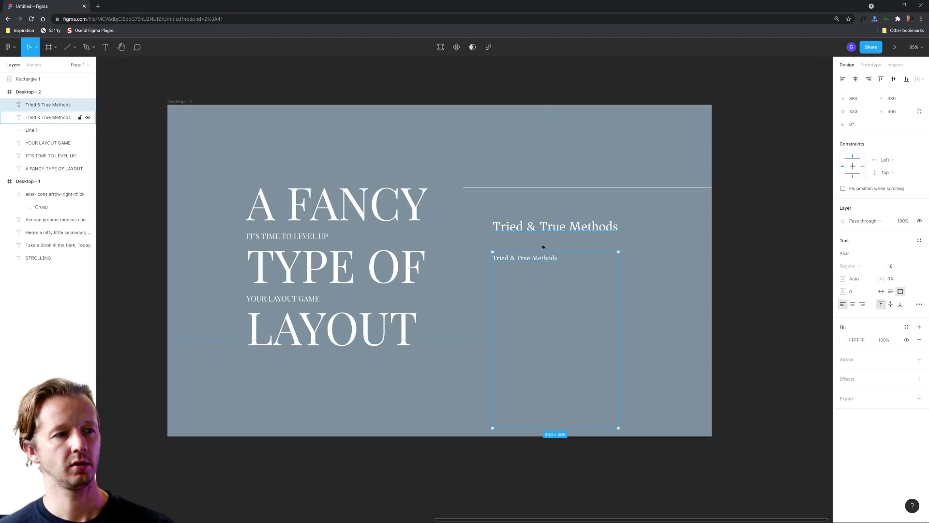
# Fill the duplicated text box with placeholder copy auto-generated to fit by the Lorem ipsum plugin.
pyautogui.rightClick(781, 226)
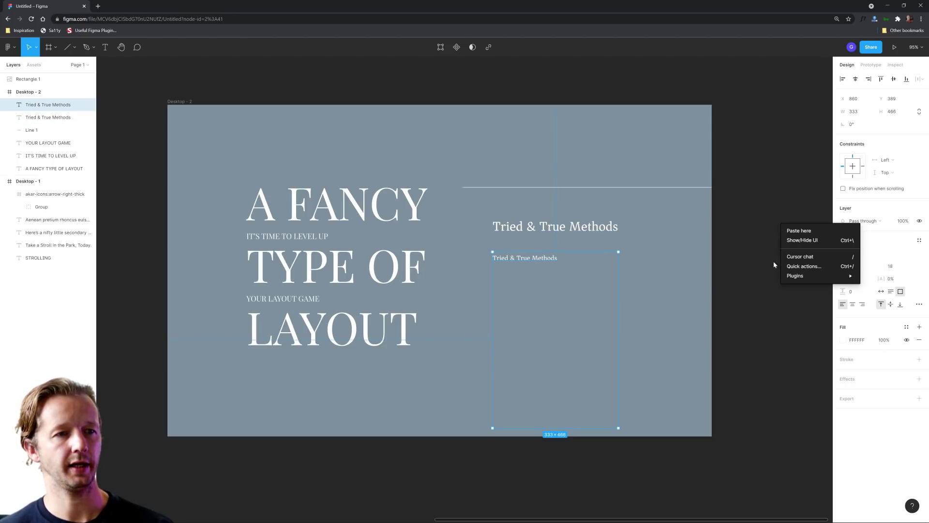
pyautogui.moveTo(803, 276)
pyautogui.click(708, 382)
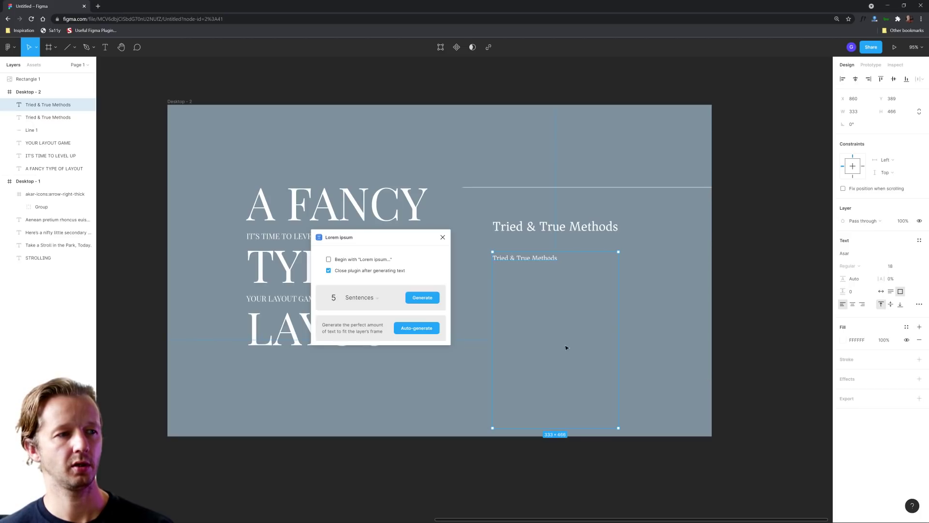
pyautogui.click(416, 328)
pyautogui.click(670, 300)
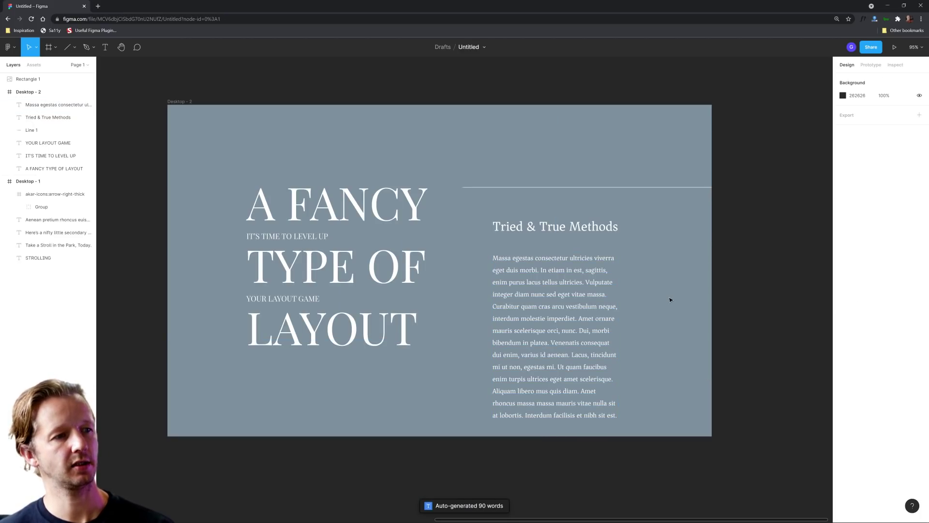
# Widen the placeholder paragraph's box on its right side so that its lines run longer than the heading above.
pyautogui.click(571, 319)
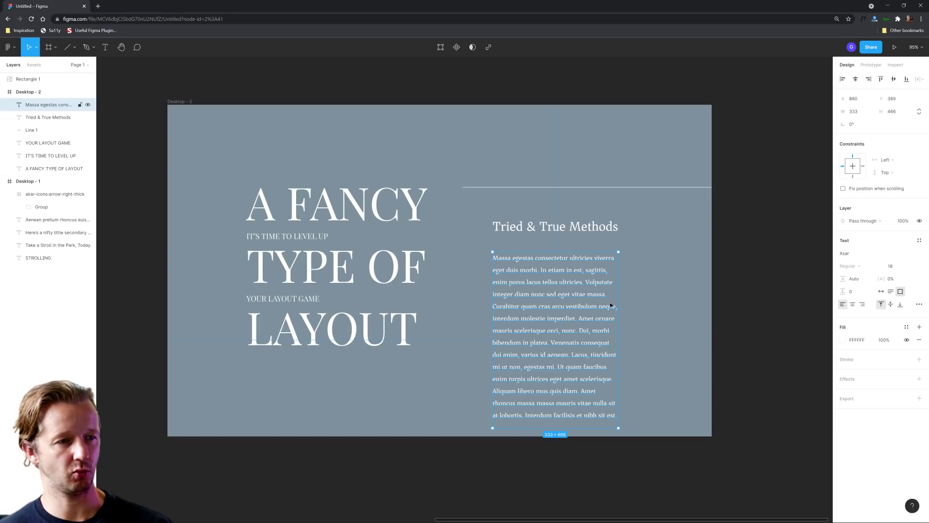
pyautogui.moveTo(619, 304); pyautogui.dragTo(644, 294)
pyautogui.click(687, 290)
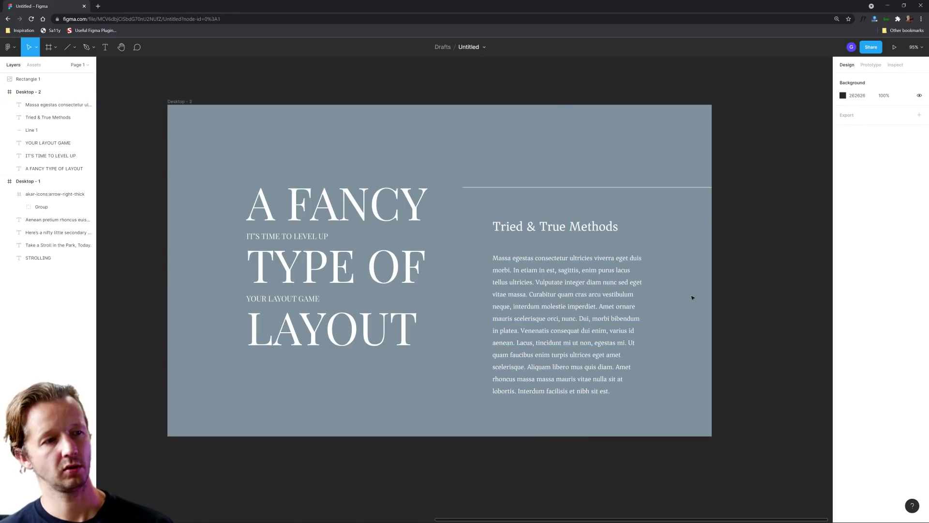
pyautogui.click(634, 320)
pyautogui.click(700, 301)
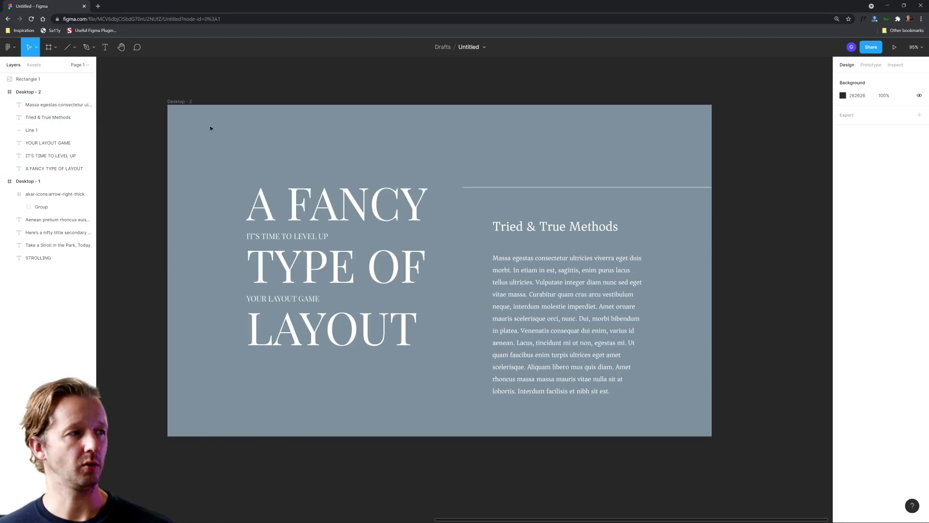
# Draw a rectangle about 527 × 877 along the frame's left side and send it to the back behind the headline.
pyautogui.click(74, 49)
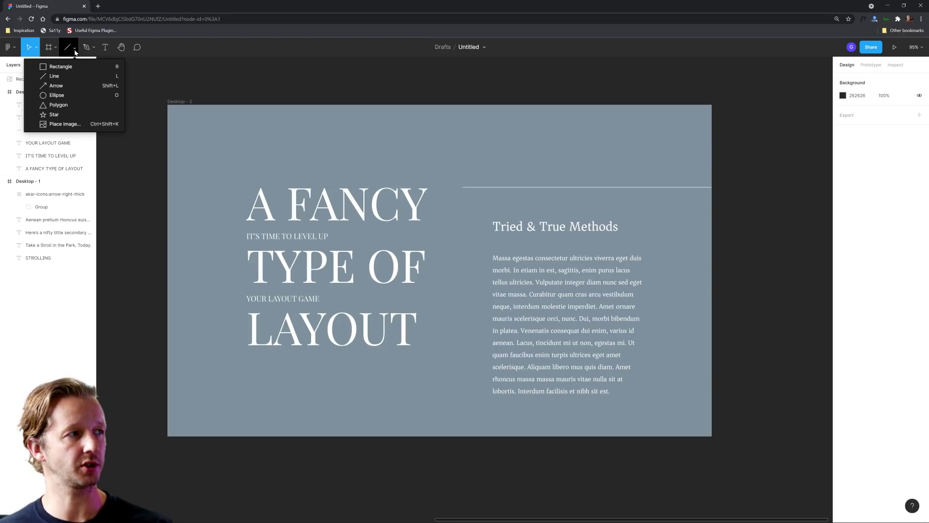
pyautogui.click(49, 66)
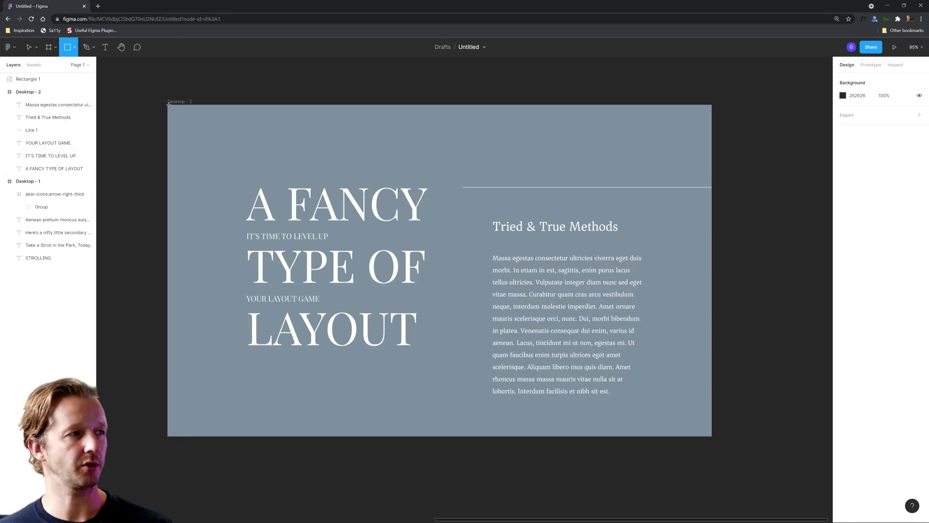
pyautogui.moveTo(166, 105)
pyautogui.mouseDown()
pyautogui.moveTo(431, 353)
pyautogui.moveTo(388, 439)
pyautogui.moveTo(367, 438)
pyautogui.mouseUp()
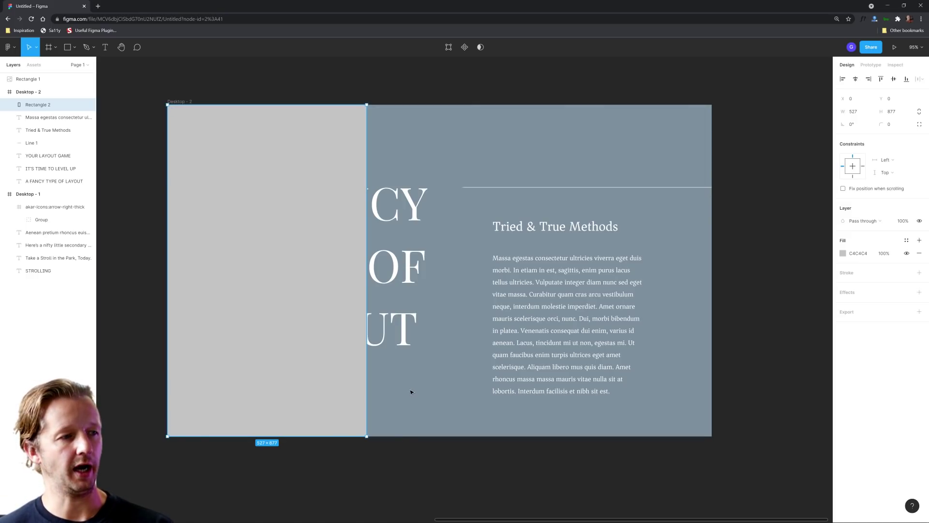
pyautogui.rightClick(340, 395)
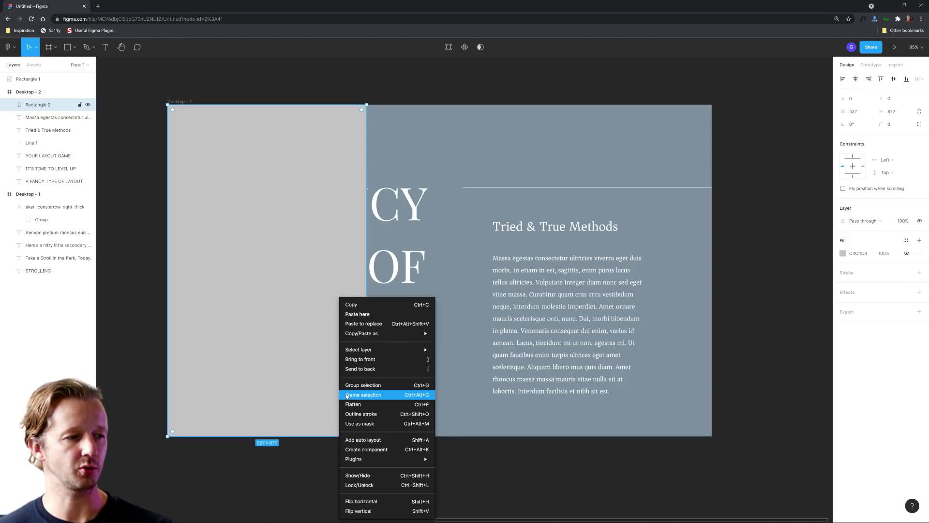
pyautogui.moveTo(366, 337)
pyautogui.click(361, 369)
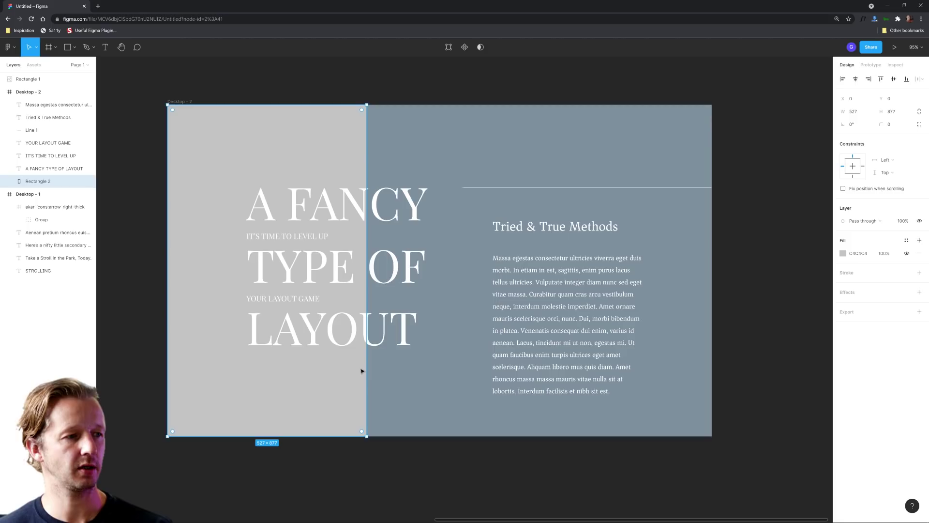
# Fill the rectangle with the frame's sampled blue-grey and darken it slightly to 6E8391.
pyautogui.press('i')
pyautogui.click(426, 392)
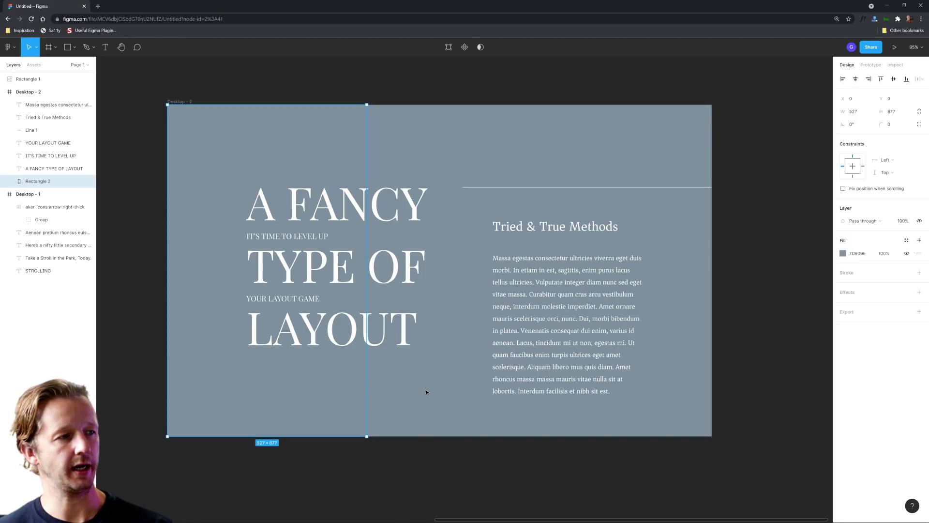
pyautogui.click(843, 253)
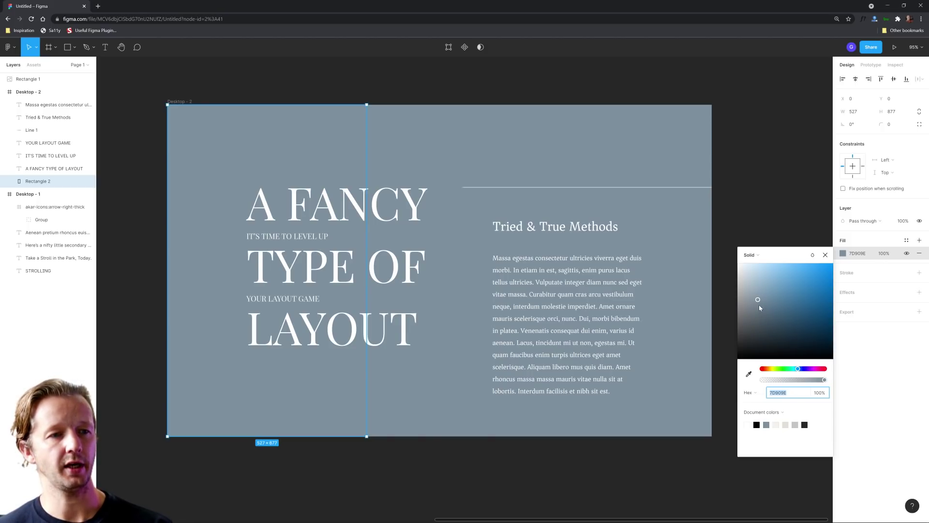
pyautogui.moveTo(759, 304); pyautogui.dragTo(761, 307)
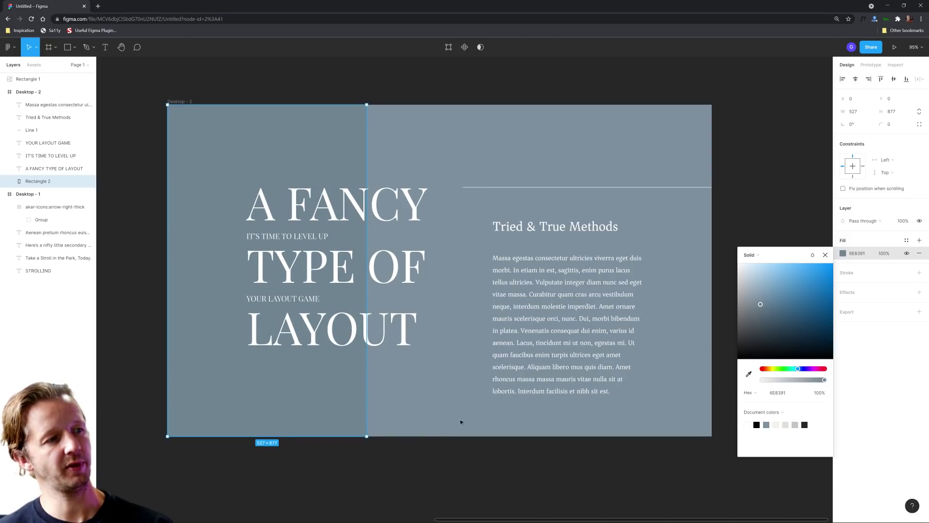
pyautogui.click(432, 441)
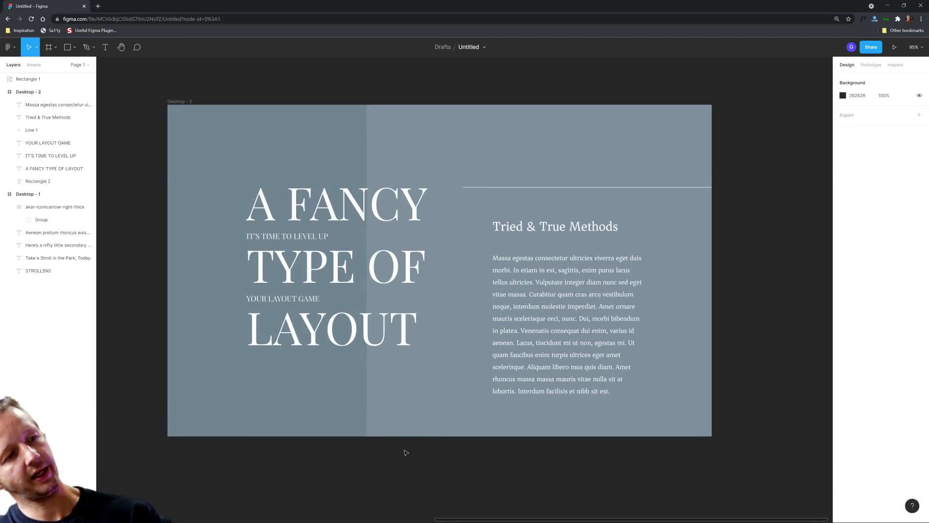
# Hide and show the darker rectangle to compare the layout with and without it, and examine its edge behind the headline.
pyautogui.click(245, 394)
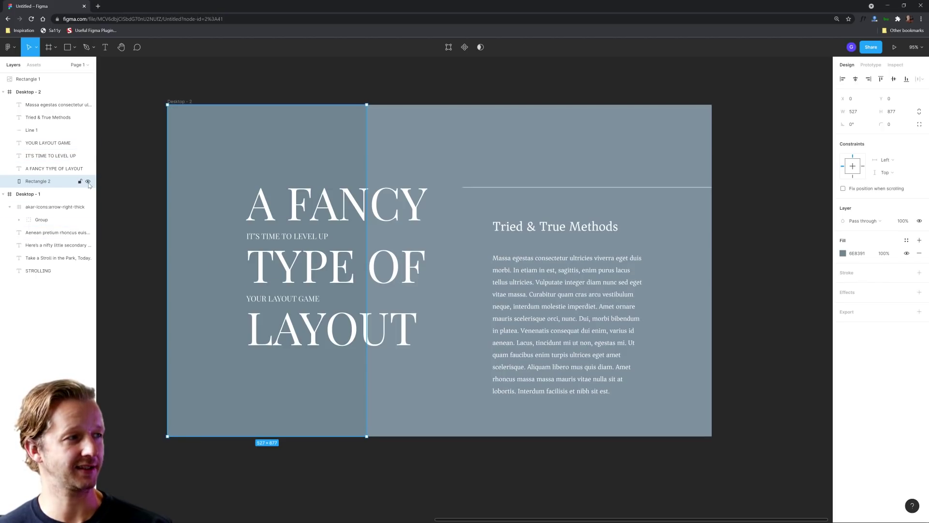
pyautogui.click(87, 182)
pyautogui.click(87, 181)
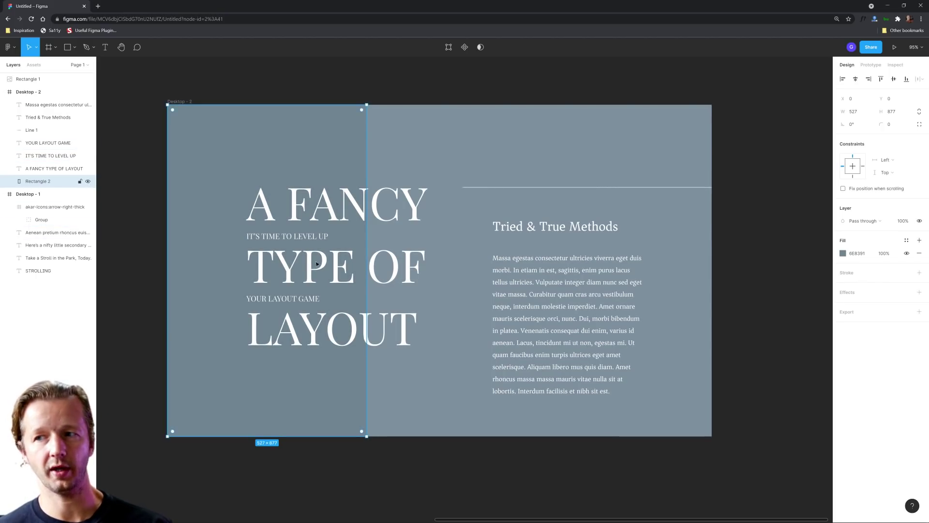
pyautogui.click(472, 452)
pyautogui.click(336, 391)
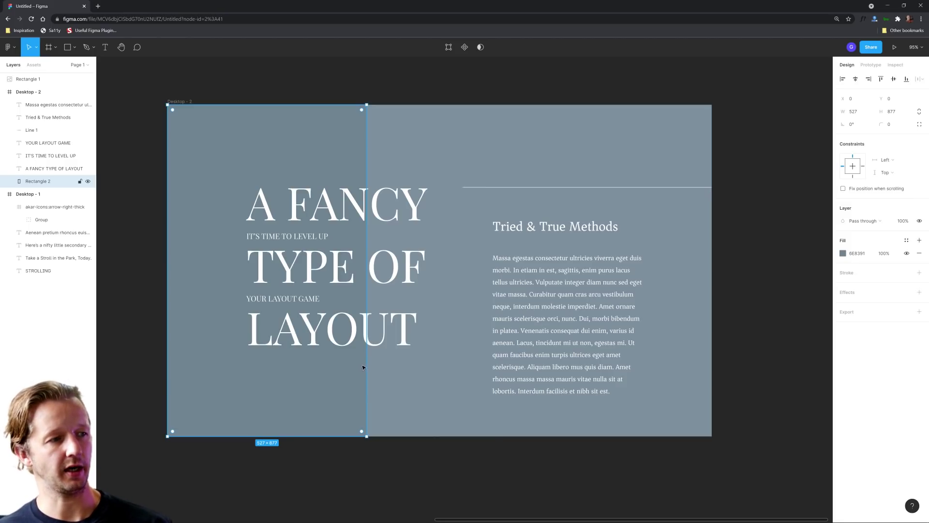
pyautogui.click(400, 166)
pyautogui.click(336, 129)
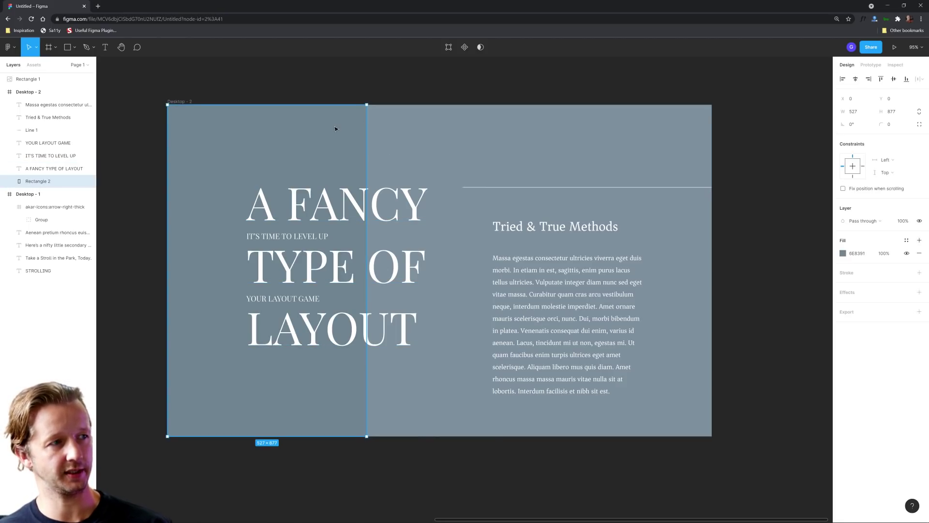
pyautogui.click(395, 131)
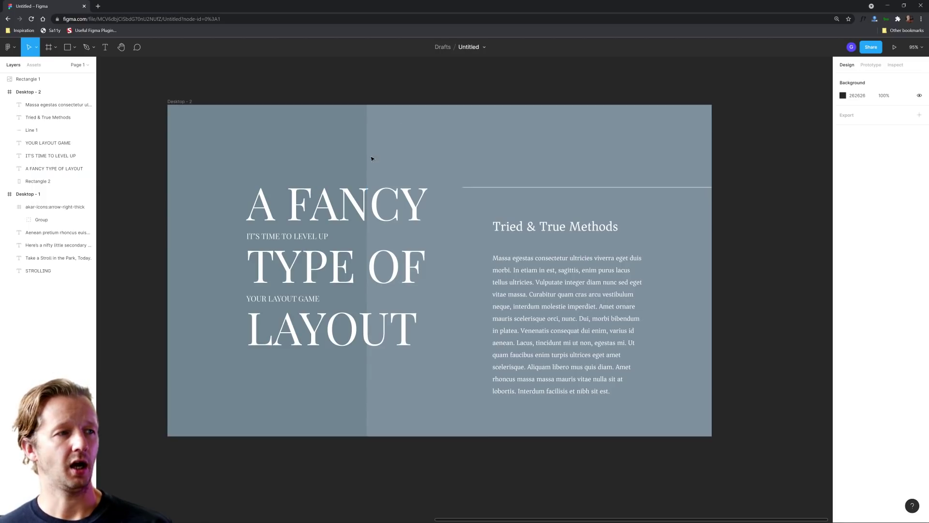
# Extend the darker rectangle's right edge slightly so it falls in the gap between the headline letters.
pyautogui.click(344, 149)
pyautogui.moveTo(367, 143)
pyautogui.mouseDown()
pyautogui.moveTo(295, 144)
pyautogui.moveTo(462, 143)
pyautogui.moveTo(417, 159)
pyautogui.moveTo(370, 159)
pyautogui.mouseUp()
pyautogui.press('Escape')
pyautogui.click(431, 157)
pyautogui.click(448, 124)
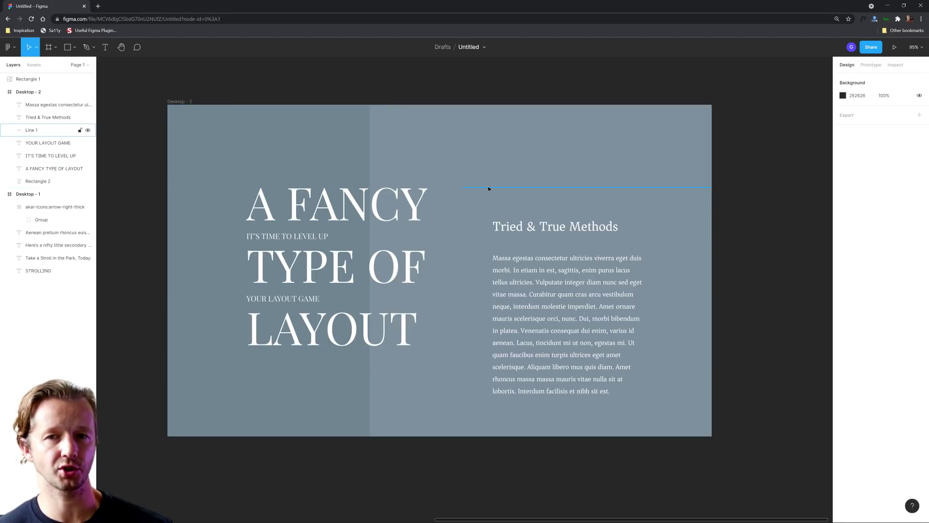
# Duplicate the white line and shorten the copy into a small segment at the frame's left edge, level with the original.
pyautogui.click(564, 189)
pyautogui.hotkey('ctrl', 'd')
pyautogui.moveTo(647, 189); pyautogui.dragTo(324, 193)
pyautogui.moveTo(390, 187); pyautogui.dragTo(204, 187)
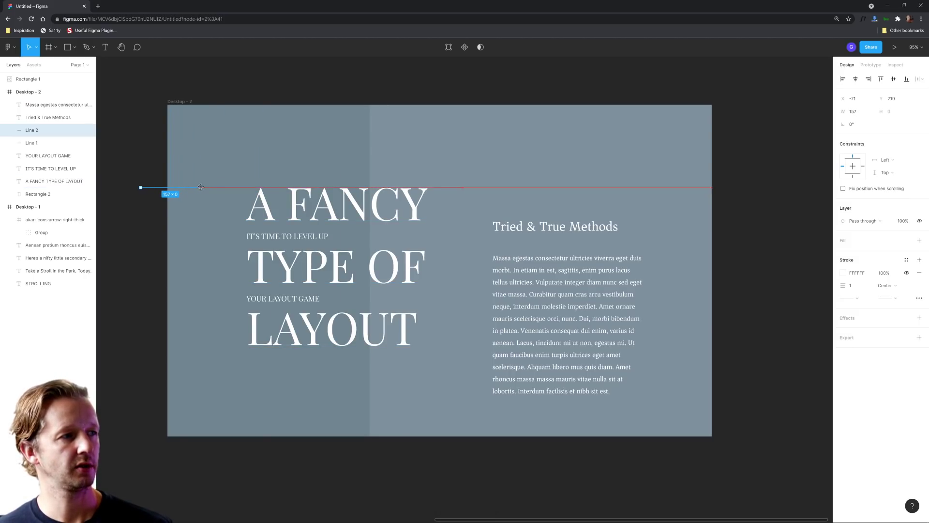
pyautogui.click(253, 161)
pyautogui.click(421, 433)
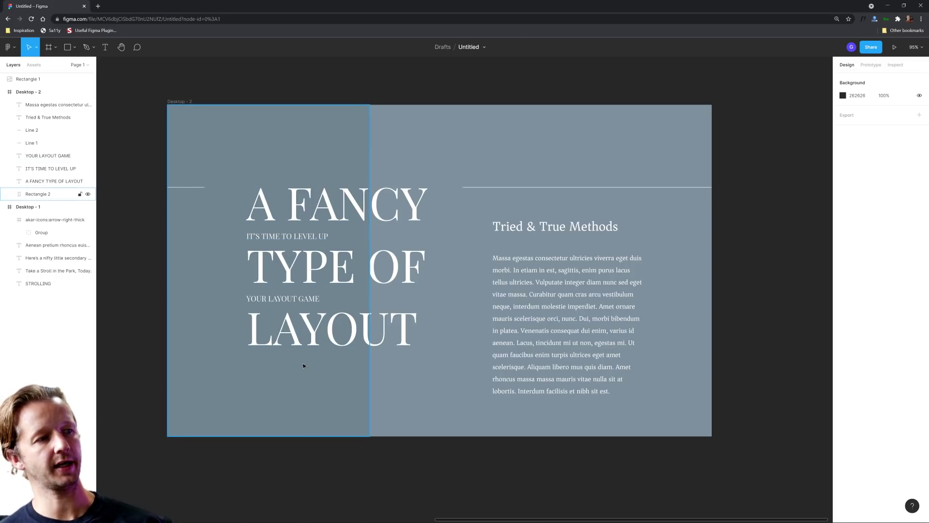
# Add a text reading "SEPTEMBER '21" in the frame's lower left, at about X 101, Y 734.
pyautogui.press('t')
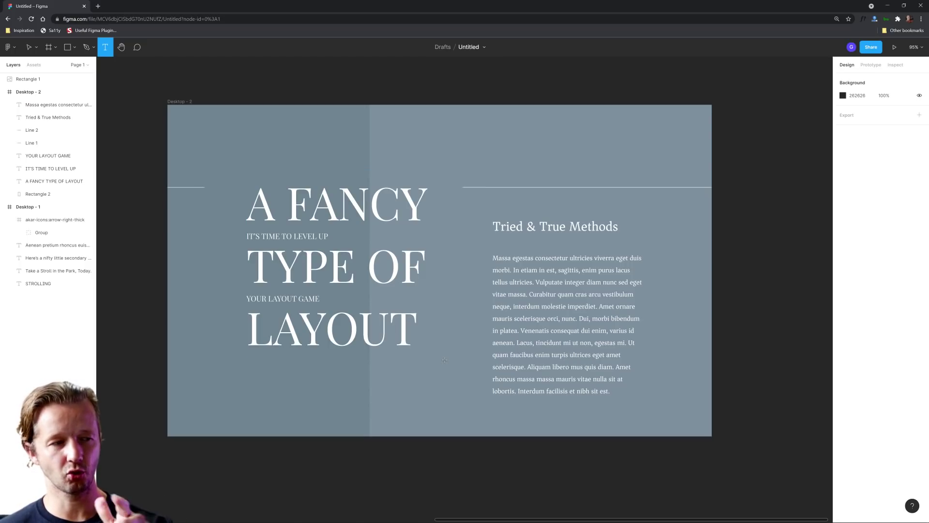
pyautogui.click(205, 383)
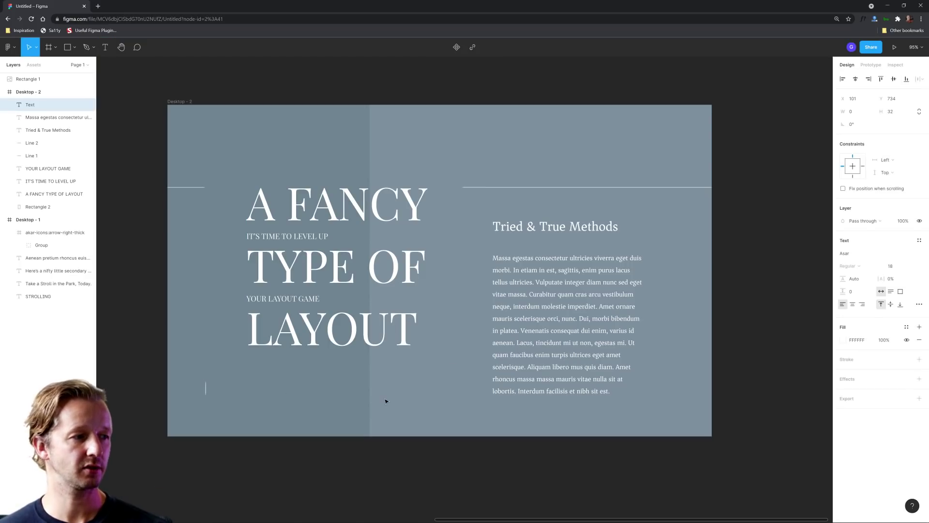
pyautogui.write('Se')
pyautogui.press('BackSpace')
pyautogui.press('BackSpace')
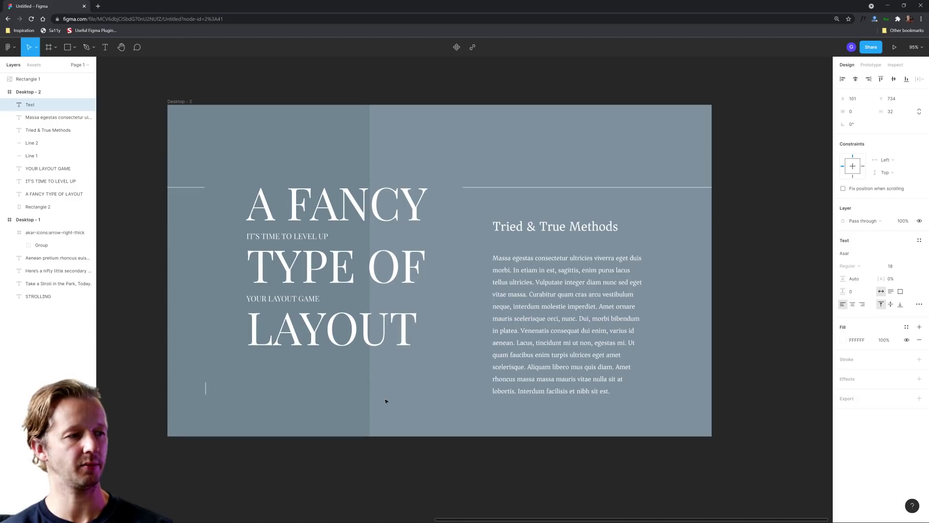
pyautogui.write("SEPTEMBER '21")
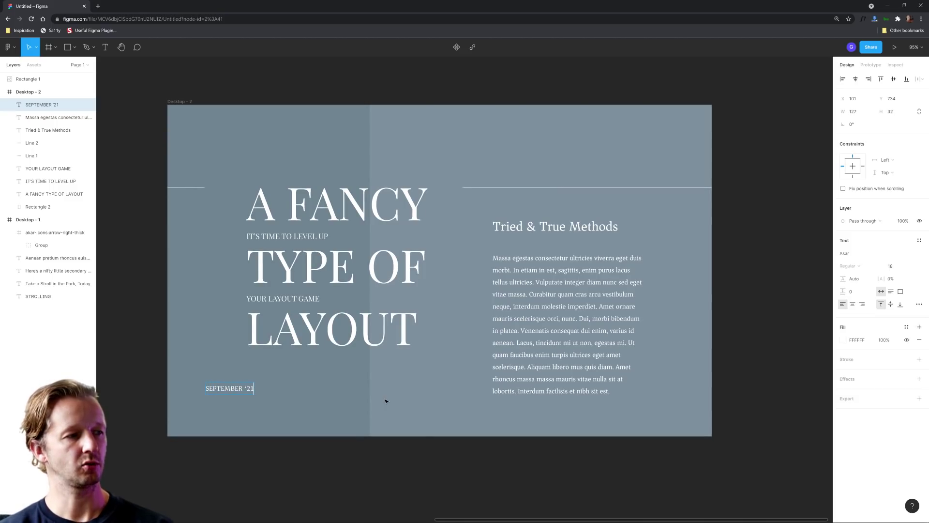
# Rotate the "SEPTEMBER '21" text to 90° and move it near the frame's left edge, at about X 38, Y 815.
pyautogui.press('Escape')
pyautogui.moveTo(272, 405); pyautogui.dragTo(247, 345)
pyautogui.moveTo(231, 383); pyautogui.dragTo(189, 382)
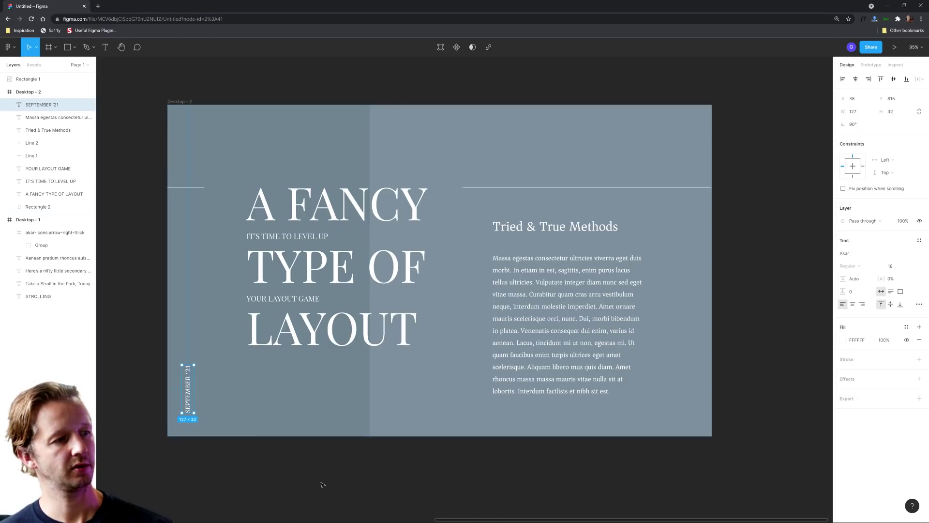
pyautogui.click(498, 461)
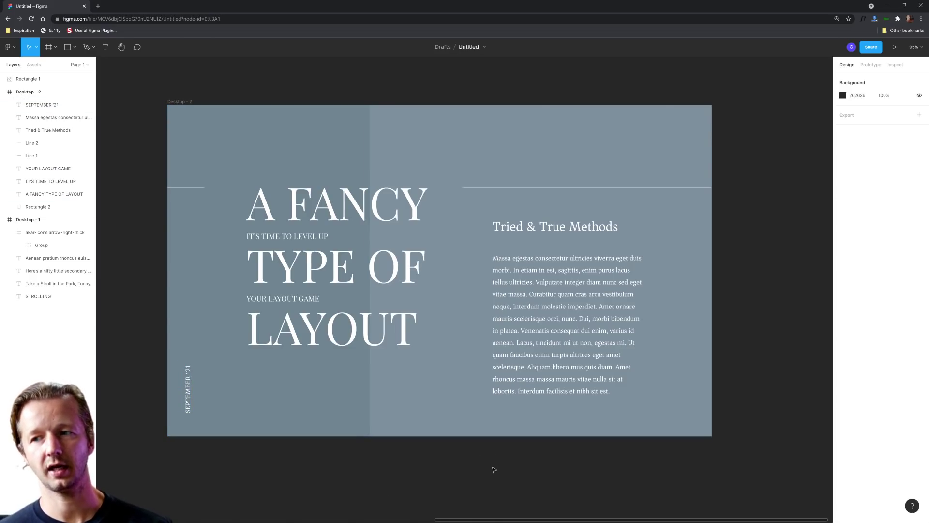
# Set the text size of the vertical "SEPTEMBER '21" text to 13.
pyautogui.click(181, 396)
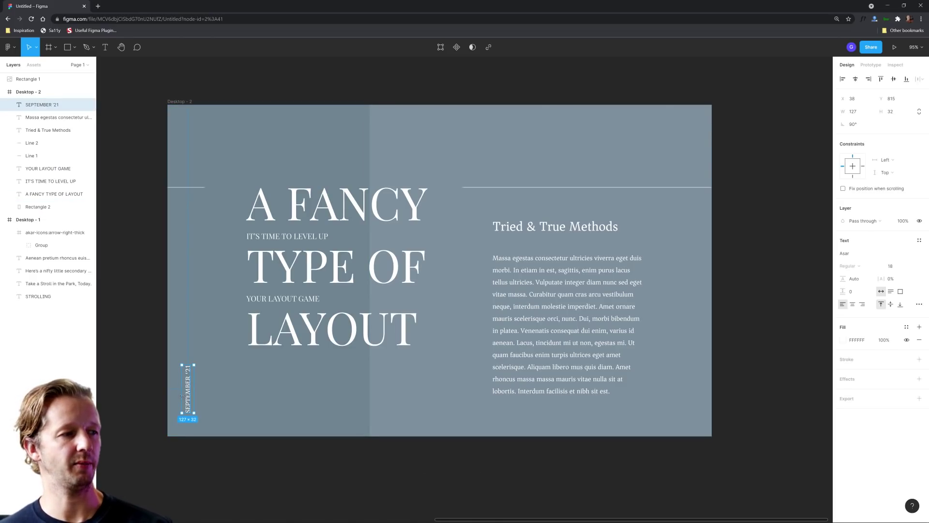
pyautogui.click(893, 269)
pyautogui.write('16')
pyautogui.press('Return')
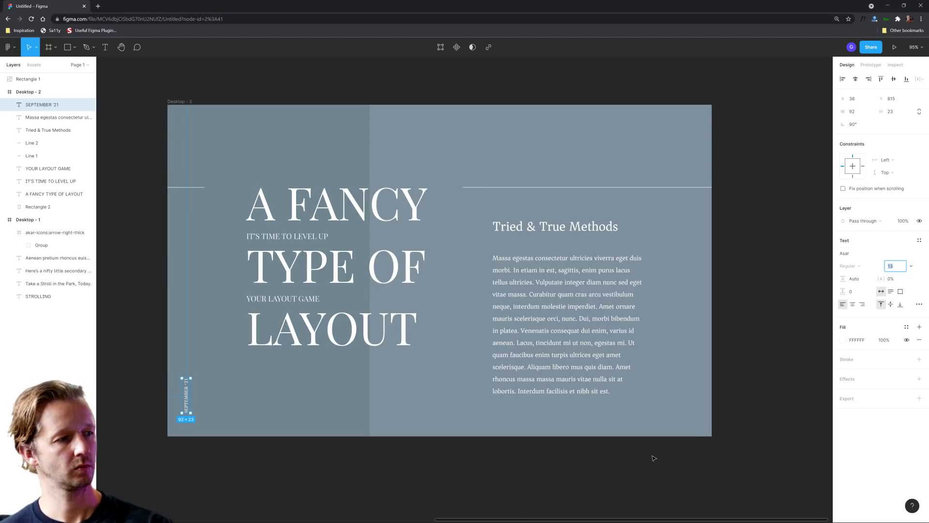
# Nudge the vertical "SEPTEMBER '21" text slightly down along the frame's left edge.
pyautogui.click(305, 481)
pyautogui.click(187, 397)
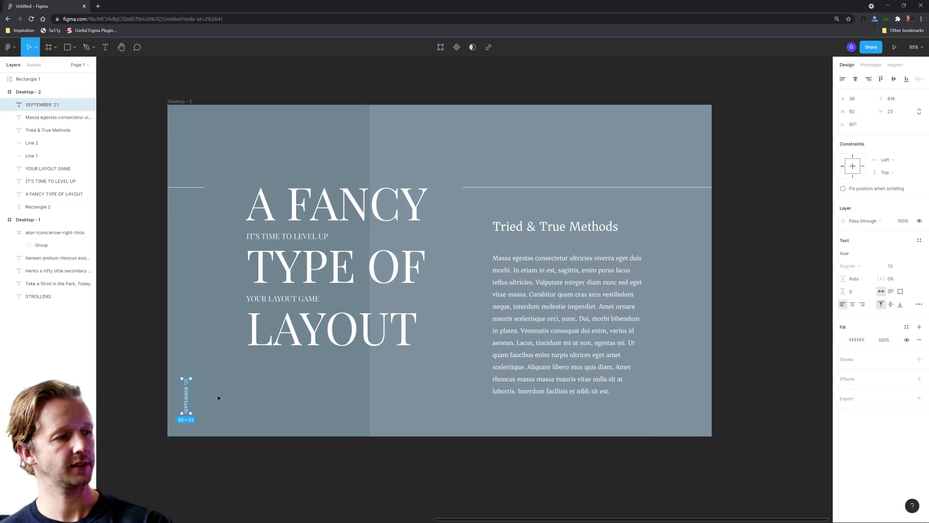
pyautogui.hotkey('ctrl', 'shift', ',')
pyautogui.hotkey('ctrl', 'shift', ',')
pyautogui.hotkey('ctrl', 'shift', ',')
pyautogui.click(354, 444)
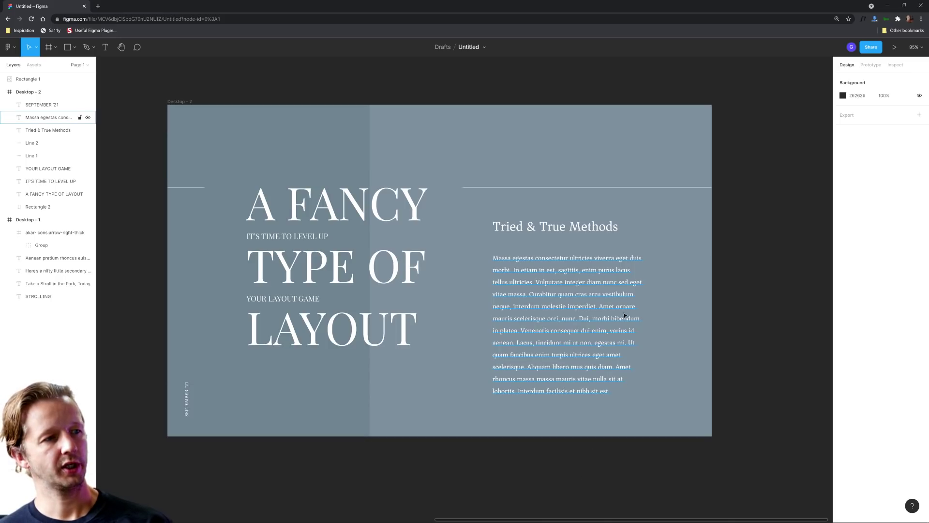
# Delete the long white line above the "Tried & True Methods" heading.
pyautogui.click(548, 276)
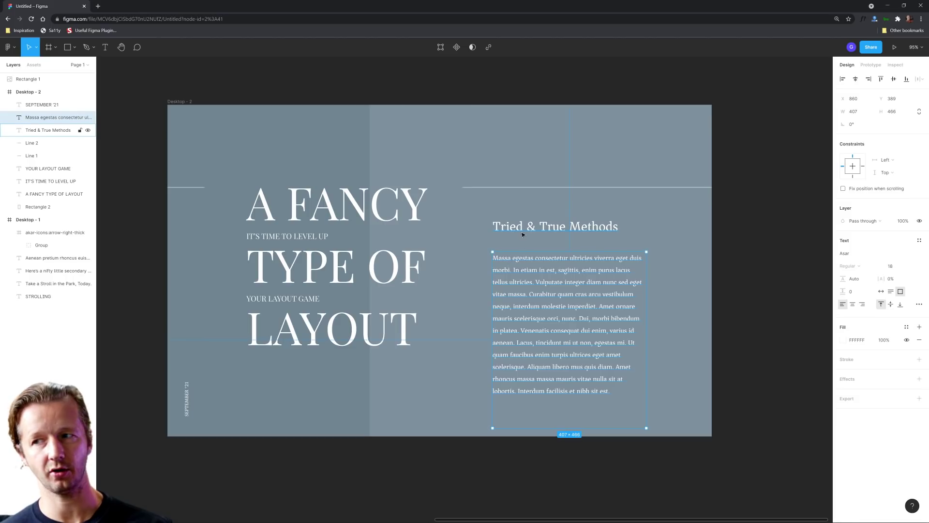
pyautogui.click(487, 190)
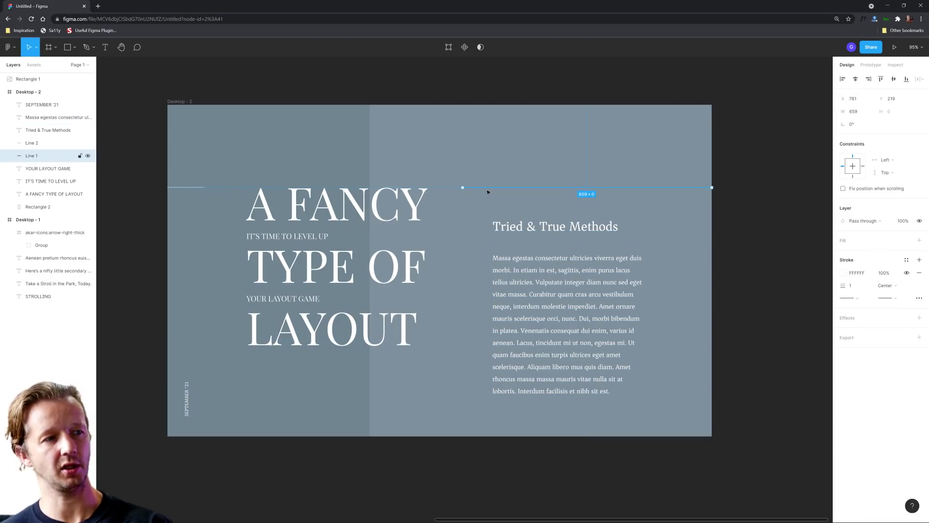
pyautogui.press('Delete')
# Draw a rectangle about 659 × 658 filling the frame's lower-right corner and send it behind the heading and paragraph.
pyautogui.click(67, 47)
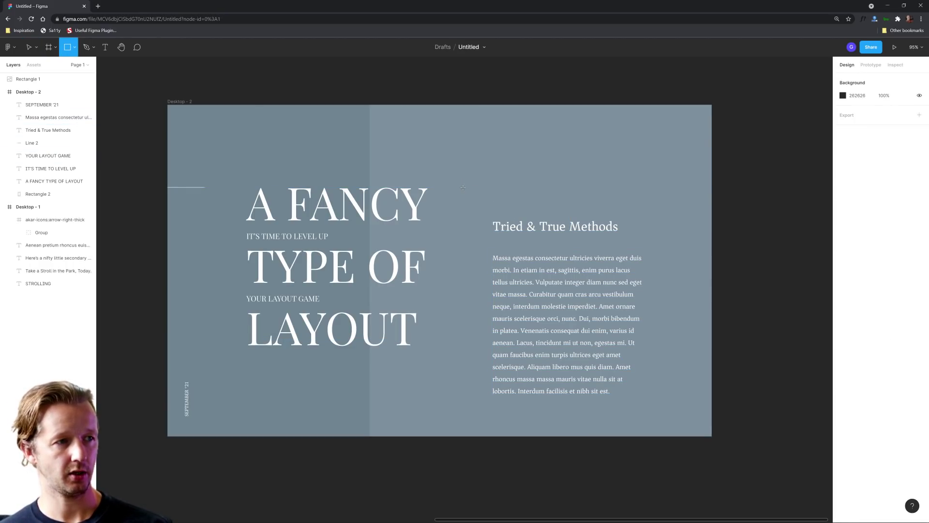
pyautogui.moveTo(463, 187)
pyautogui.mouseDown()
pyautogui.moveTo(690, 251)
pyautogui.moveTo(711, 436)
pyautogui.mouseUp()
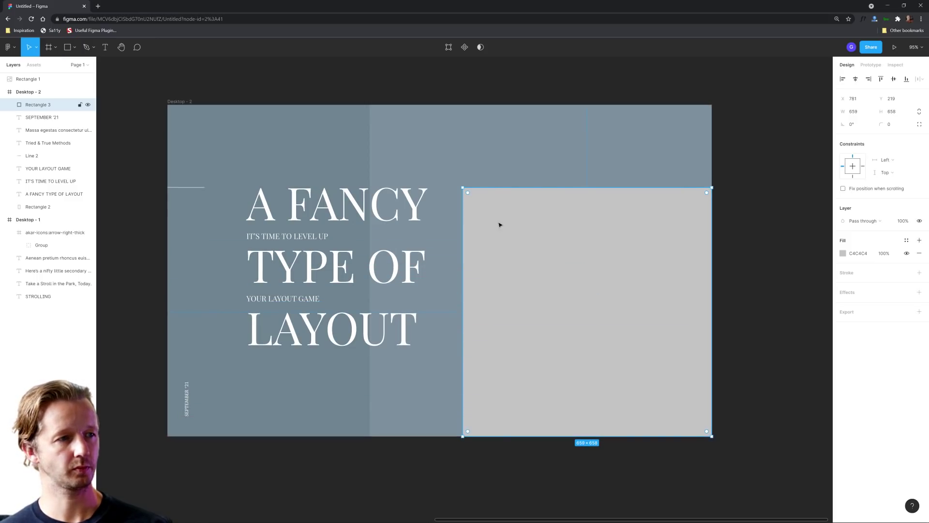
pyautogui.rightClick(670, 230)
pyautogui.click(697, 304)
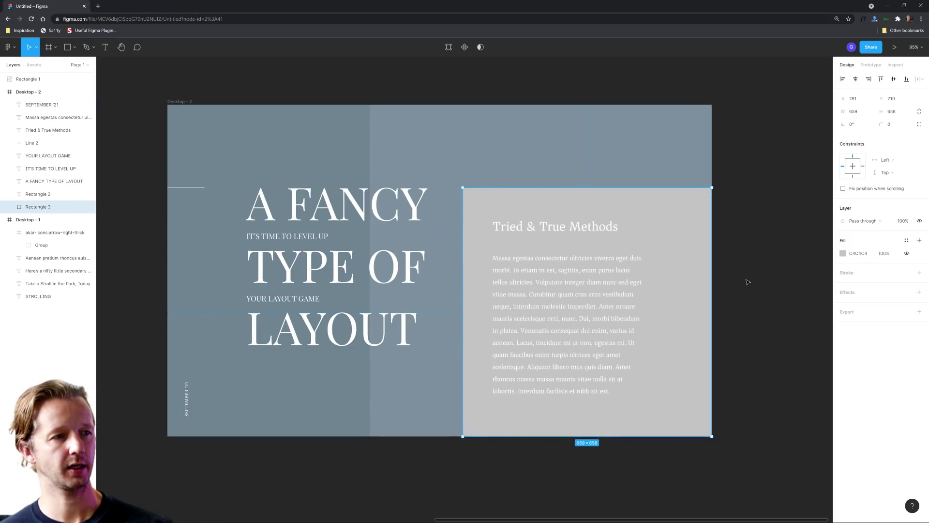
pyautogui.click(747, 282)
# Change the new rectangle's fill to a light cream, FBF3E4.
pyautogui.click(696, 219)
pyautogui.click(842, 253)
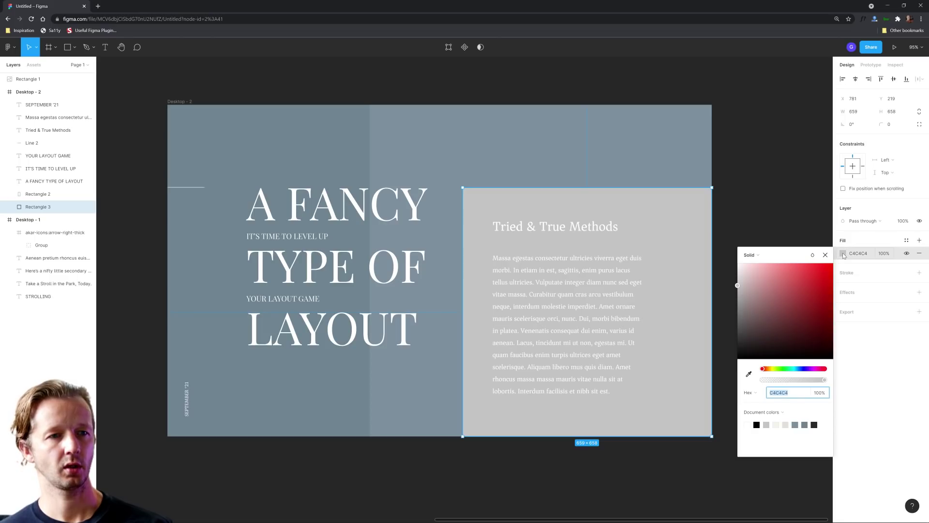
pyautogui.moveTo(770, 369); pyautogui.dragTo(769, 370)
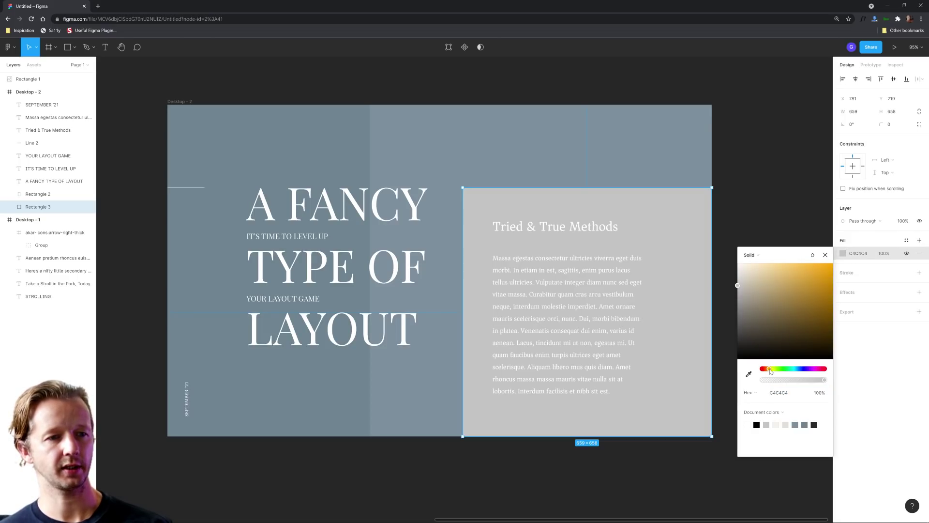
pyautogui.moveTo(744, 269); pyautogui.dragTo(743, 269)
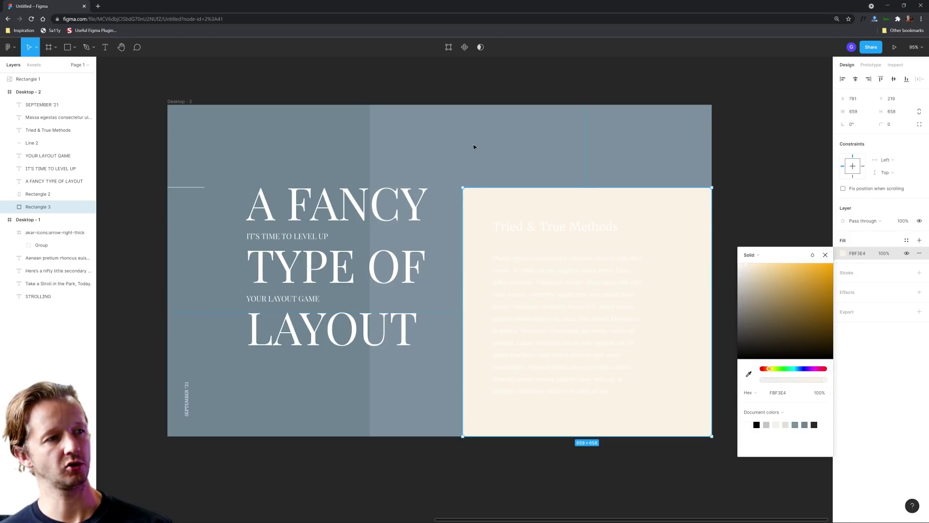
pyautogui.click(680, 151)
# Set the fill of the "Tried & True Methods" heading and the paragraph below it to black, 000000.
pyautogui.click(555, 211)
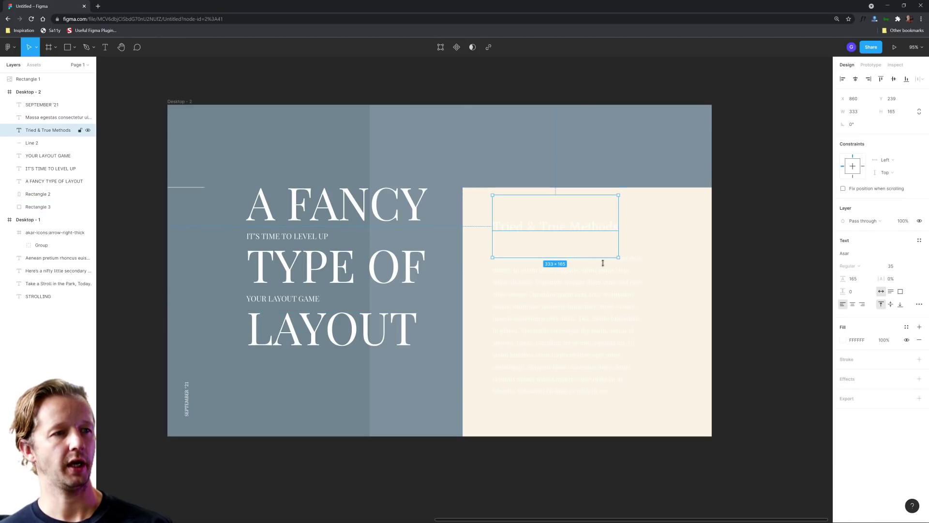
pyautogui.keyDown('shift'); pyautogui.click(605, 291); pyautogui.keyUp('shift')
pyautogui.click(842, 372)
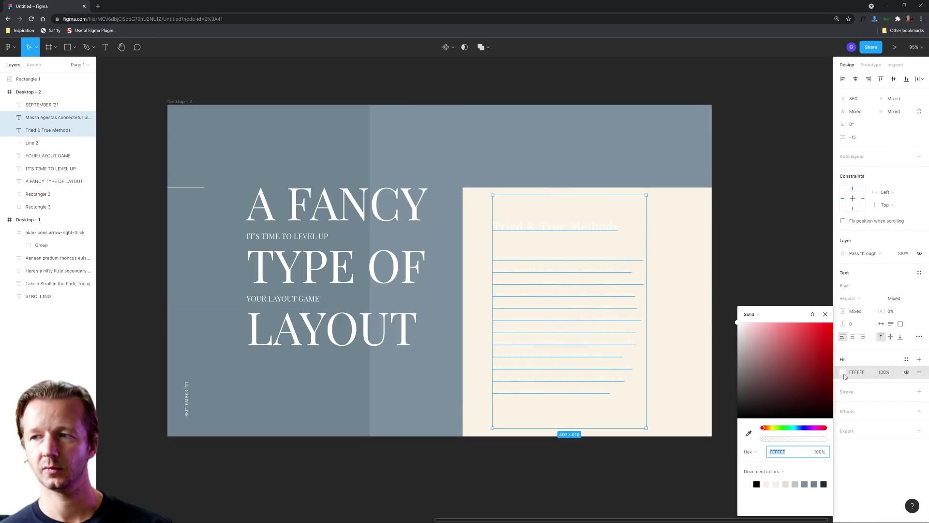
pyautogui.click(756, 403)
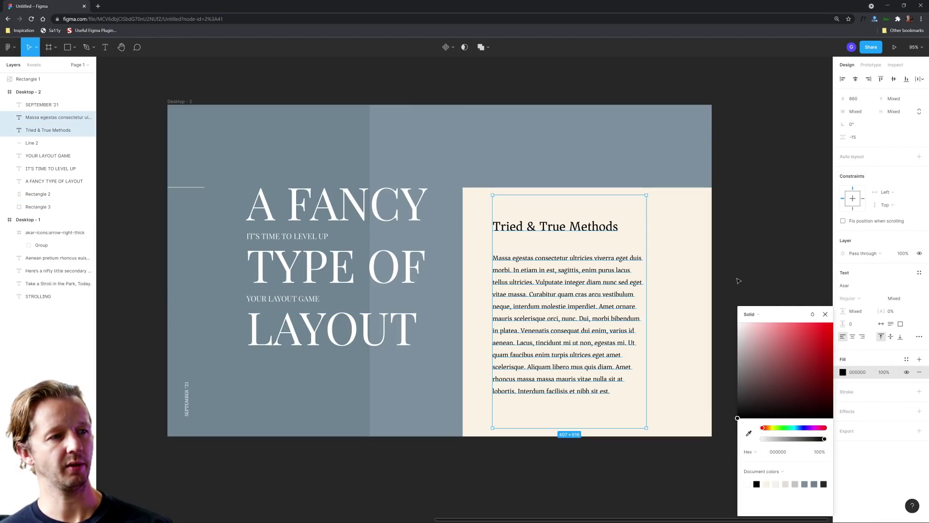
pyautogui.click(755, 249)
# Move the "Tried & True Methods" heading and its paragraph down together, bringing the heading to about Y 264.
pyautogui.click(559, 232)
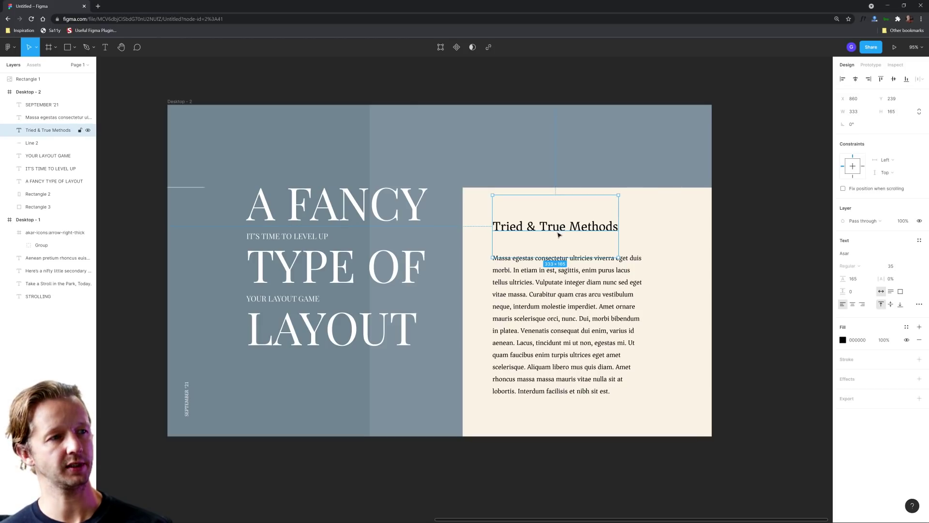
pyautogui.keyDown('shift'); pyautogui.click(570, 296); pyautogui.keyUp('shift')
pyautogui.moveTo(570, 297); pyautogui.dragTo(567, 305)
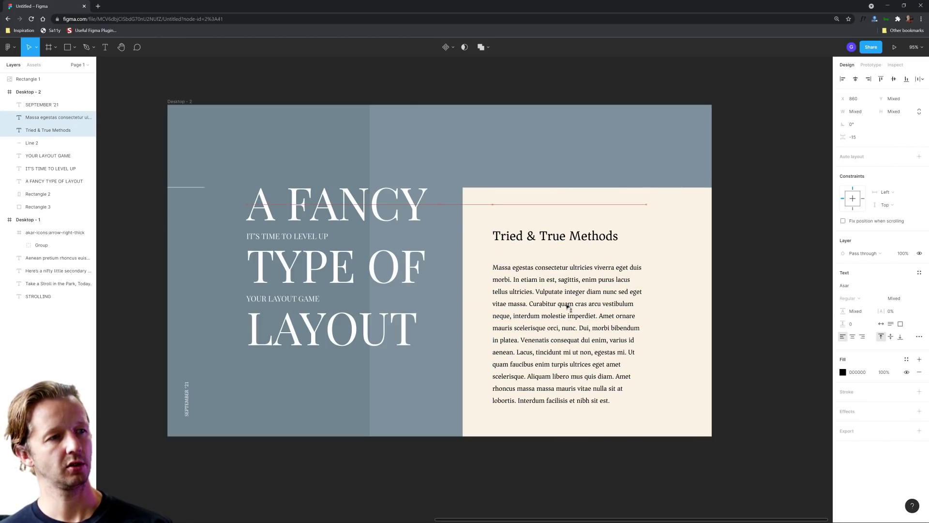
pyautogui.press('Escape')
# Duplicate the cream rectangle and shorten the copy to a strip about 69 tall along its upper edge.
pyautogui.click(652, 232)
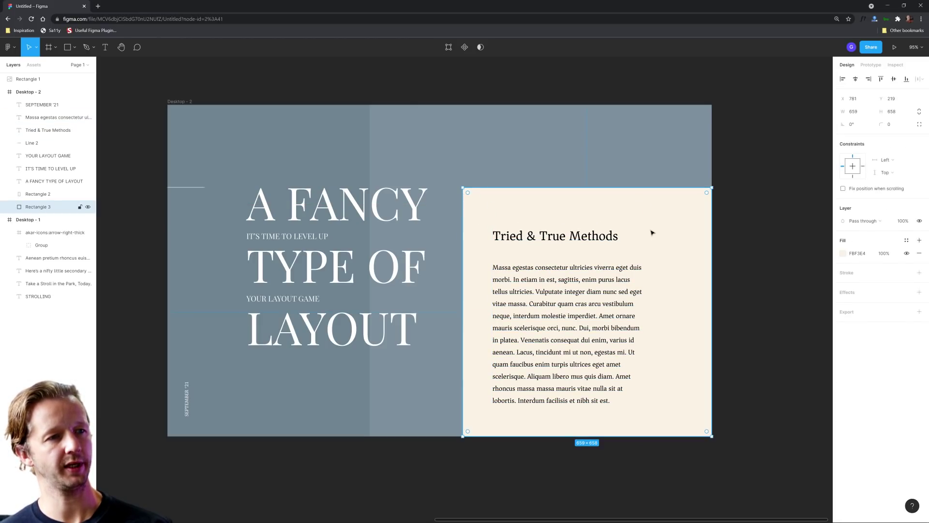
pyautogui.hotkey('ctrl', 'd')
pyautogui.moveTo(626, 434); pyautogui.dragTo(623, 214)
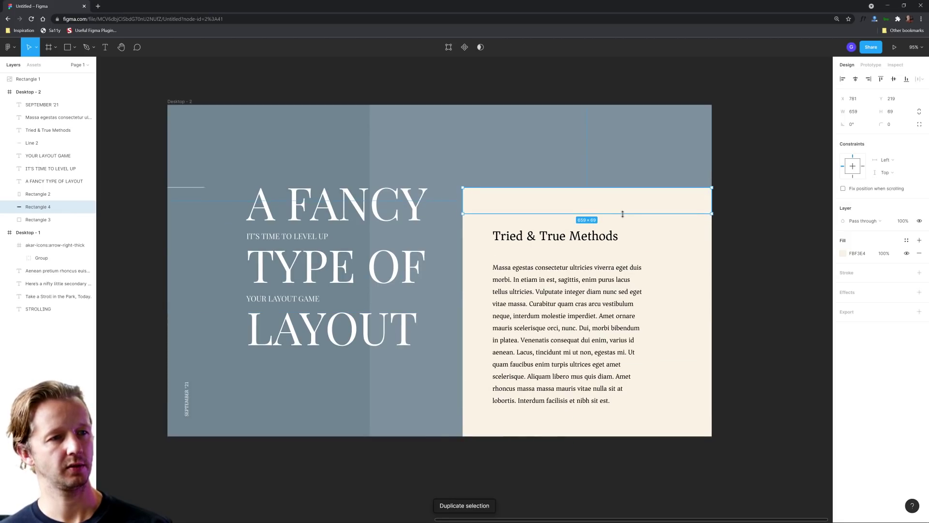
# Change the strip's fill to white, FFFFFF.
pyautogui.click(842, 254)
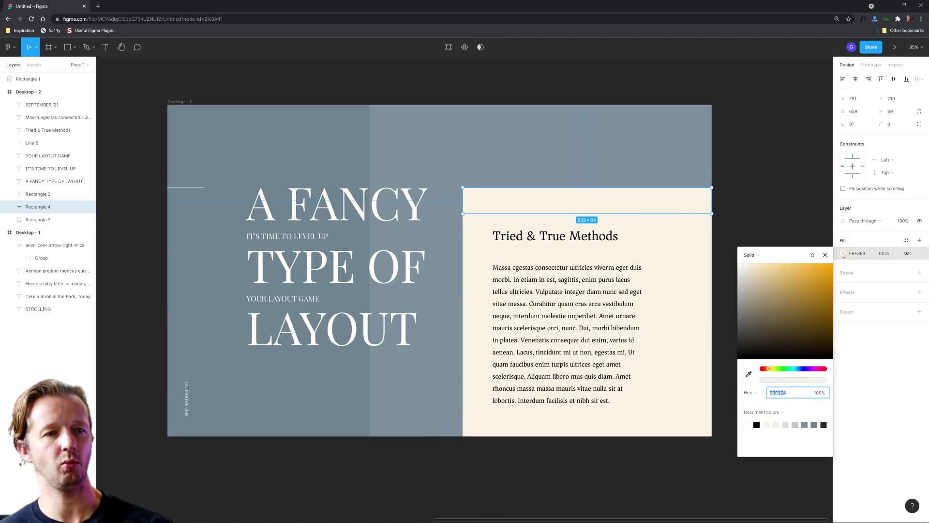
pyautogui.click(744, 267)
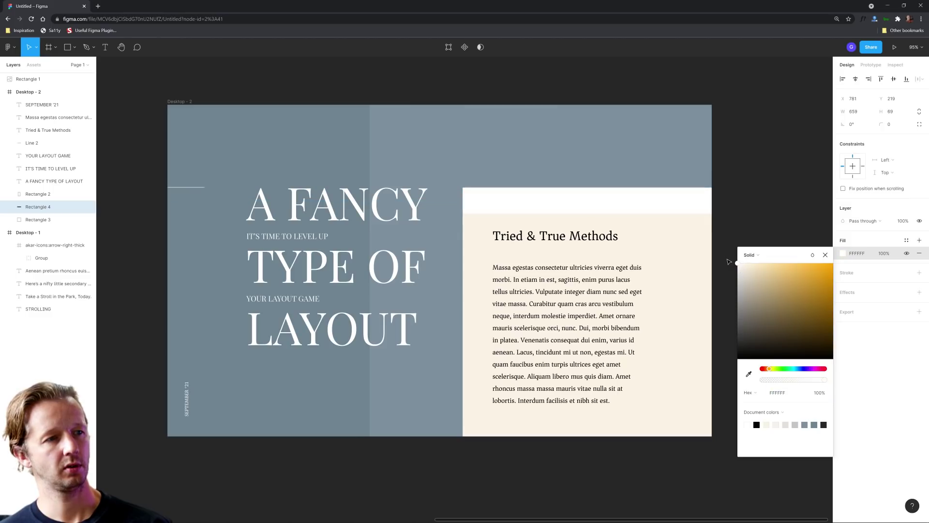
pyautogui.click(776, 397)
# Move the heading and paragraph further down below the white strip, with the paragraph at about Y 428.
pyautogui.click(566, 239)
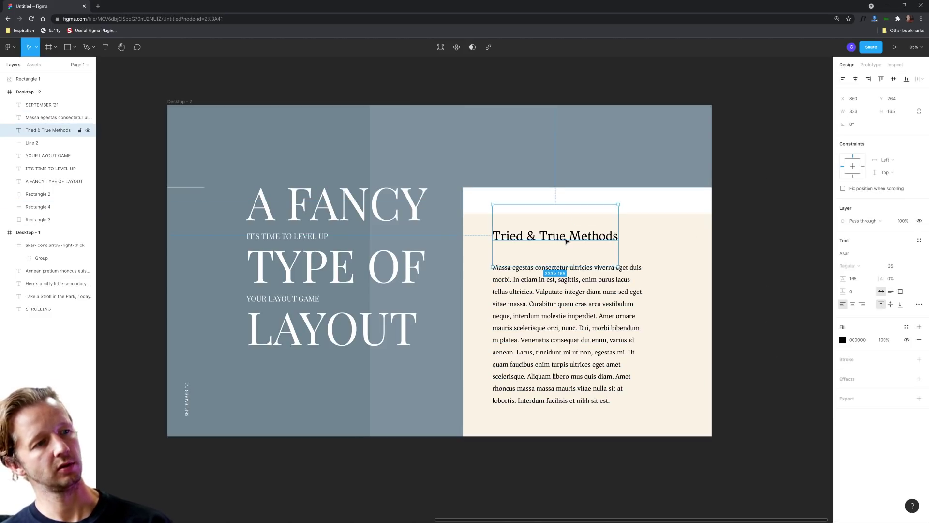
pyautogui.keyDown('shift'); pyautogui.click(555, 304); pyautogui.keyUp('shift')
pyautogui.moveTo(555, 305); pyautogui.dragTo(530, 309)
pyautogui.click(682, 321)
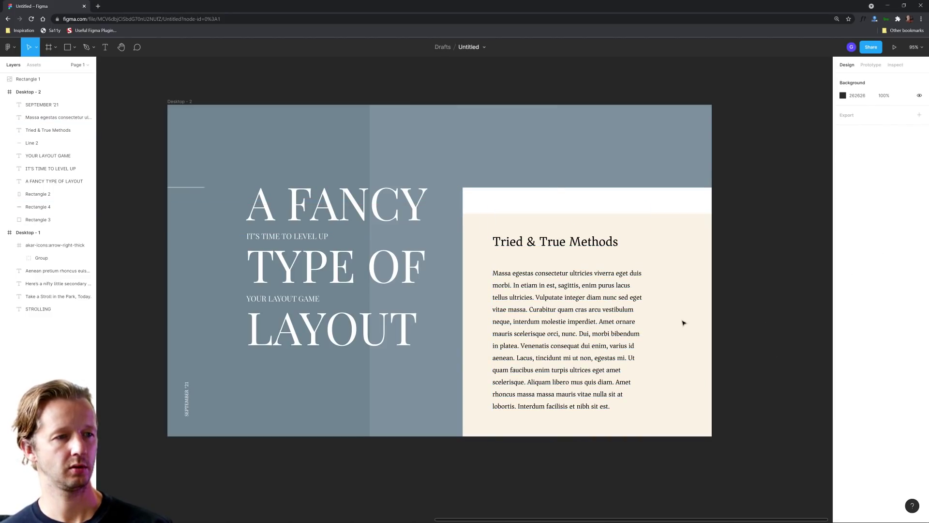
# Split the body text into three paragraphs with blank lines before "Curabitur quam" and "Ut quam faucibus".
pyautogui.doubleClick(530, 310)
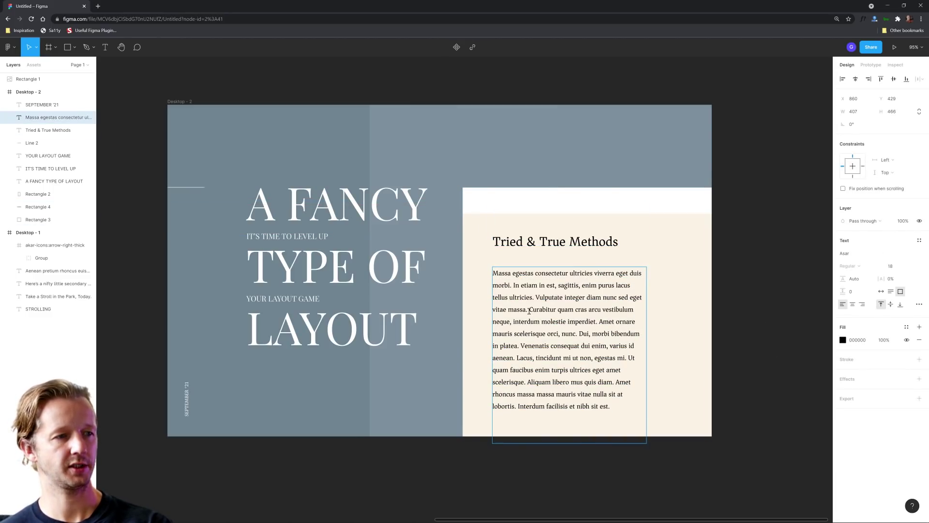
pyautogui.press('Return')
pyautogui.press('Return')
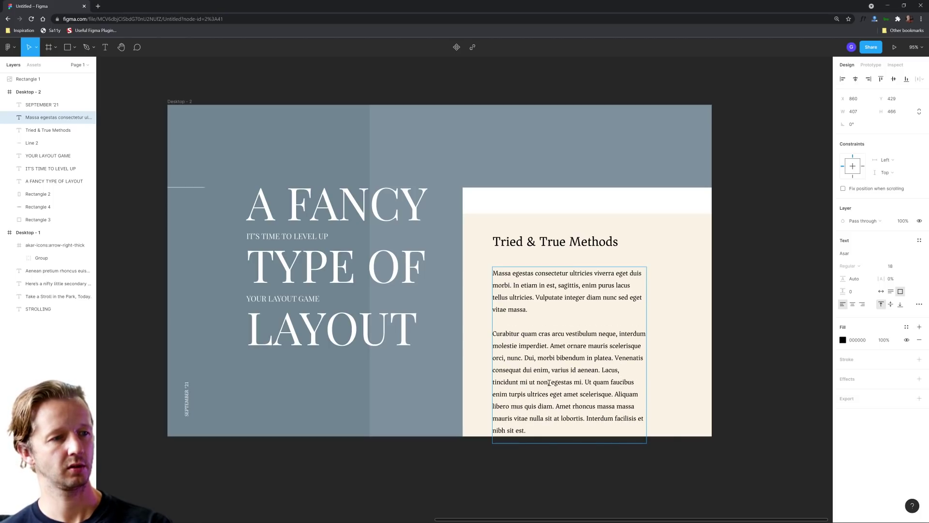
pyautogui.click(585, 382)
pyautogui.press('Return')
pyautogui.press('Return')
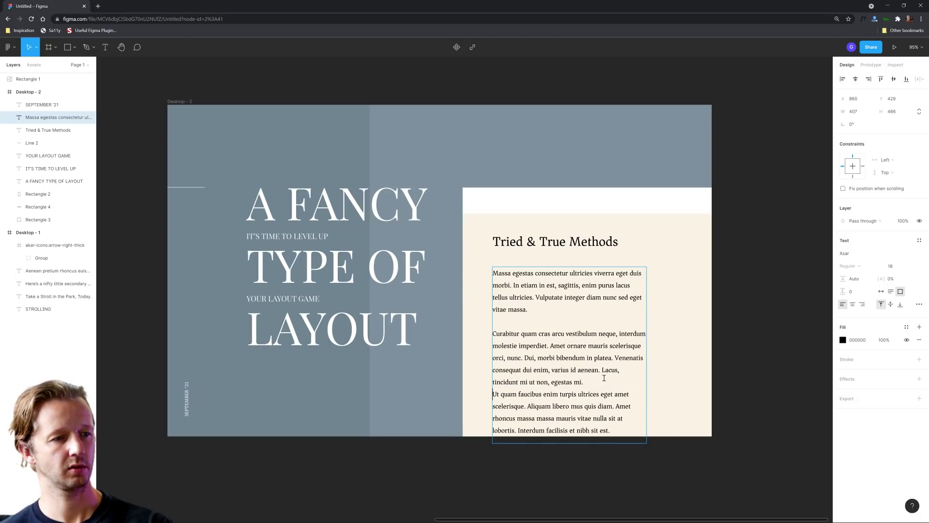
pyautogui.press('Escape')
pyautogui.click(711, 446)
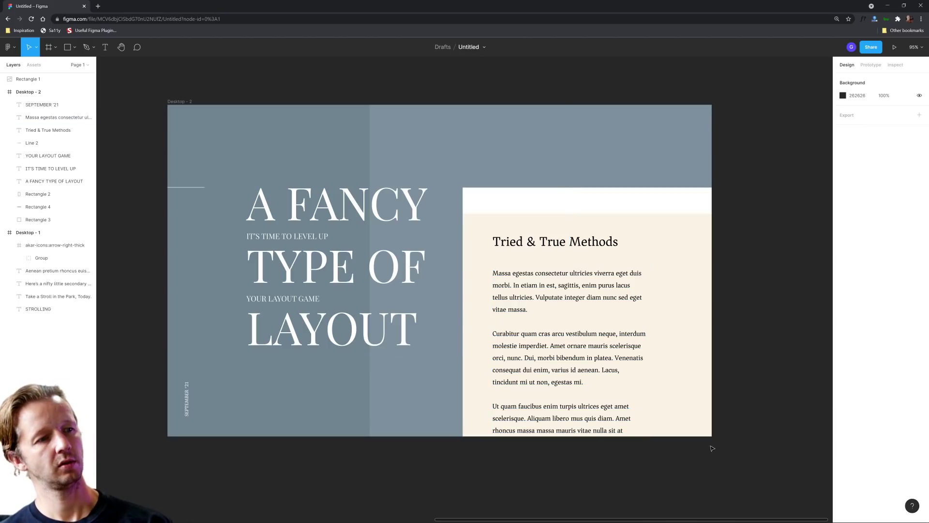
# Recolour the body text by sampling the frame's blue-grey 7D909E and darkening it to 2B353C.
pyautogui.click(602, 346)
pyautogui.press('i')
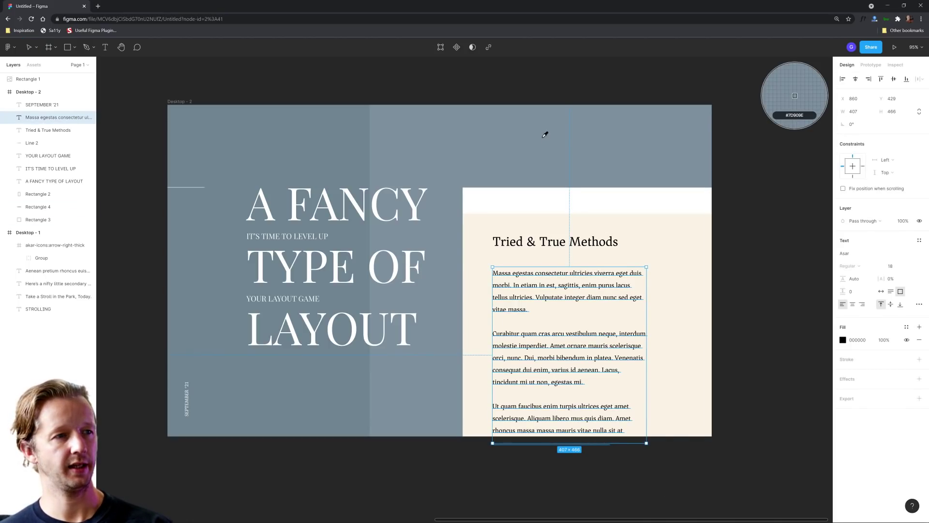
pyautogui.click(563, 146)
pyautogui.click(843, 340)
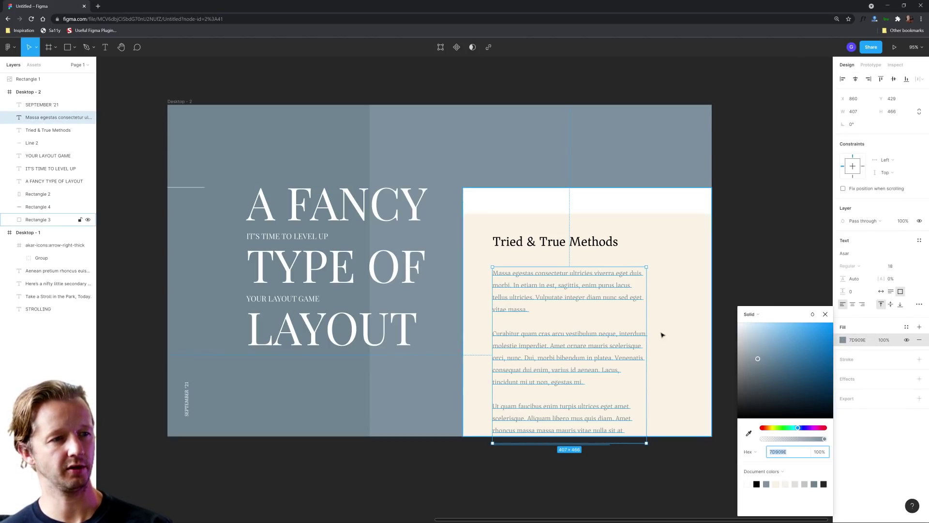
pyautogui.moveTo(759, 387); pyautogui.dragTo(764, 398)
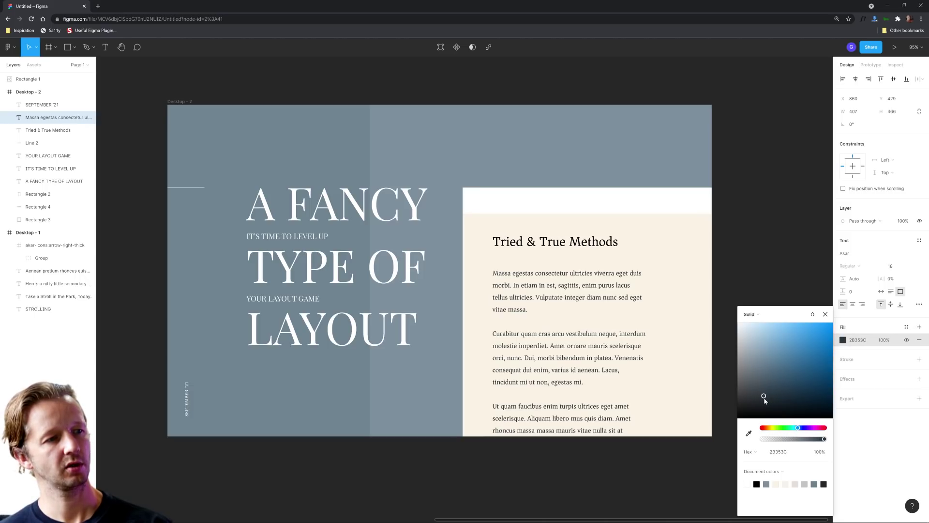
pyautogui.click(780, 281)
# Nudge the body text and the "Tried & True Methods" heading slightly down together.
pyautogui.click(578, 286)
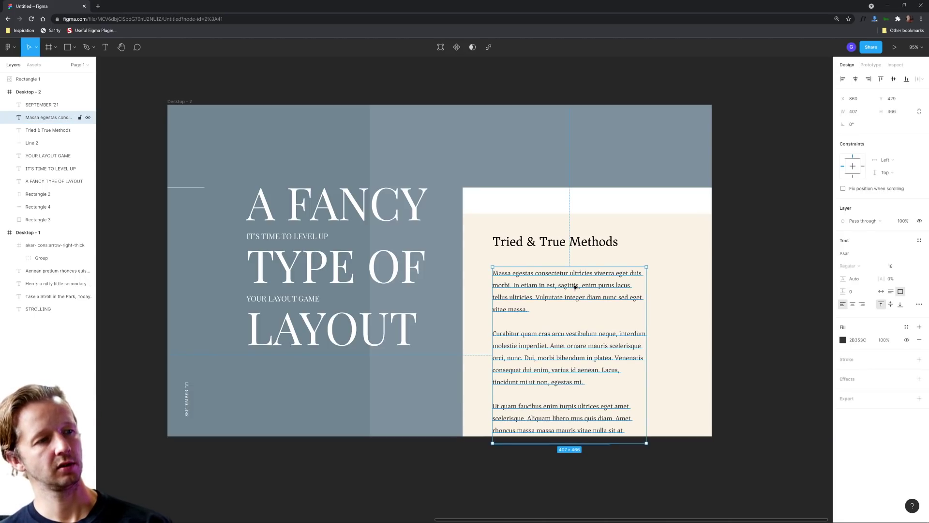
pyautogui.keyDown('shift'); pyautogui.click(548, 244); pyautogui.keyUp('shift')
pyautogui.moveTo(556, 245); pyautogui.dragTo(559, 245)
pyautogui.click(764, 259)
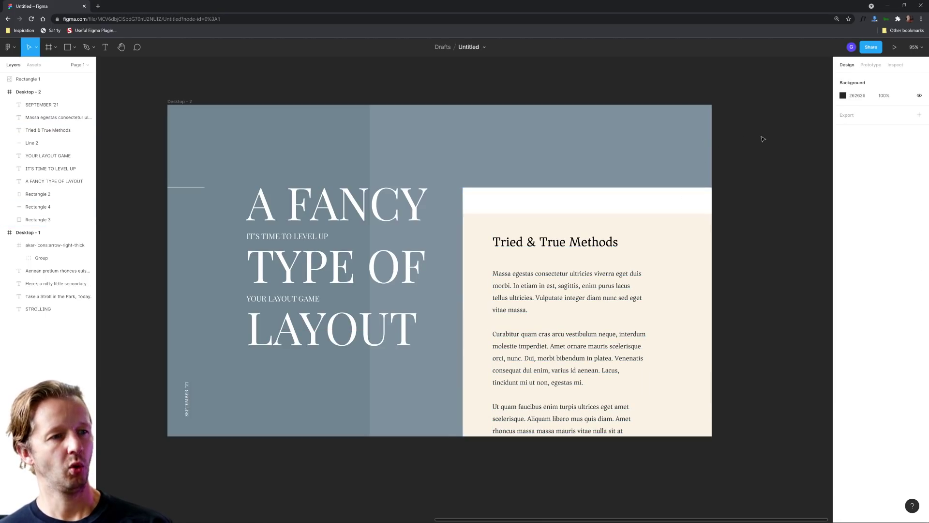
# Add vertical guides at the body text box's left edge (X 860) and right edge, and hide the rulers.
pyautogui.hotkey('shift', 'r')
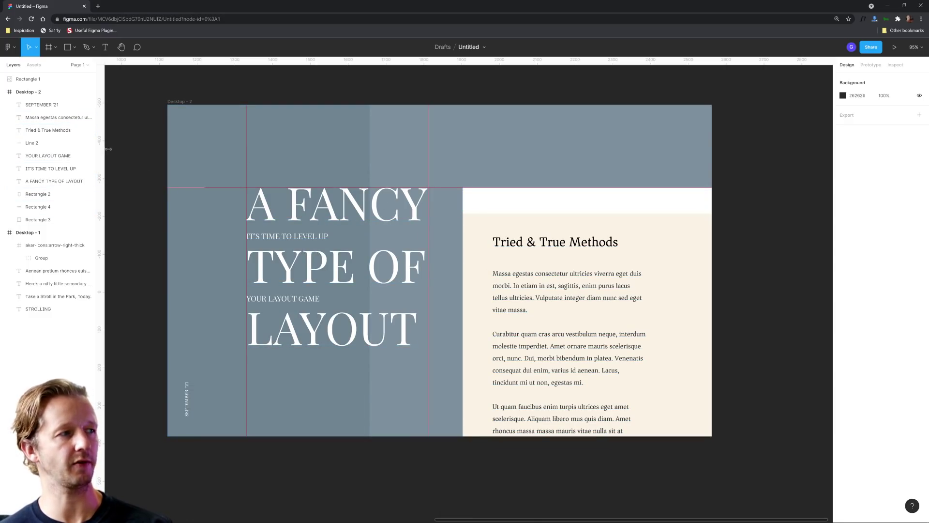
pyautogui.moveTo(109, 149); pyautogui.dragTo(492, 202)
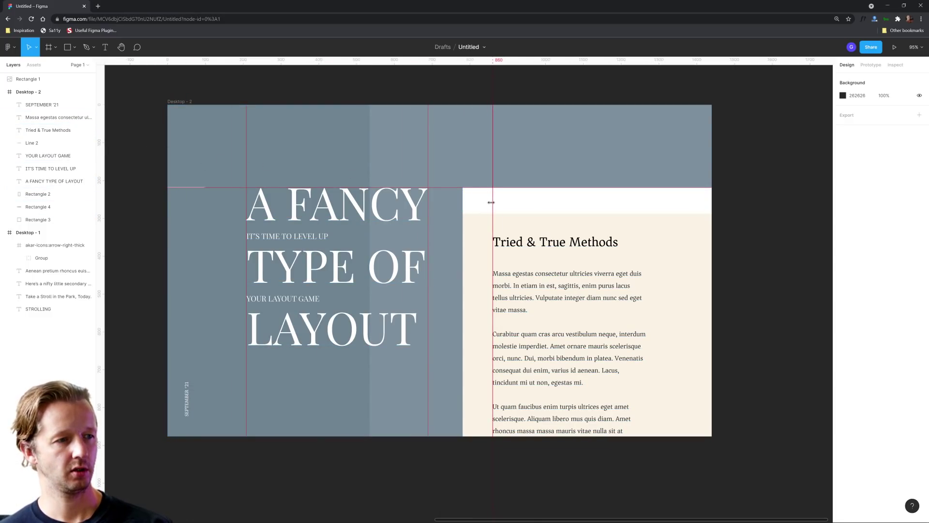
pyautogui.moveTo(101, 127); pyautogui.dragTo(647, 203)
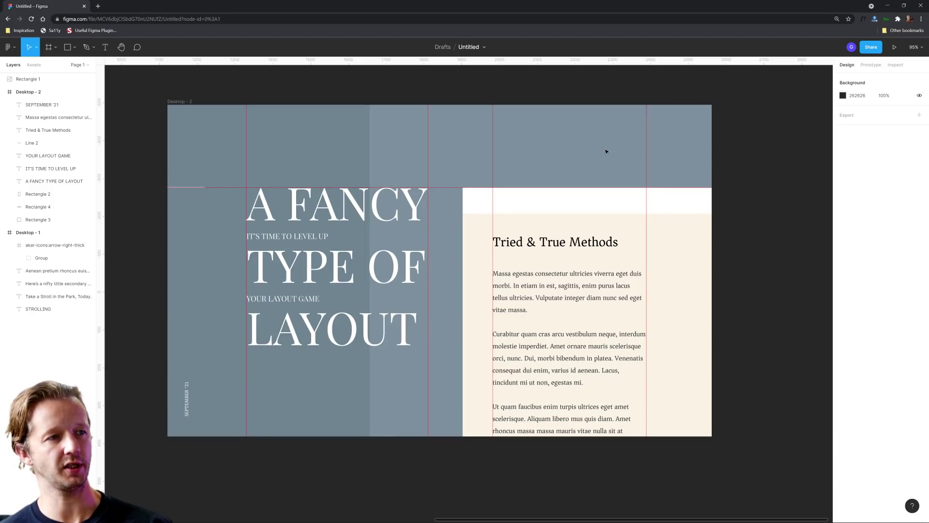
pyautogui.hotkey('shift', 'r')
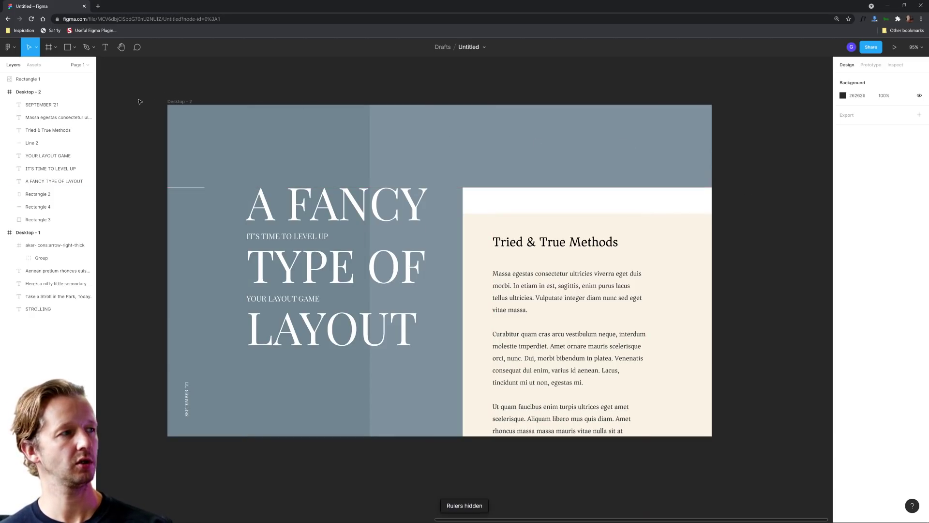
# Search the Iconify plugin for "SOCIAL" icons and close the plugin.
pyautogui.rightClick(392, 72)
pyautogui.moveTo(420, 125)
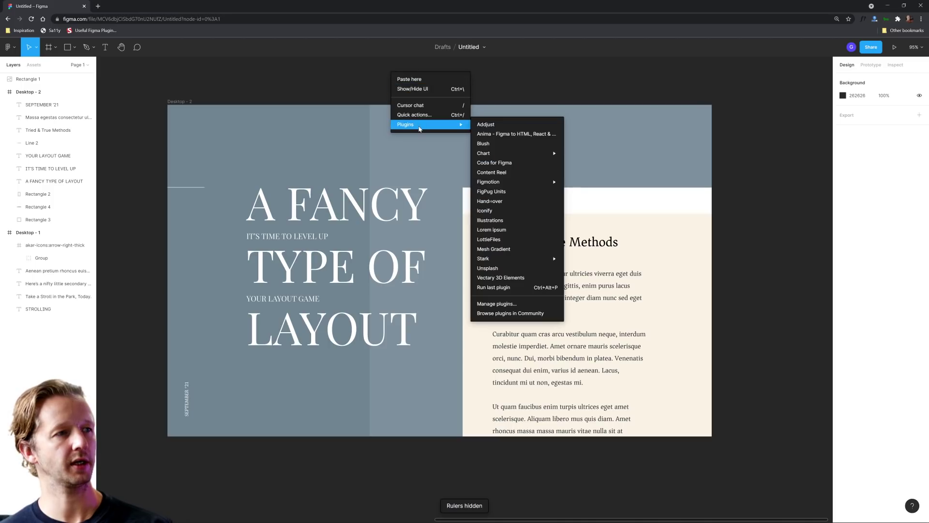
pyautogui.moveTo(521, 186)
pyautogui.click(517, 211)
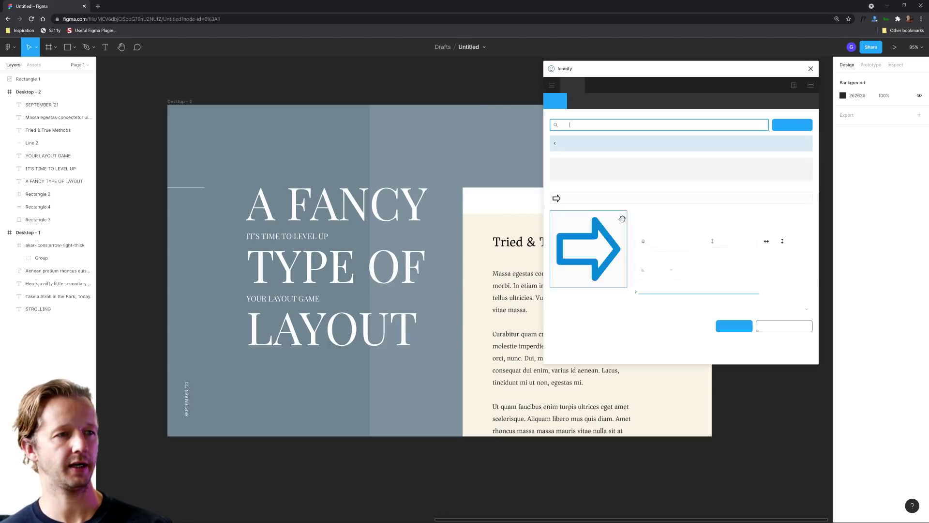
pyautogui.doubleClick(641, 125)
pyautogui.write('soci')
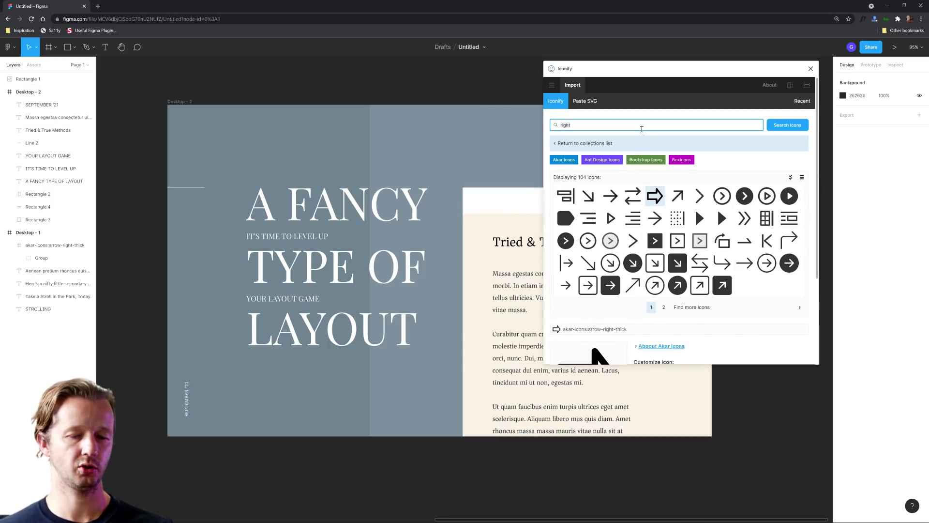
pyautogui.write('al')
pyautogui.press('Return')
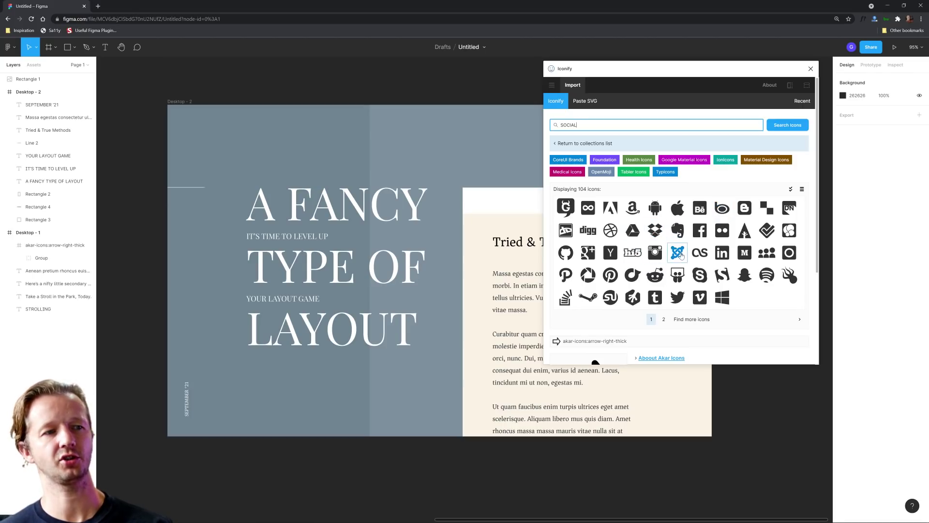
pyautogui.click(810, 69)
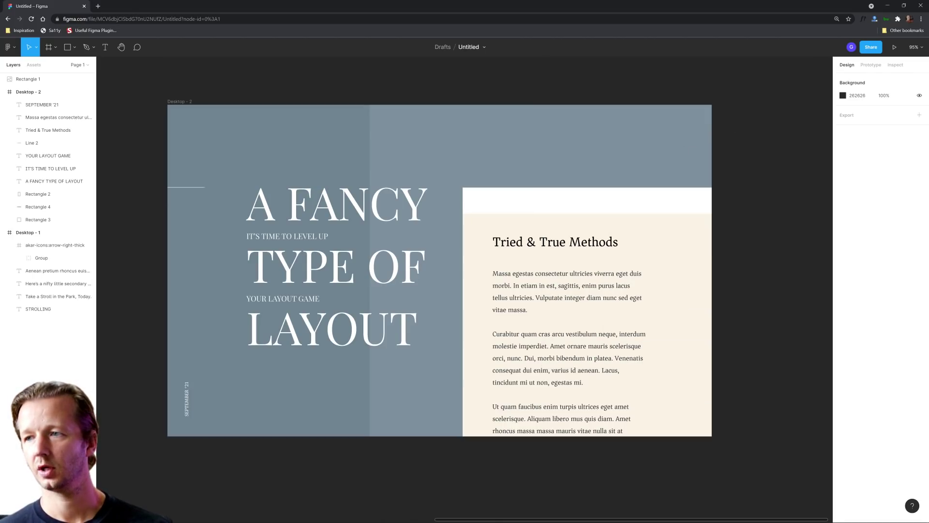
# Paste the white GitHub, LinkedIn and Skype icons into the Desktop - 2 header, right-aligned with the body text's right guide, leaving the rulers hidden.
pyautogui.click(597, 133)
pyautogui.hotkey('ctrl', 'v')
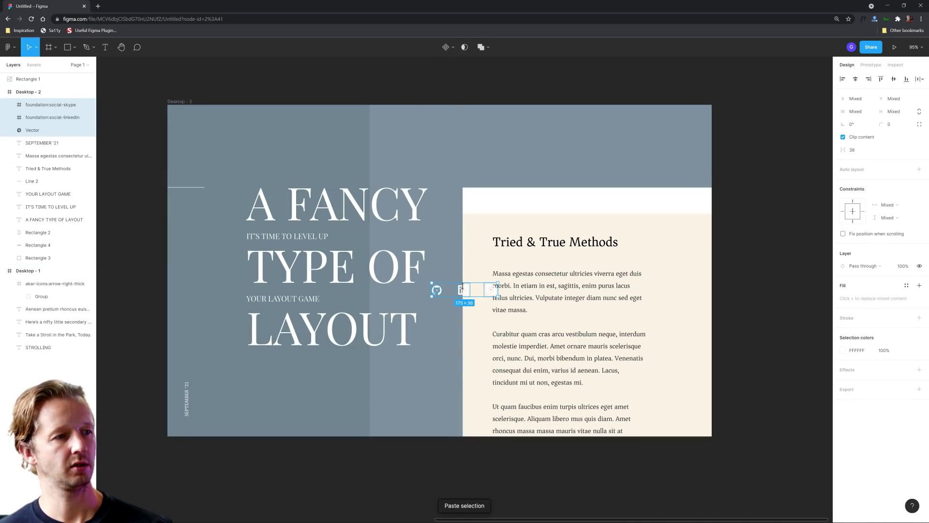
pyautogui.moveTo(461, 290); pyautogui.dragTo(644, 151)
pyautogui.hotkey('shift', 'r')
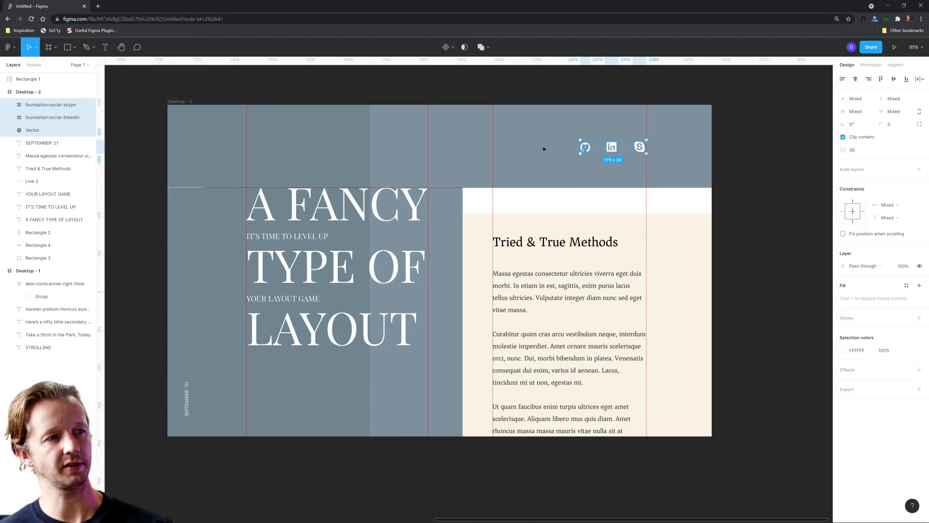
pyautogui.click(764, 180)
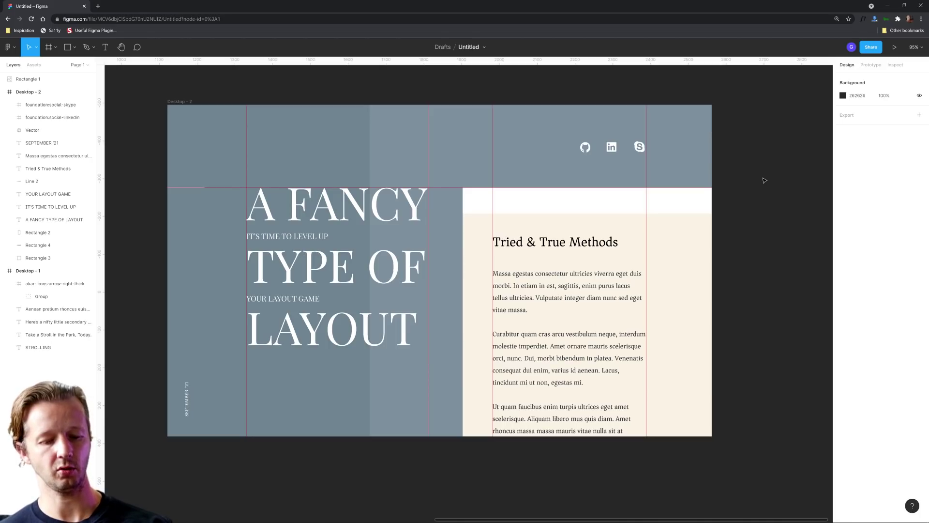
pyautogui.hotkey('shift', 'r')
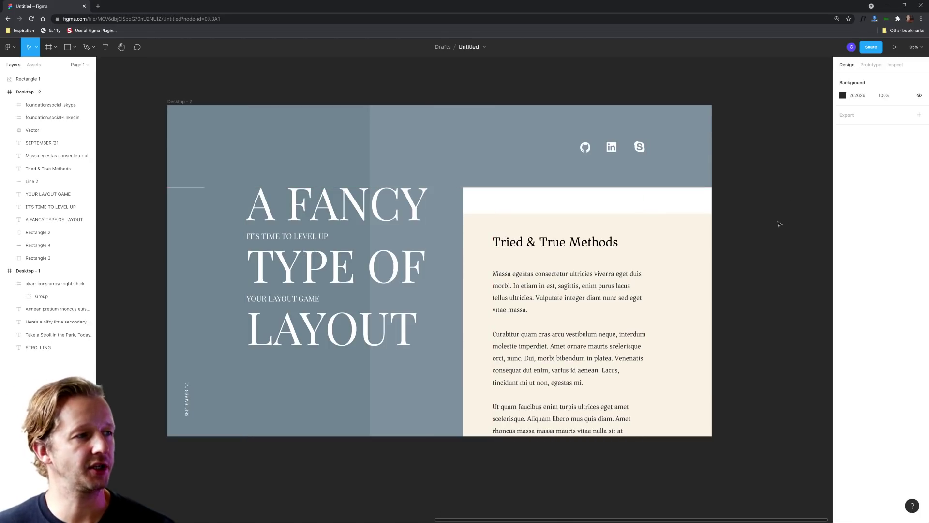
# Move the "A FANCY TYPE OF LAYOUT" headline and its two small sublines together slightly left to X 193.
pyautogui.moveTo(247, 110); pyautogui.dragTo(425, 378)
pyautogui.click(407, 390)
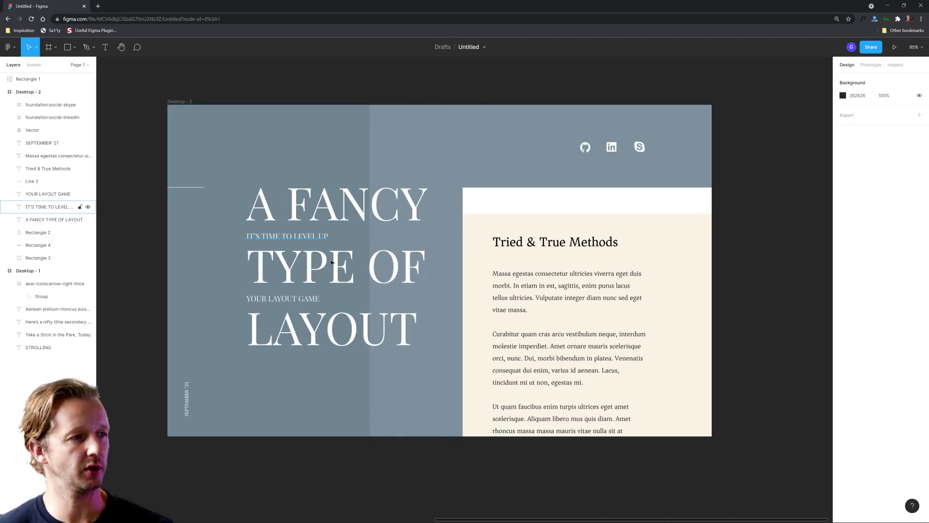
pyautogui.moveTo(237, 91); pyautogui.dragTo(446, 383)
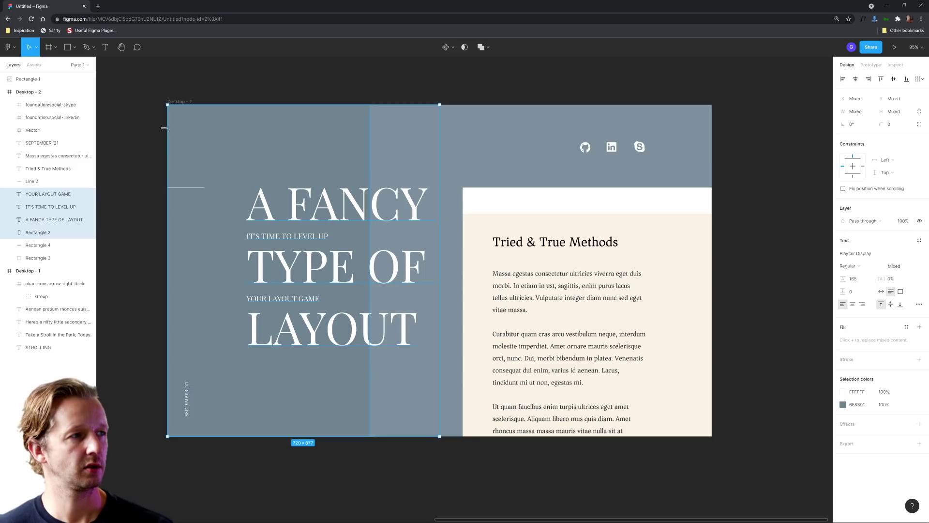
pyautogui.keyDown('shift'); pyautogui.click(207, 139); pyautogui.keyUp('shift')
pyautogui.moveTo(265, 204); pyautogui.dragTo(258, 207)
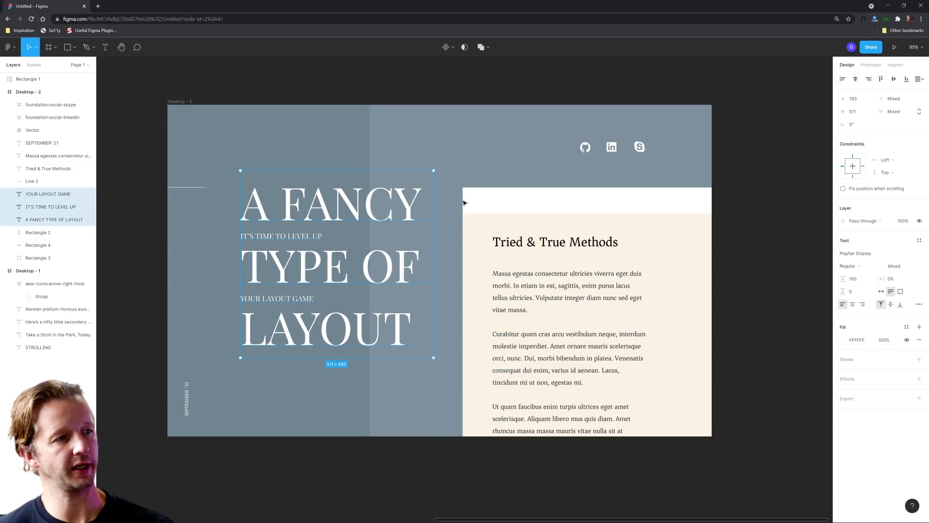
pyautogui.click(455, 240)
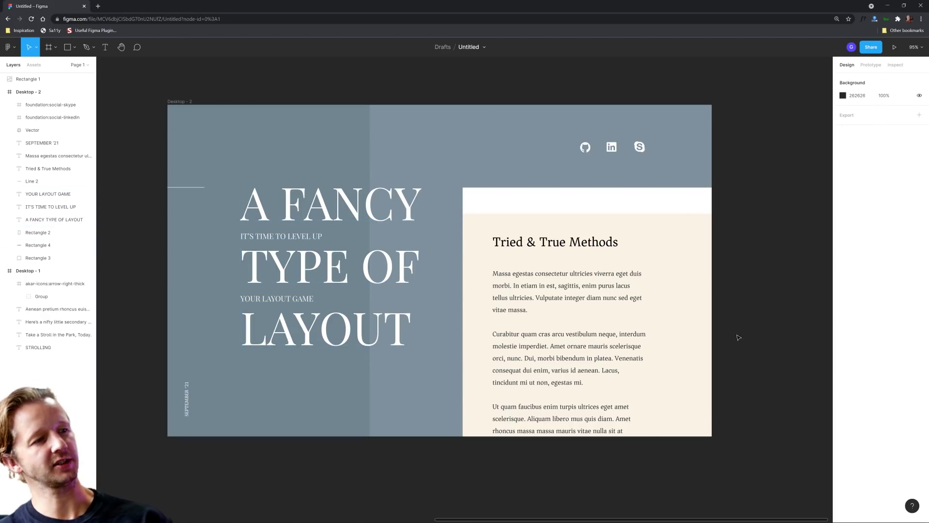
pyautogui.scroll(-5, 757, 217)
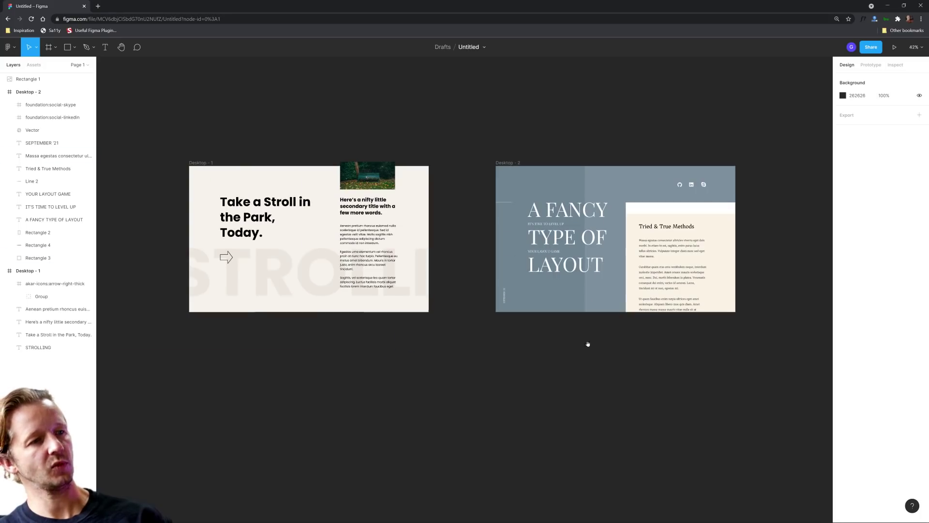
pyautogui.scroll(1, 537, 320)
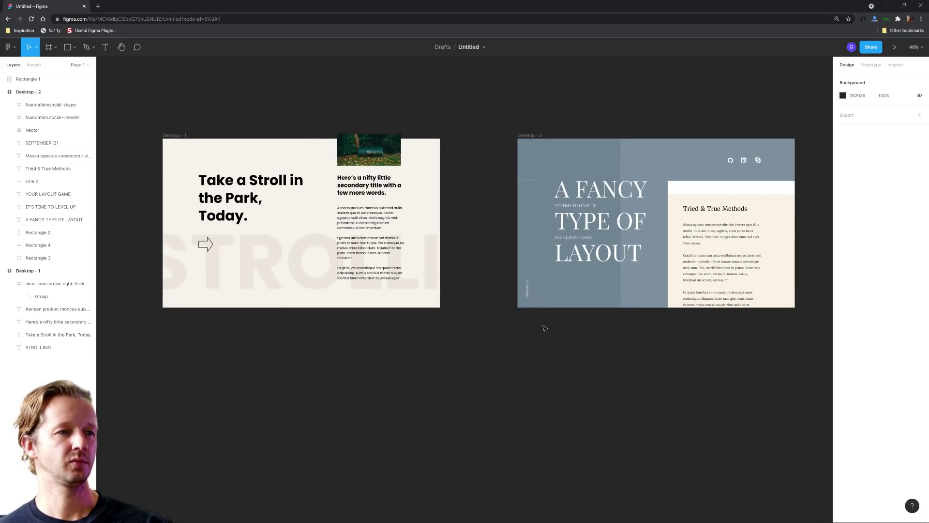
pyautogui.scroll(-1, 542, 336)
pyautogui.scroll(1, 520, 361)
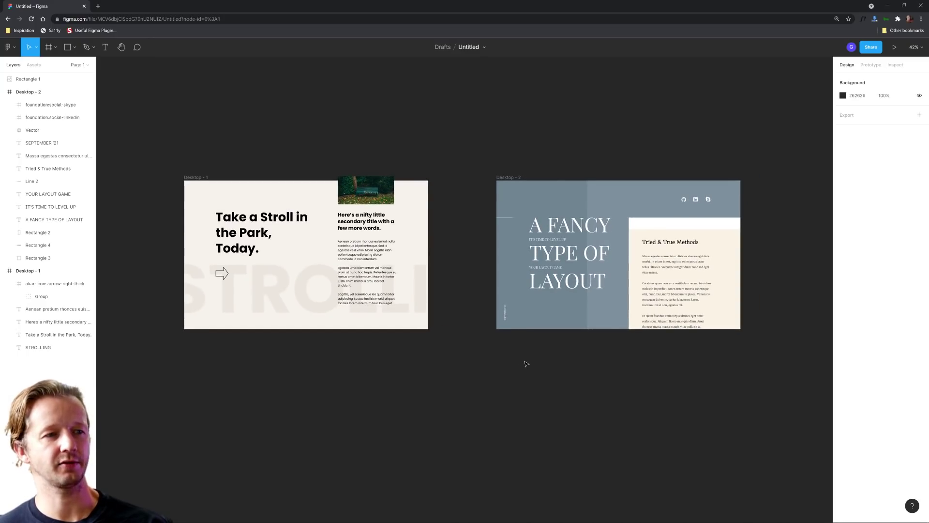